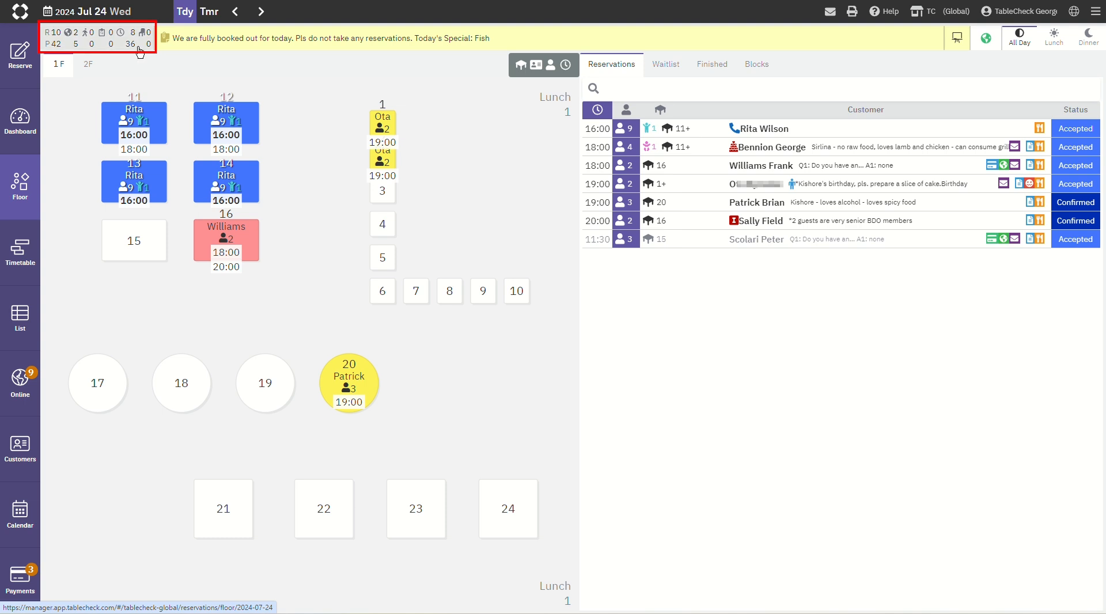
Step: Review the All Day summary of groups and people for July 24, and close it
{"action": "left_click", "coordinate": [139, 51]}
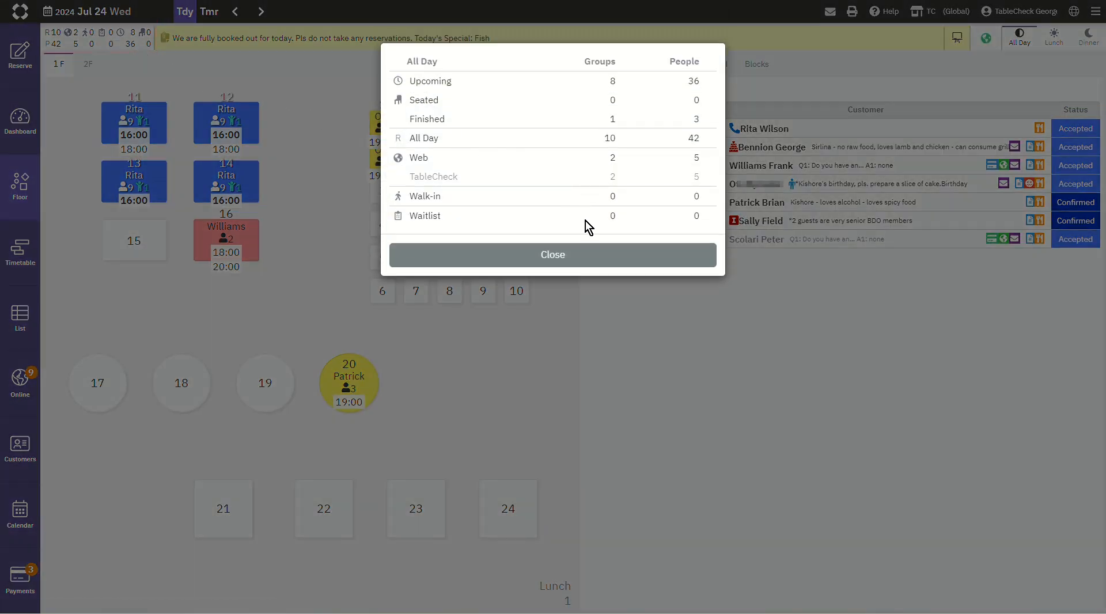
{"action": "left_click", "coordinate": [603, 256]}
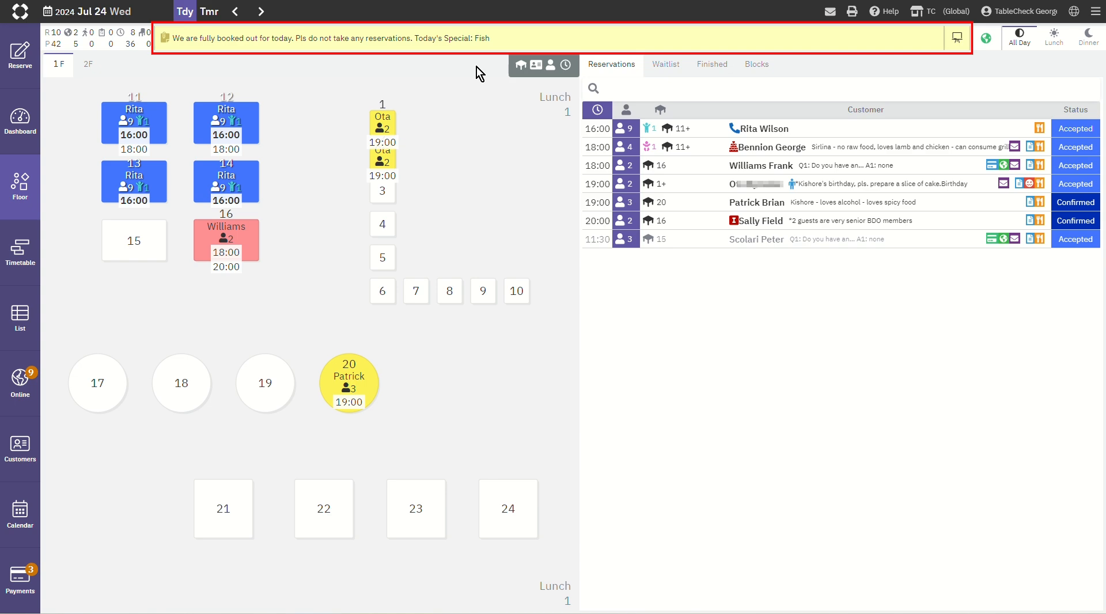
Step: Read the Daily Memo for July 24 and the Whiteboard notes, closing each without changes
{"action": "left_click", "coordinate": [507, 38]}
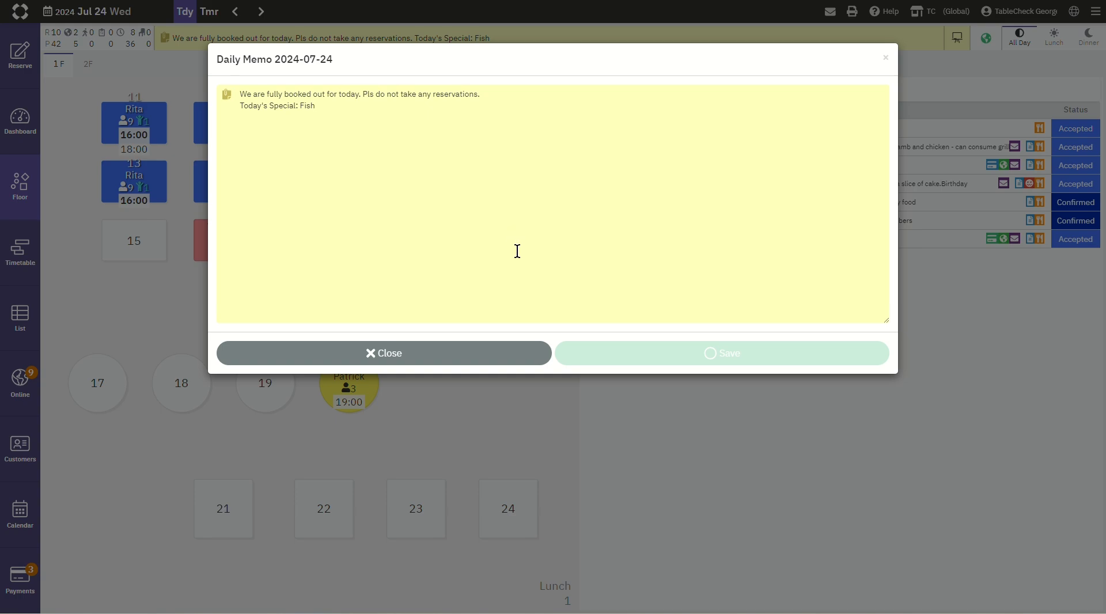
{"action": "left_click", "coordinate": [506, 351]}
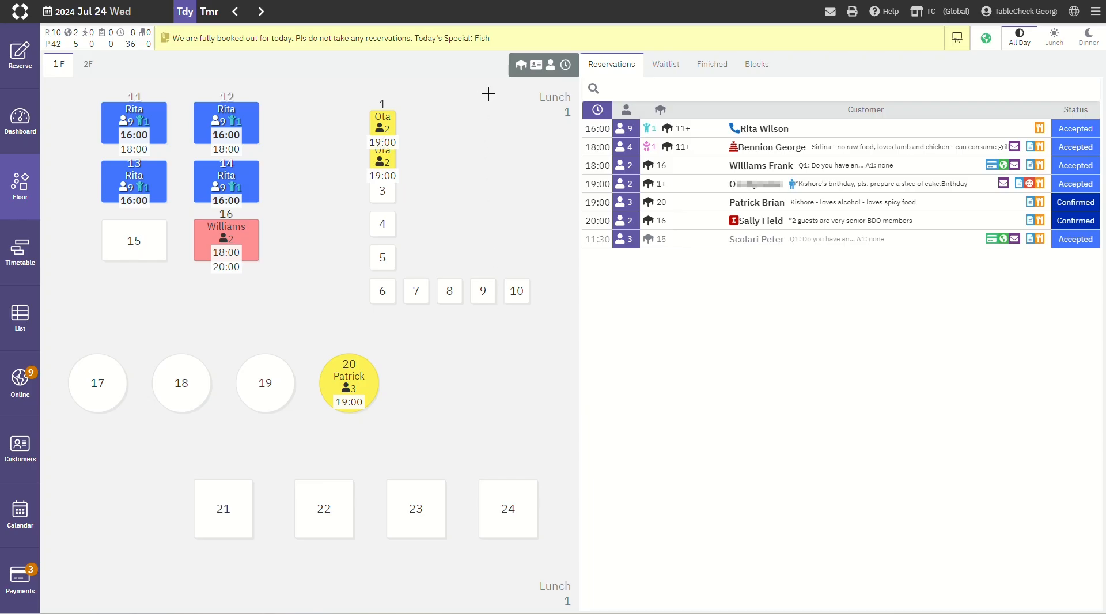
{"action": "left_click", "coordinate": [958, 44]}
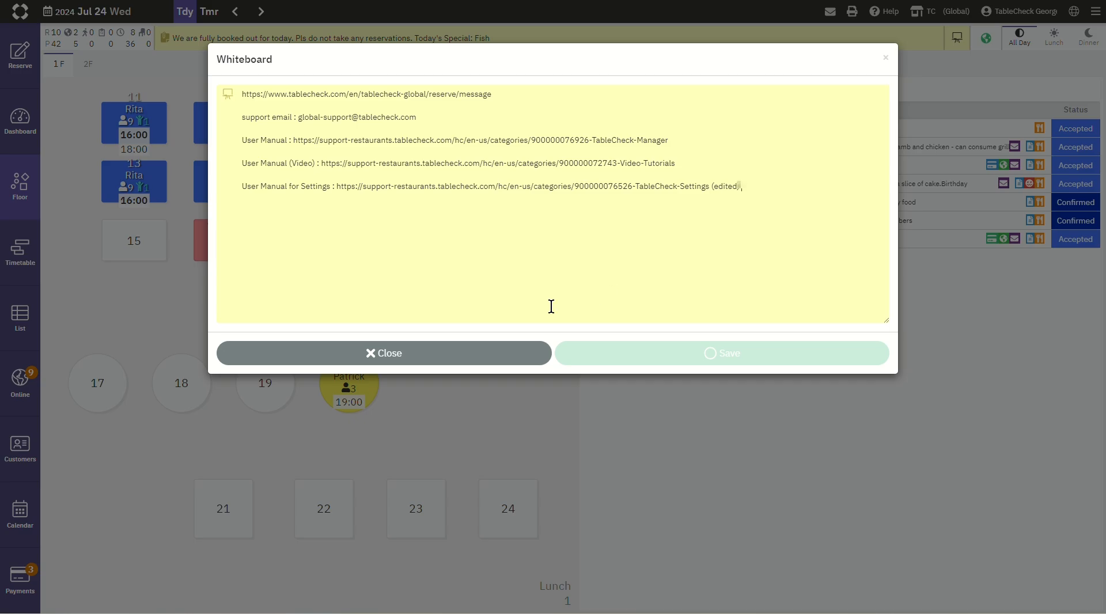
{"action": "left_click", "coordinate": [482, 348]}
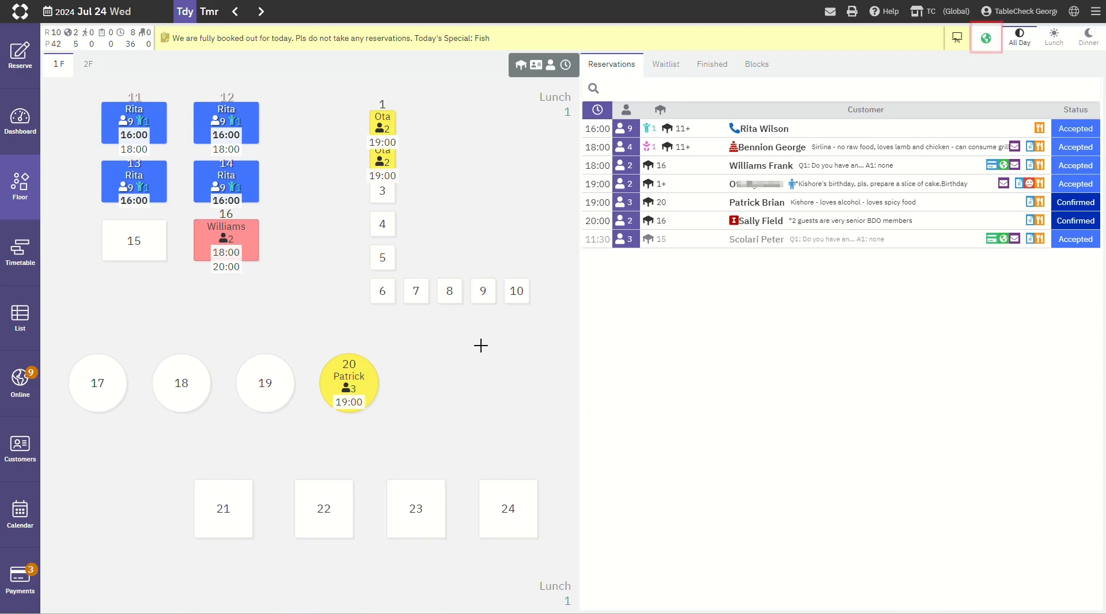
Step: Try stopping July 24 online booking for all day, lunch and dinner, and set the whole day back to On
{"action": "left_click", "coordinate": [983, 46]}
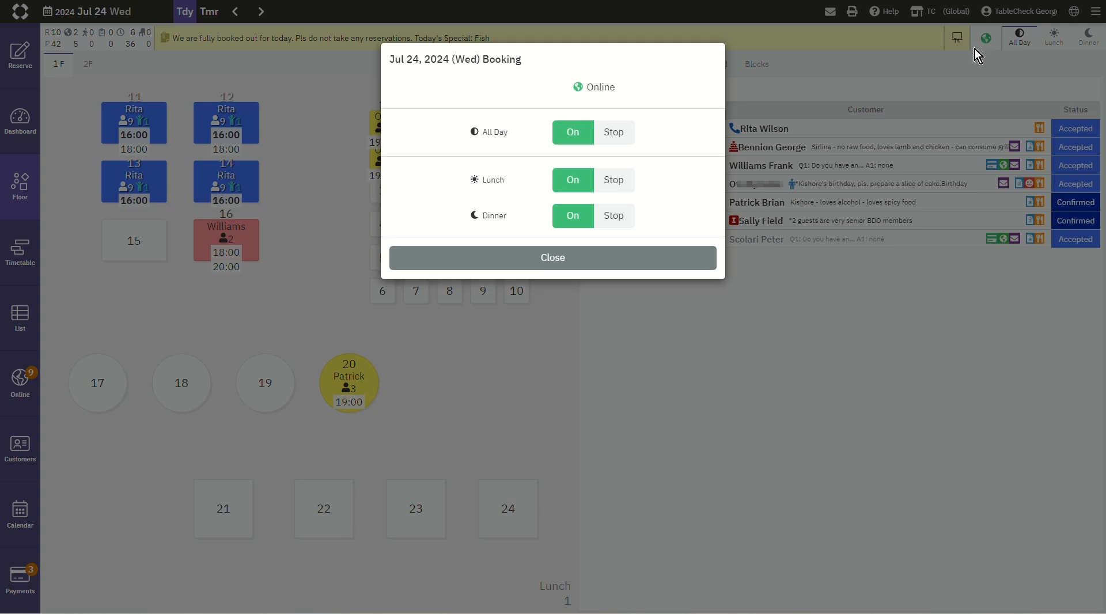
{"action": "left_click", "coordinate": [614, 133]}
{"action": "left_click", "coordinate": [581, 135]}
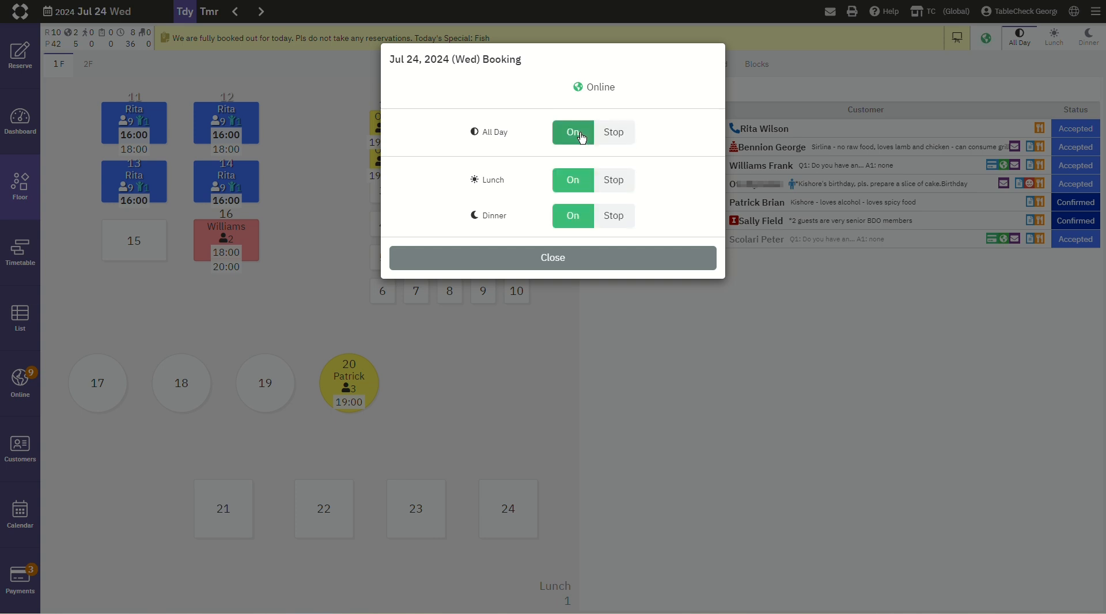
{"action": "left_click", "coordinate": [621, 183]}
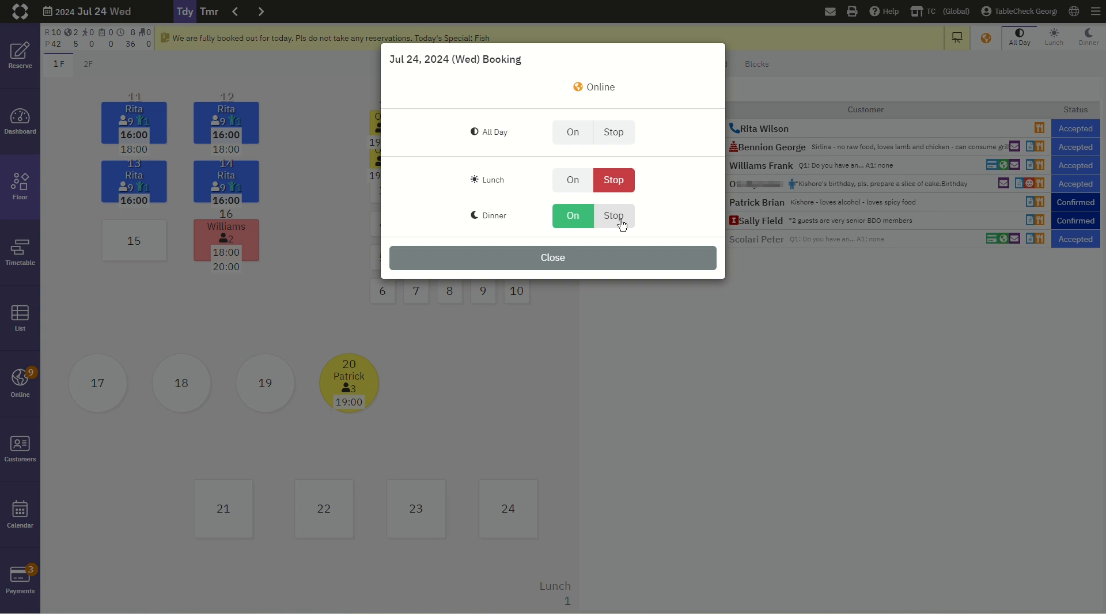
{"action": "left_click", "coordinate": [615, 217]}
{"action": "left_click", "coordinate": [580, 184]}
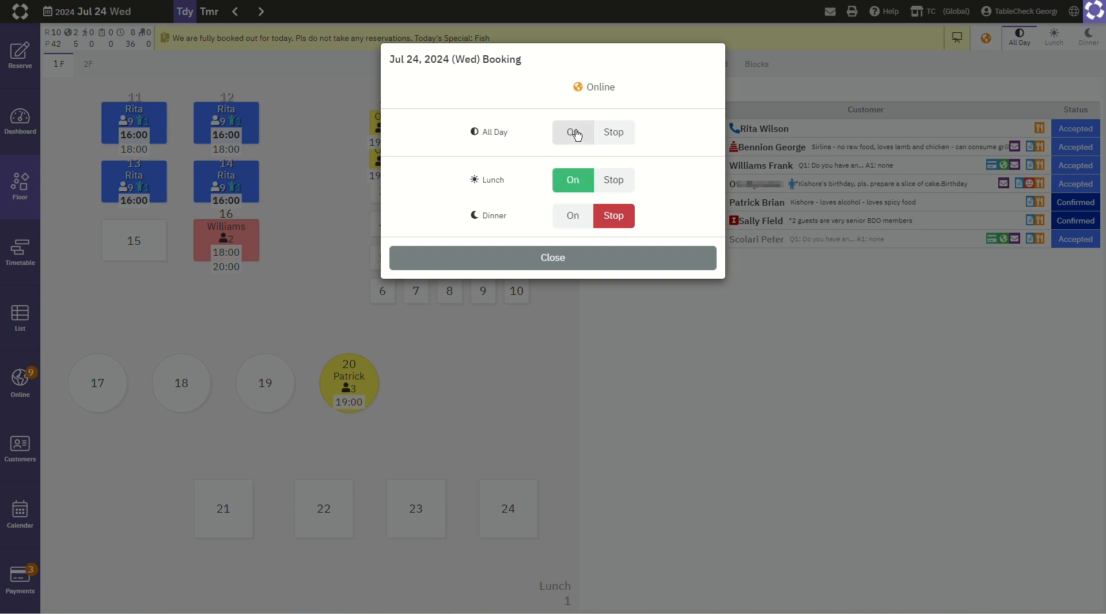
{"action": "left_click", "coordinate": [575, 133]}
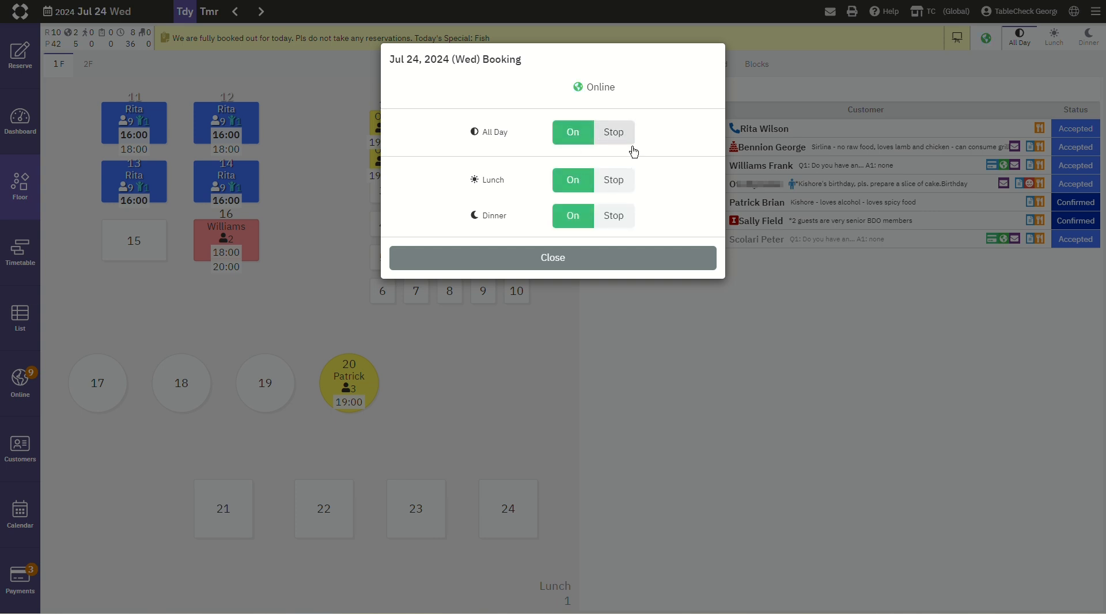
{"action": "left_click", "coordinate": [630, 269]}
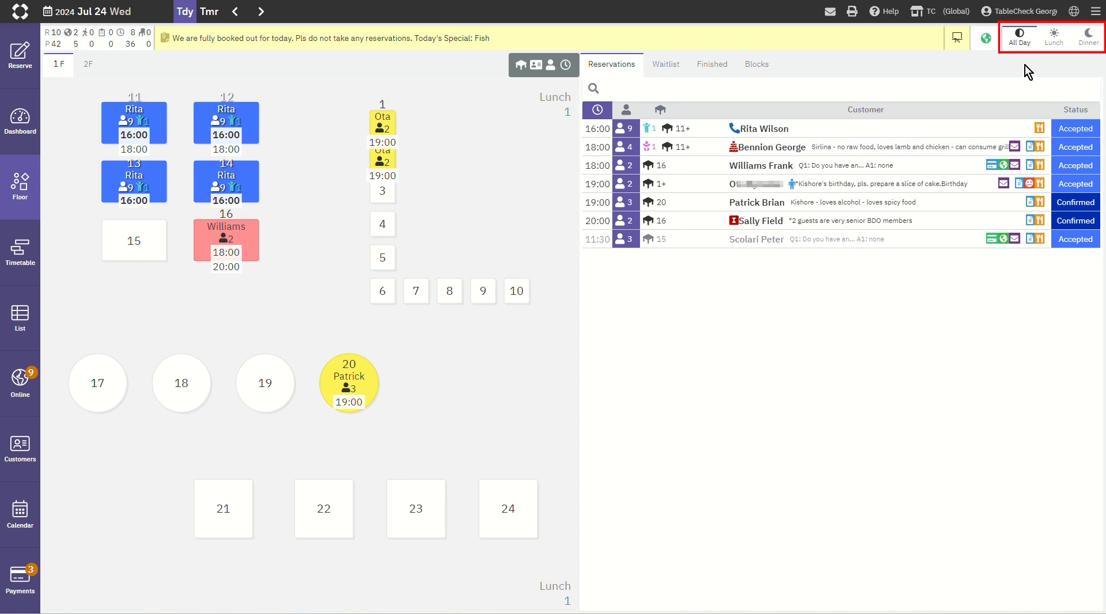
Step: View the floor by Lunch and Dinner shifts, and return to the All Day view
{"action": "left_click", "coordinate": [1054, 40]}
{"action": "left_click", "coordinate": [1084, 42]}
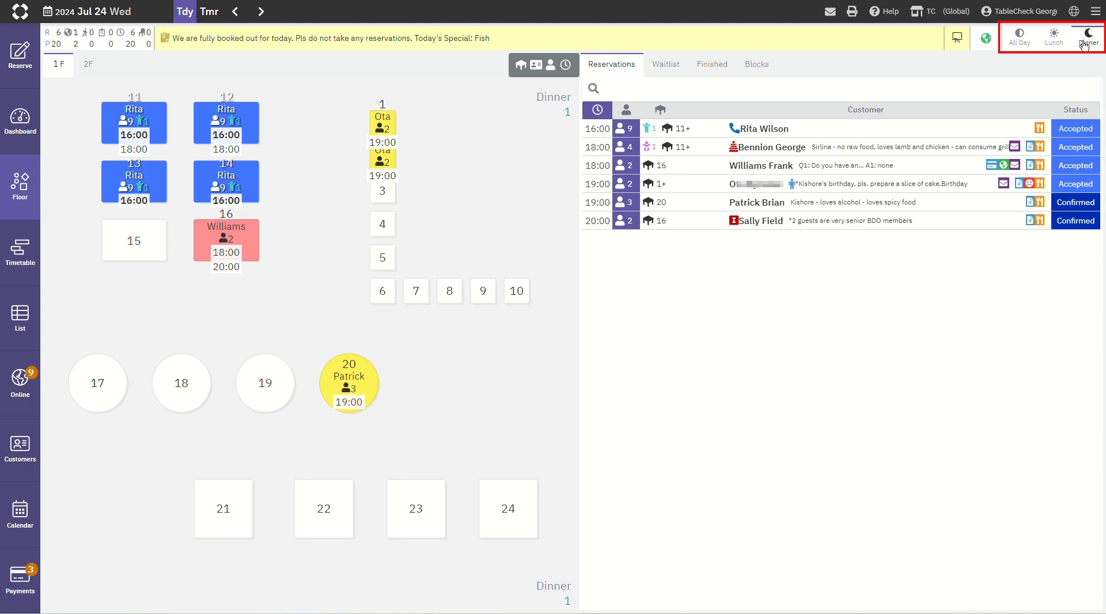
{"action": "left_click", "coordinate": [1054, 42]}
{"action": "left_click", "coordinate": [1027, 44]}
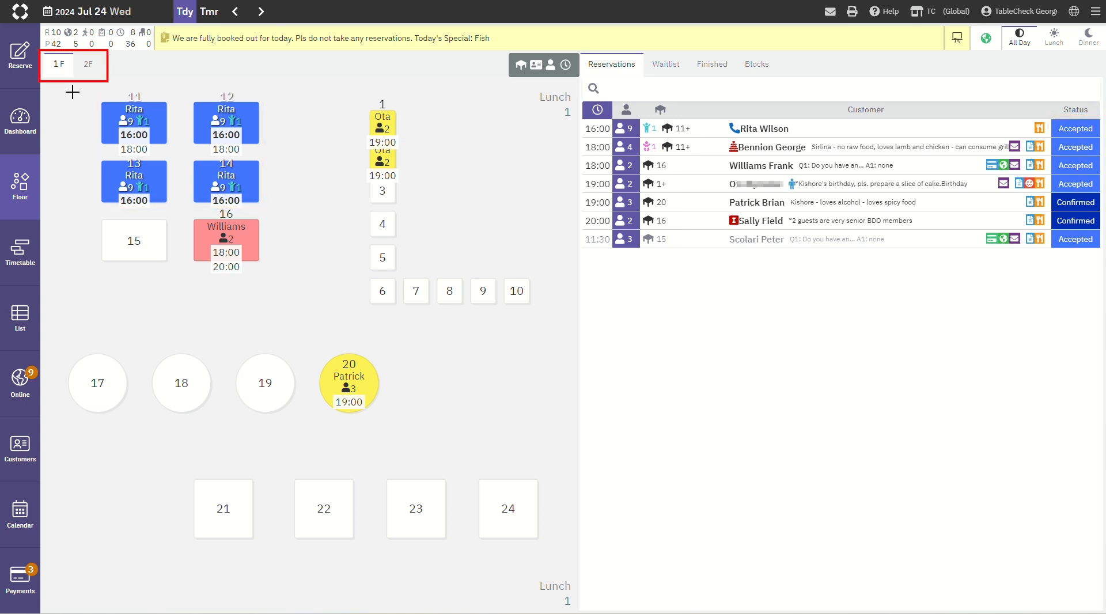
Step: View the second-floor (2F) table layout, and return to the first floor (1F)
{"action": "left_click", "coordinate": [89, 65]}
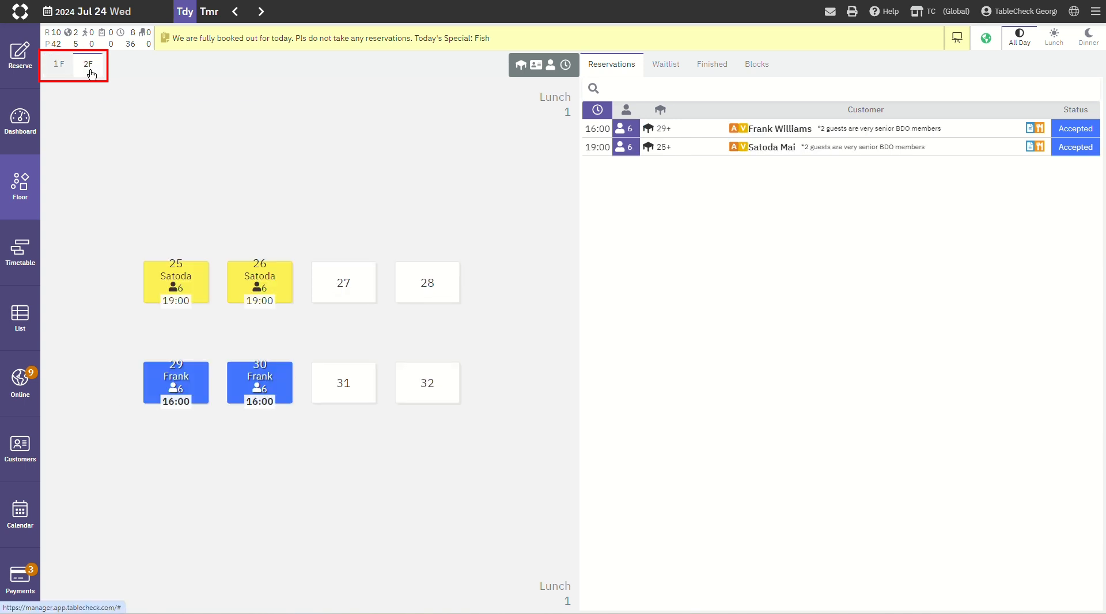
{"action": "left_click", "coordinate": [64, 70]}
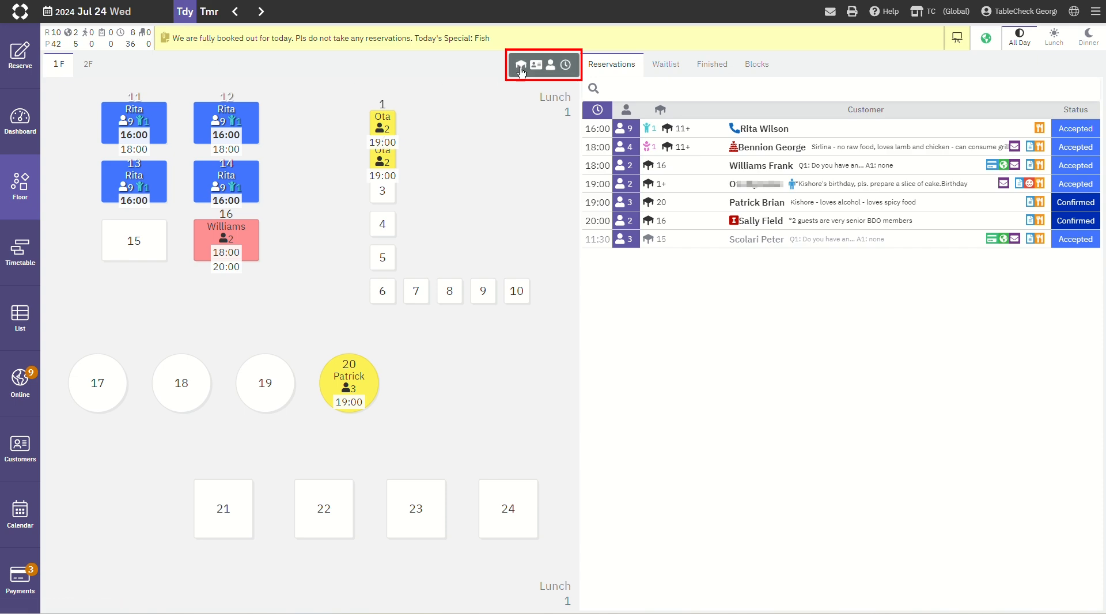
Step: Add Flags to the reservation details displayed on the floor plan tables
{"action": "left_click", "coordinate": [551, 67]}
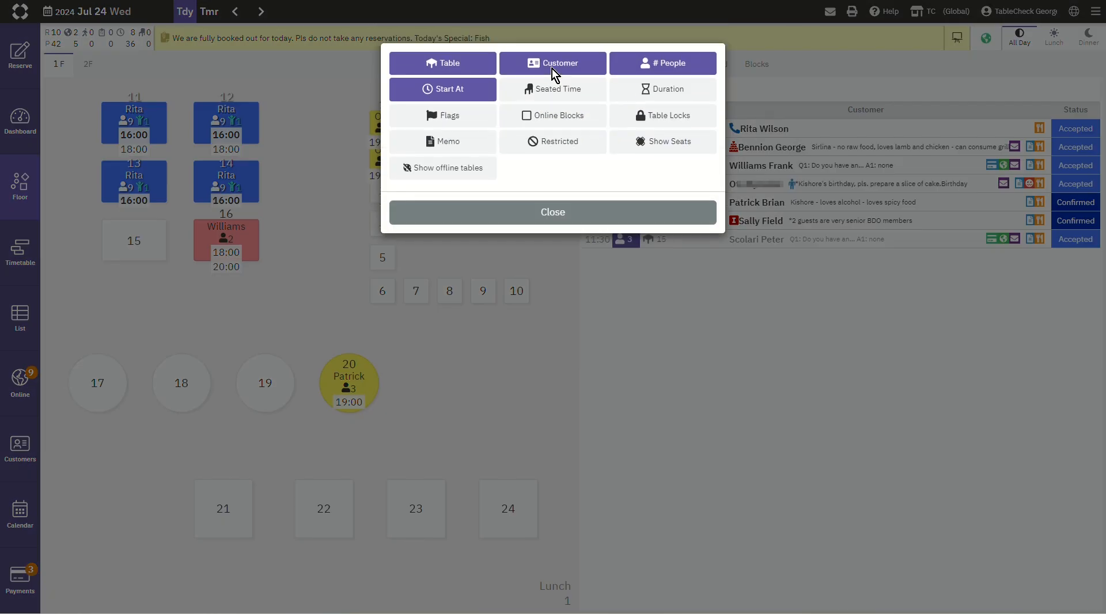
{"action": "left_click", "coordinate": [474, 116]}
{"action": "left_click", "coordinate": [539, 212]}
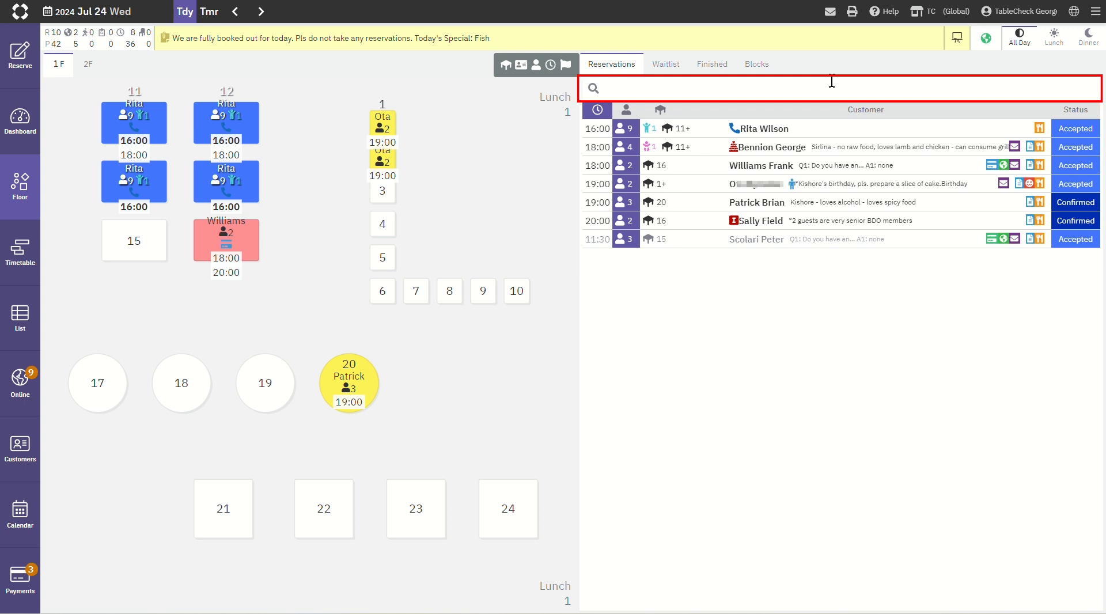
Step: Search the reservations by a customer's name, and clear the search
{"action": "type", "text": "George"}
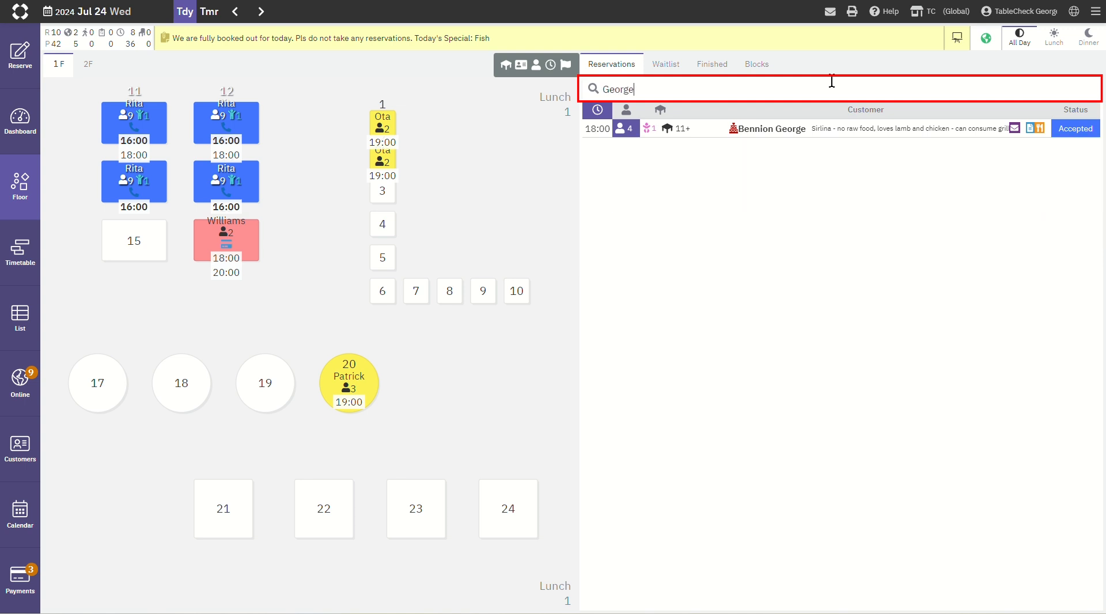
{"action": "key", "text": "BackSpace"}
{"action": "key", "text": "BackSpace"}
{"action": "key", "text": "BackSpace"}
{"action": "key", "text": "BackSpace"}
{"action": "key", "text": "BackSpace"}
{"action": "key", "text": "BackSpace"}
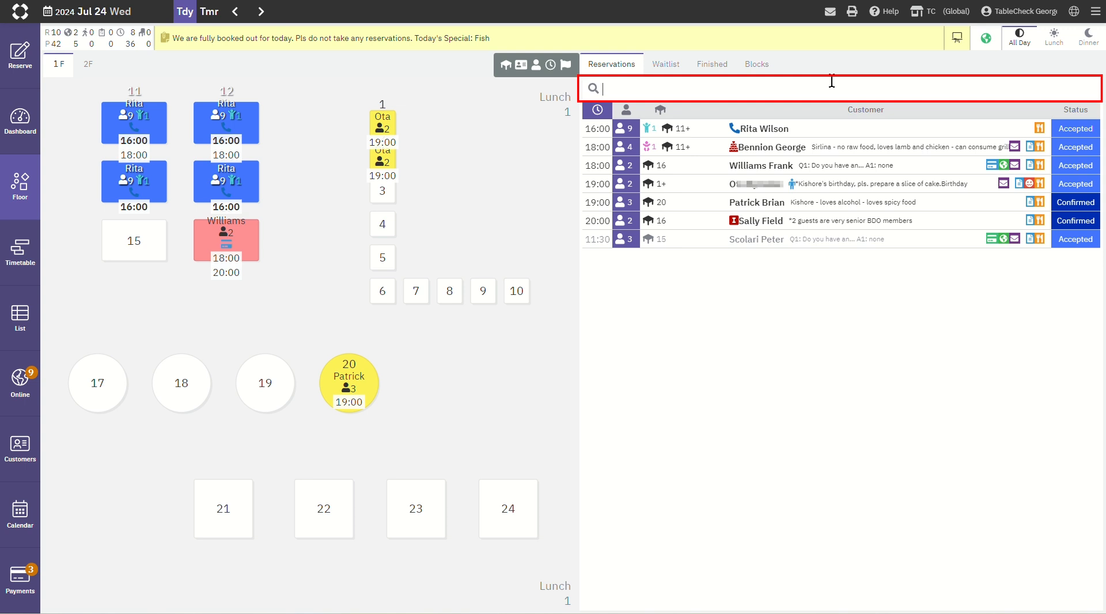
Step: Search the reservations for the digits 80, and clear the search
{"action": "type", "text": "80"}
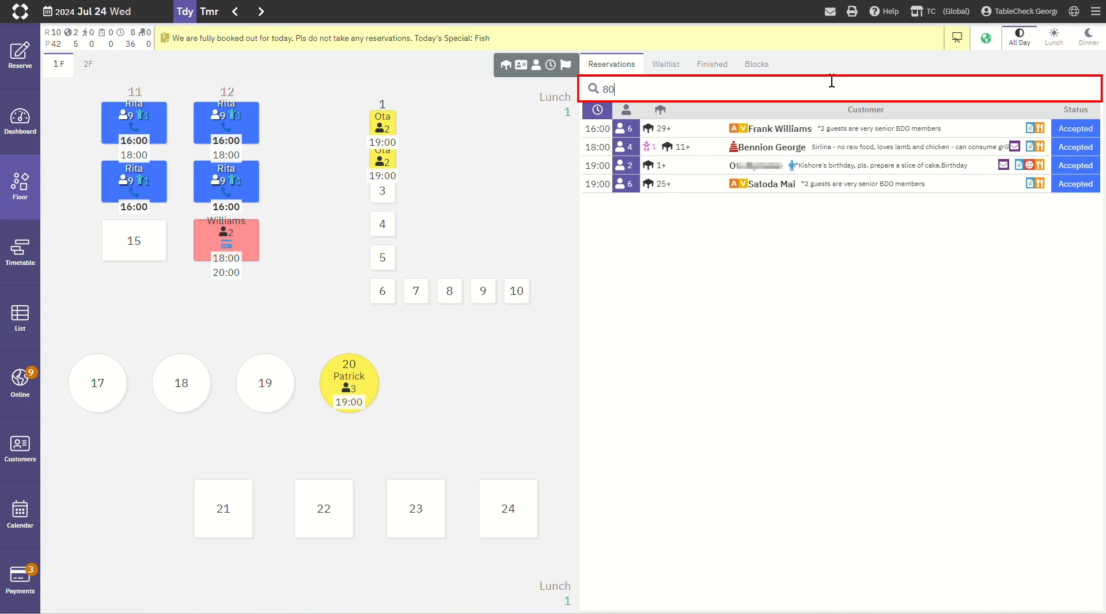
{"action": "key", "text": "BackSpace"}
{"action": "key", "text": "BackSpace"}
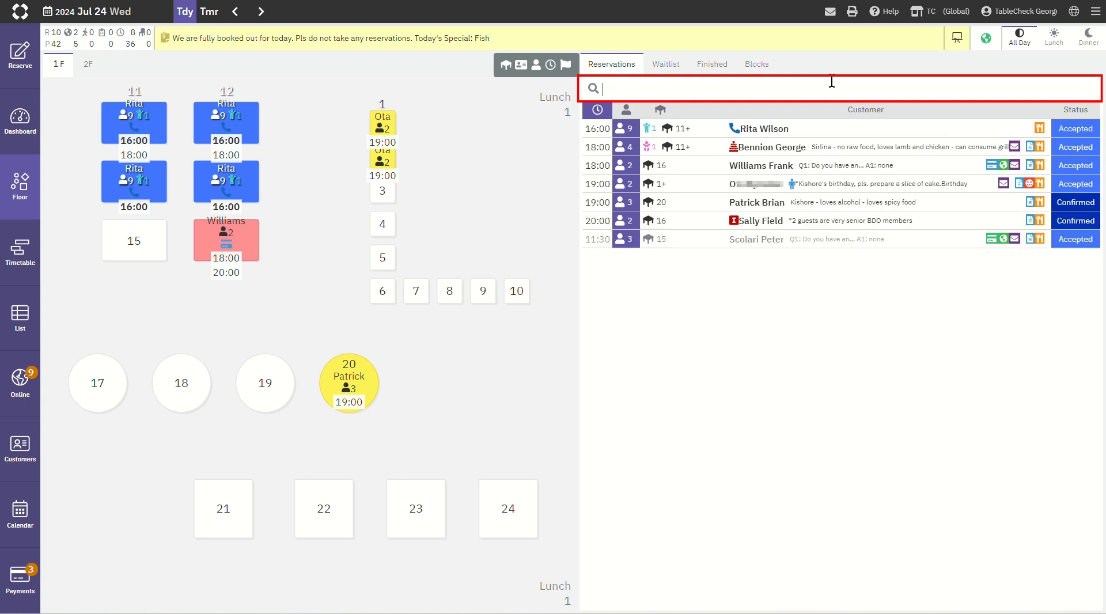
Step: Search the reservations for the keyword "birthday", and clear the search
{"action": "type", "text": "birt"}
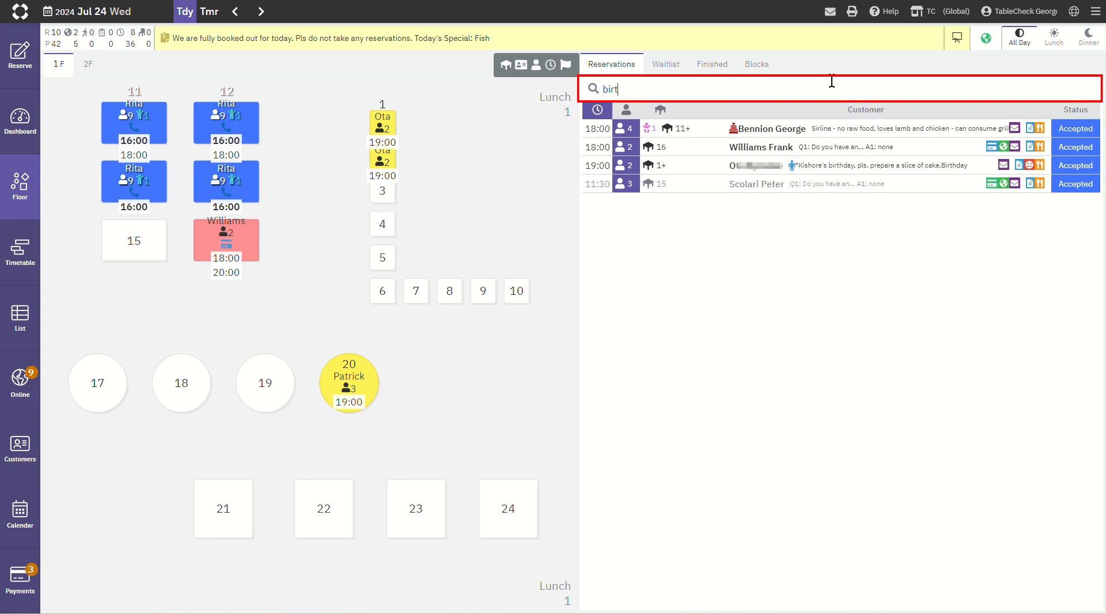
{"action": "type", "text": "hday"}
{"action": "key", "text": "BackSpace"}
{"action": "key", "text": "BackSpace"}
{"action": "key", "text": "BackSpace"}
{"action": "key", "text": "BackSpace"}
{"action": "key", "text": "BackSpace"}
{"action": "key", "text": "BackSpace"}
{"action": "key", "text": "BackSpace"}
{"action": "key", "text": "BackSpace"}
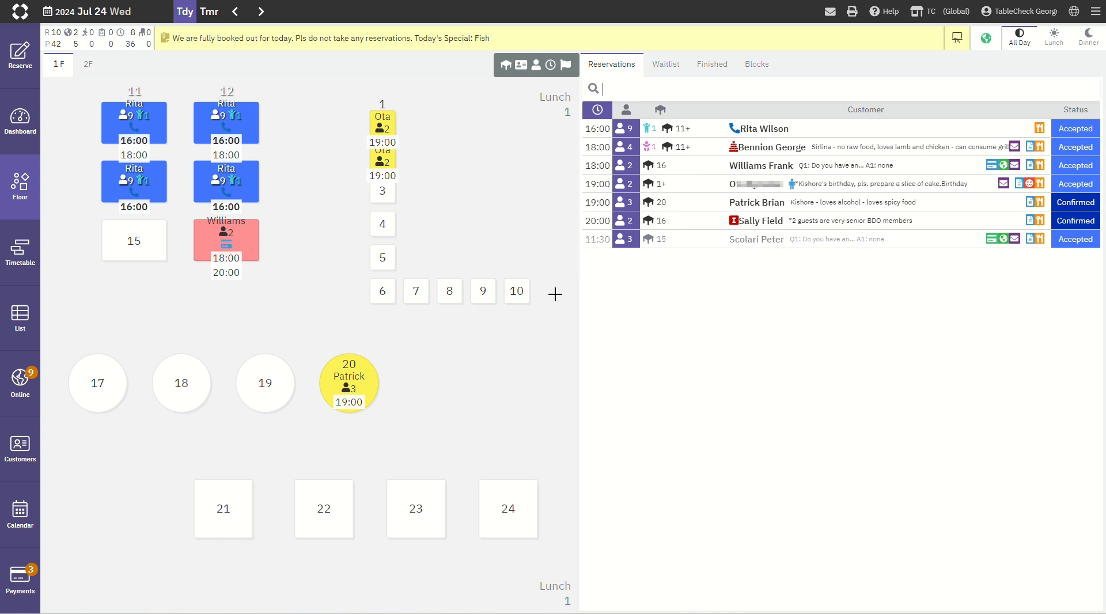
Step: Start a new reservation on tables 9 and 10, and set its date to July 25, 2024
{"action": "left_click", "coordinate": [517, 293]}
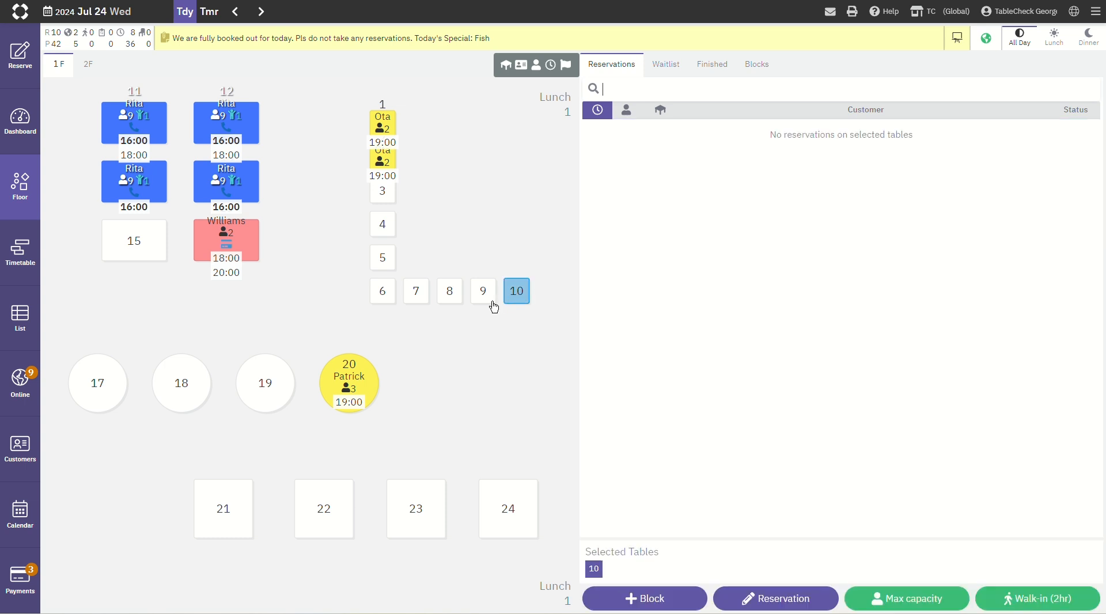
{"action": "left_click", "coordinate": [489, 302]}
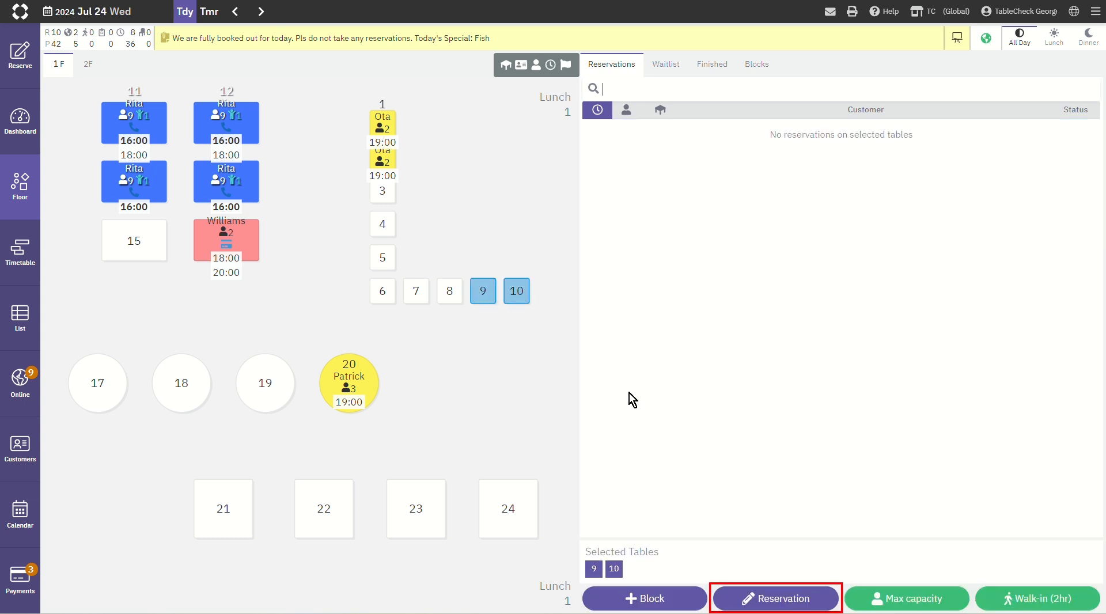
{"action": "left_click", "coordinate": [811, 604]}
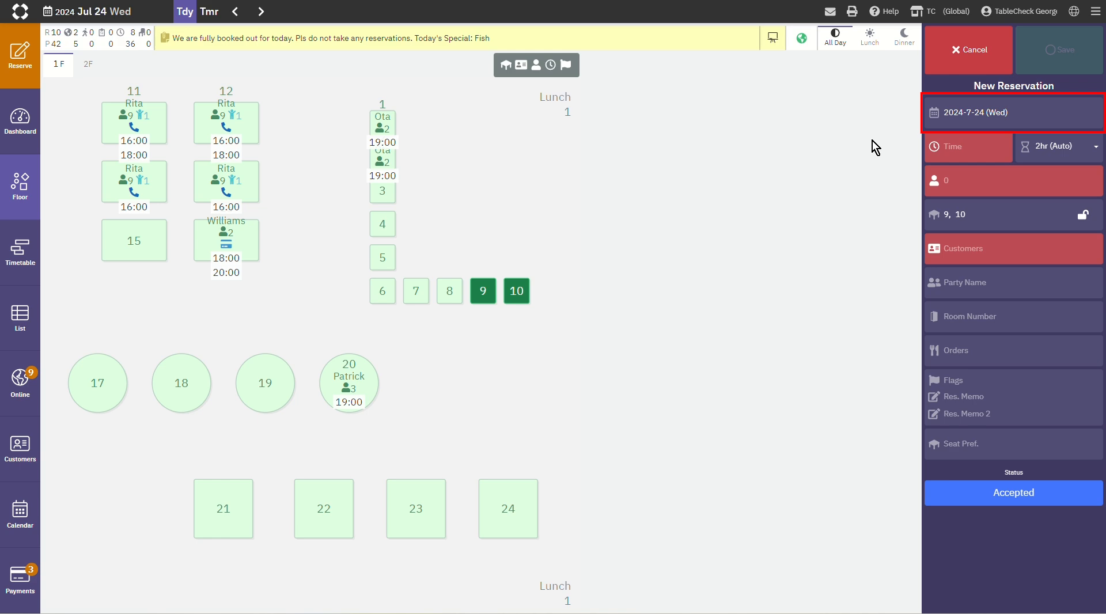
{"action": "left_click", "coordinate": [1036, 121]}
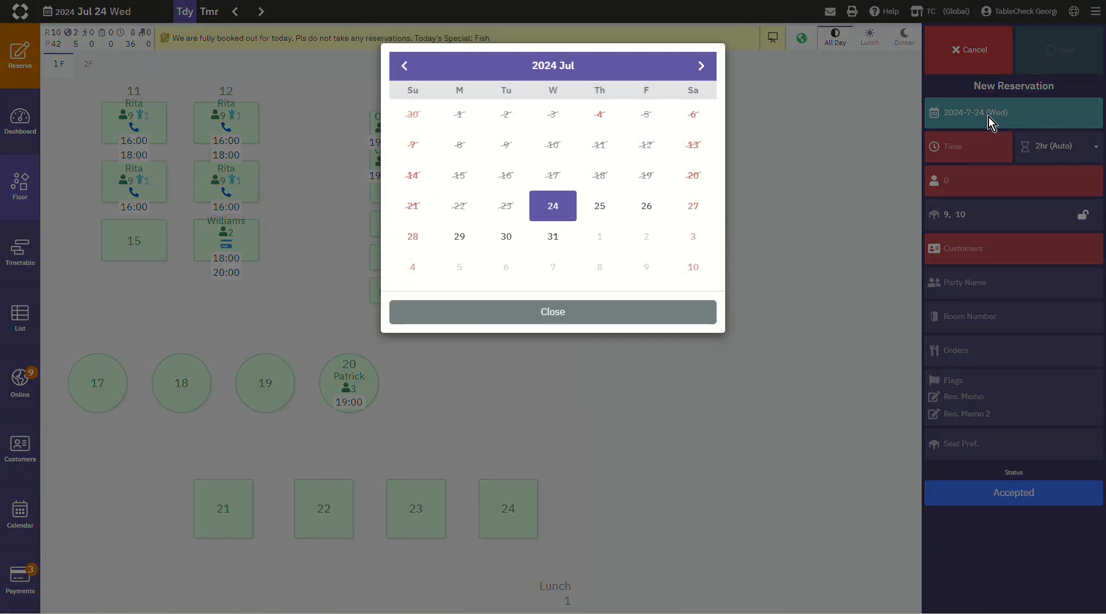
{"action": "left_click", "coordinate": [609, 211]}
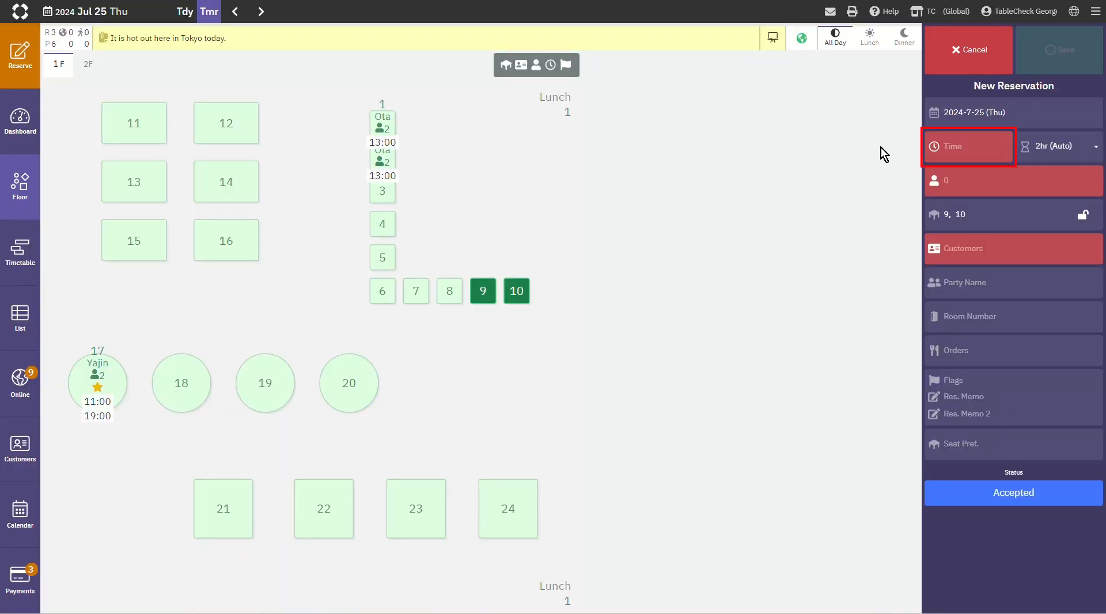
Step: Set the new reservation's start time to 18:00 and its duration to 2hr (Auto)
{"action": "left_click", "coordinate": [958, 147]}
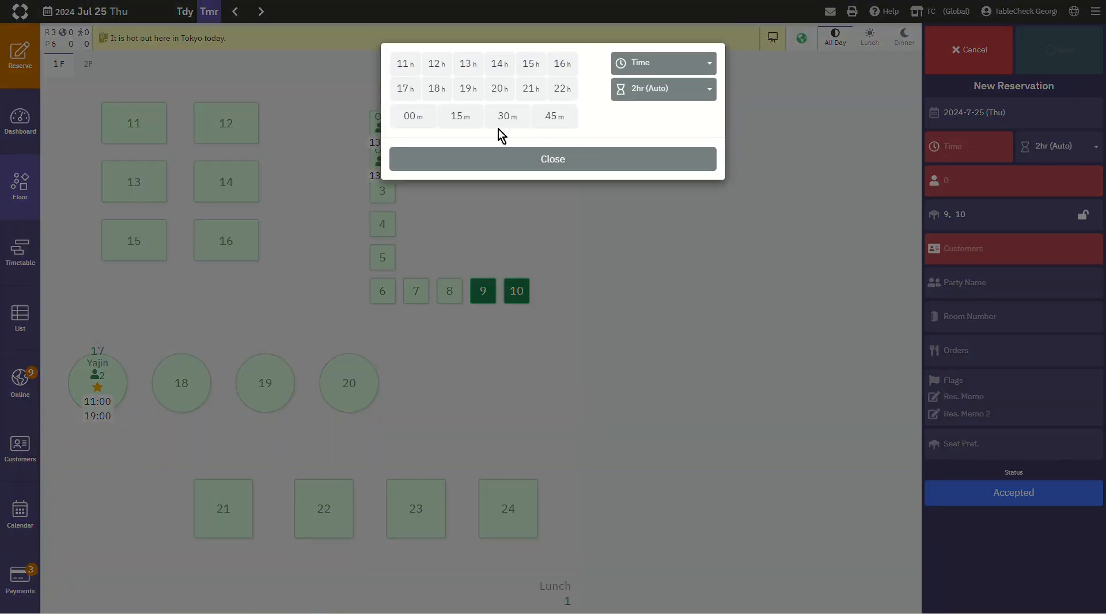
{"action": "left_click", "coordinate": [441, 99]}
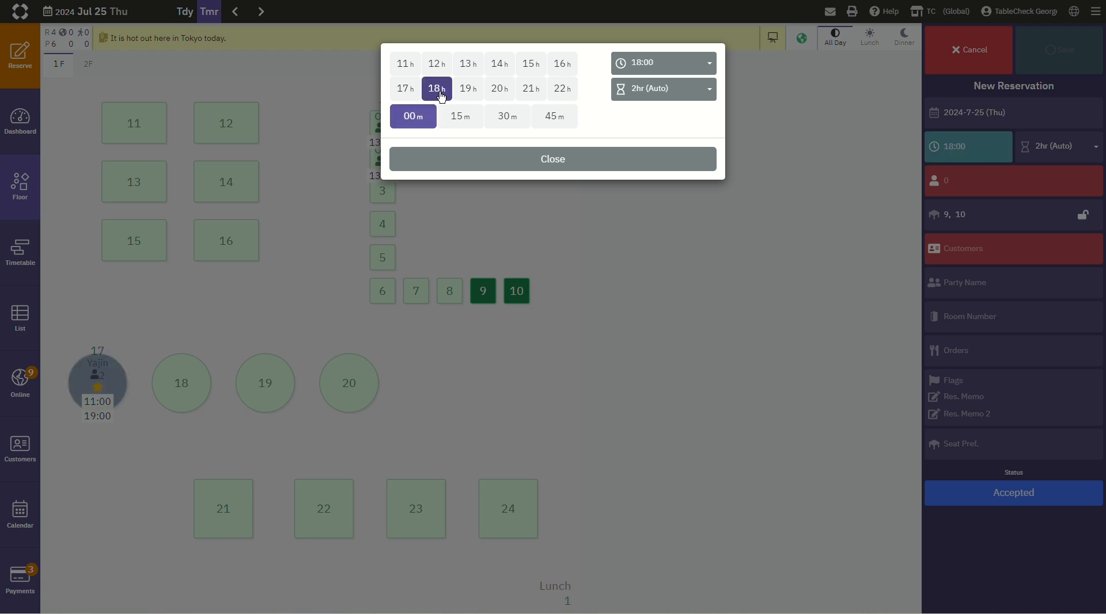
{"action": "left_click", "coordinate": [554, 168]}
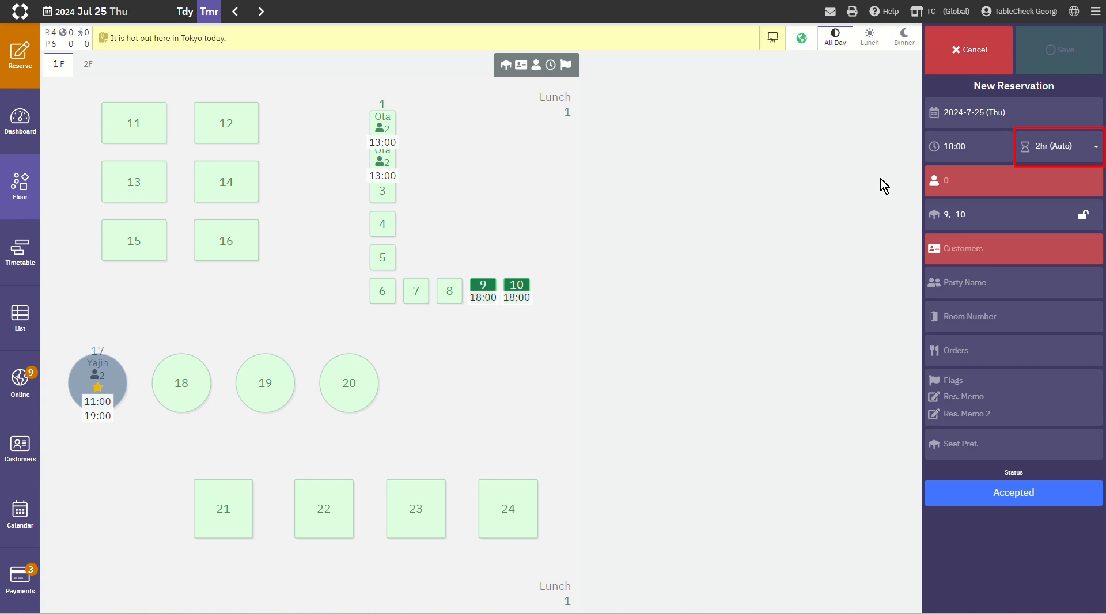
{"action": "left_click", "coordinate": [1092, 152]}
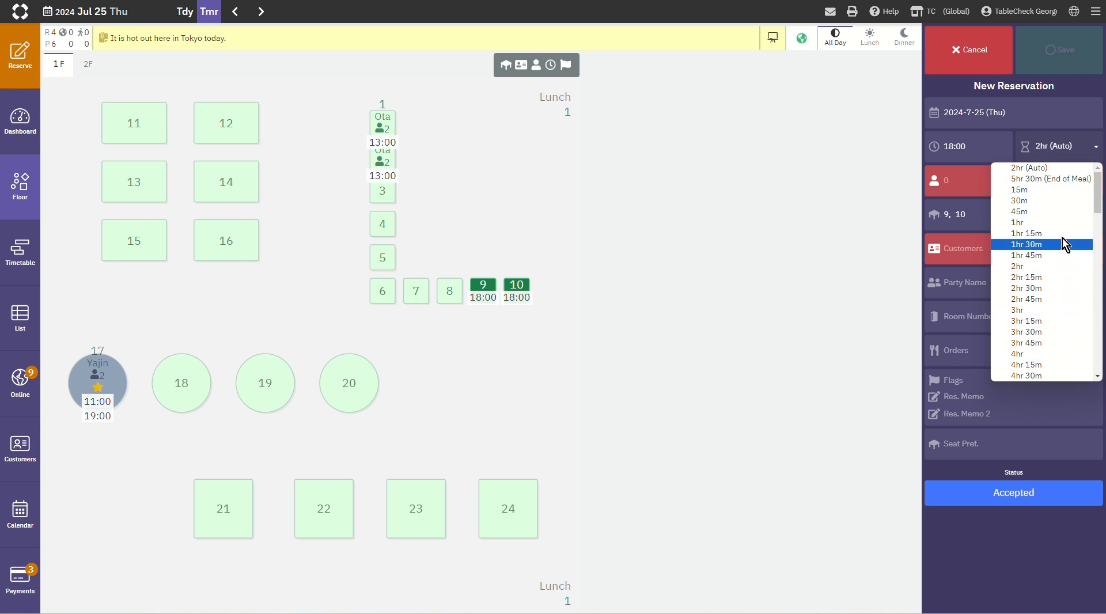
{"action": "left_click", "coordinate": [1059, 167]}
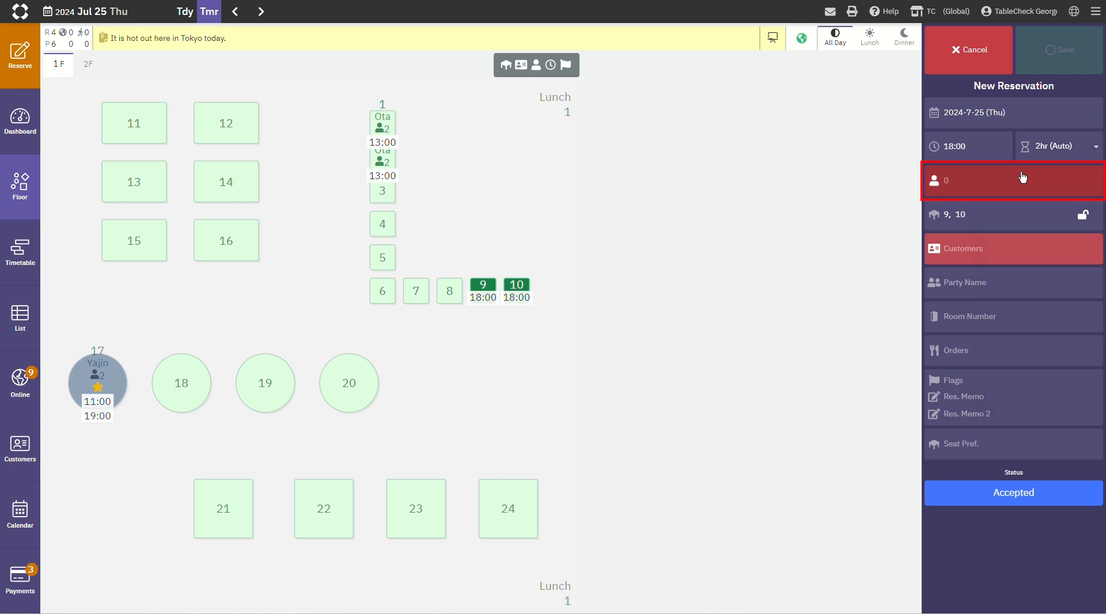
Step: Set the new reservation's party size to 4 adults and 1 kid
{"action": "left_click", "coordinate": [993, 182]}
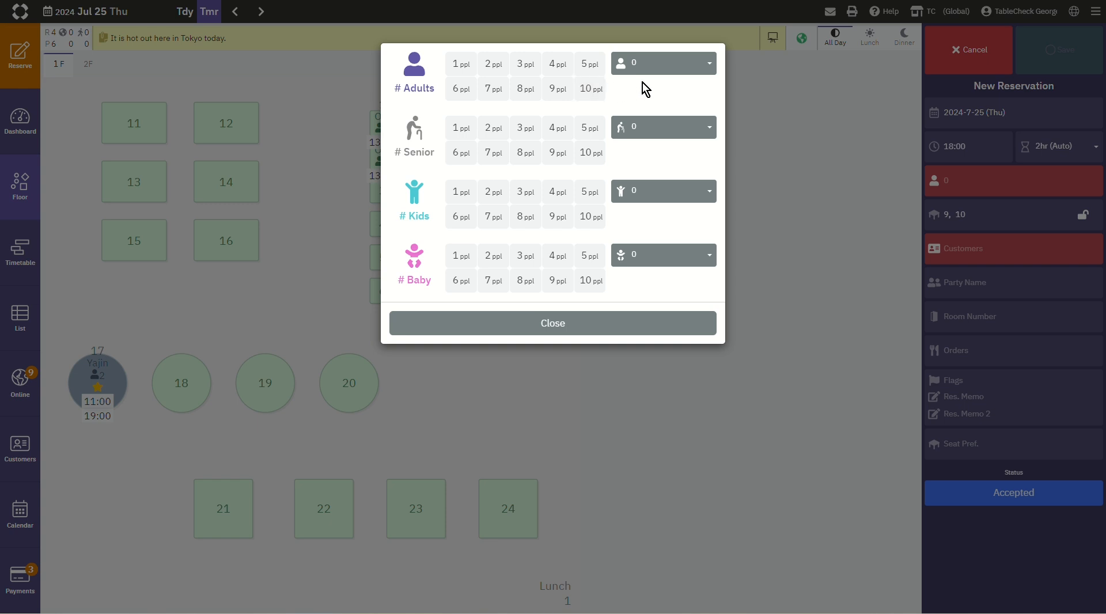
{"action": "left_click", "coordinate": [706, 65]}
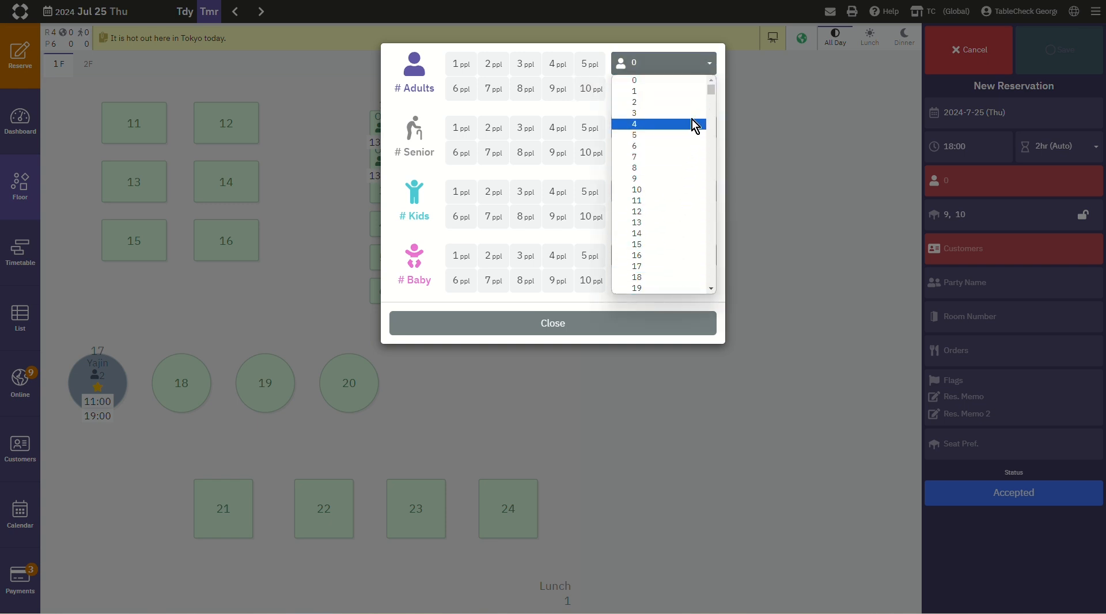
{"action": "left_click", "coordinate": [704, 62]}
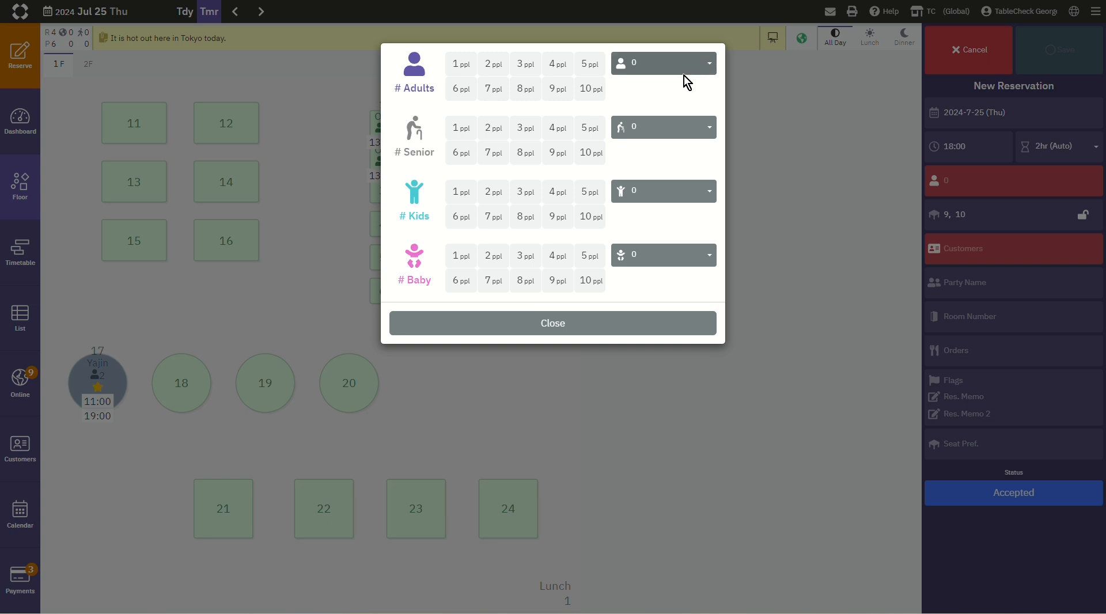
{"action": "left_click", "coordinate": [557, 64]}
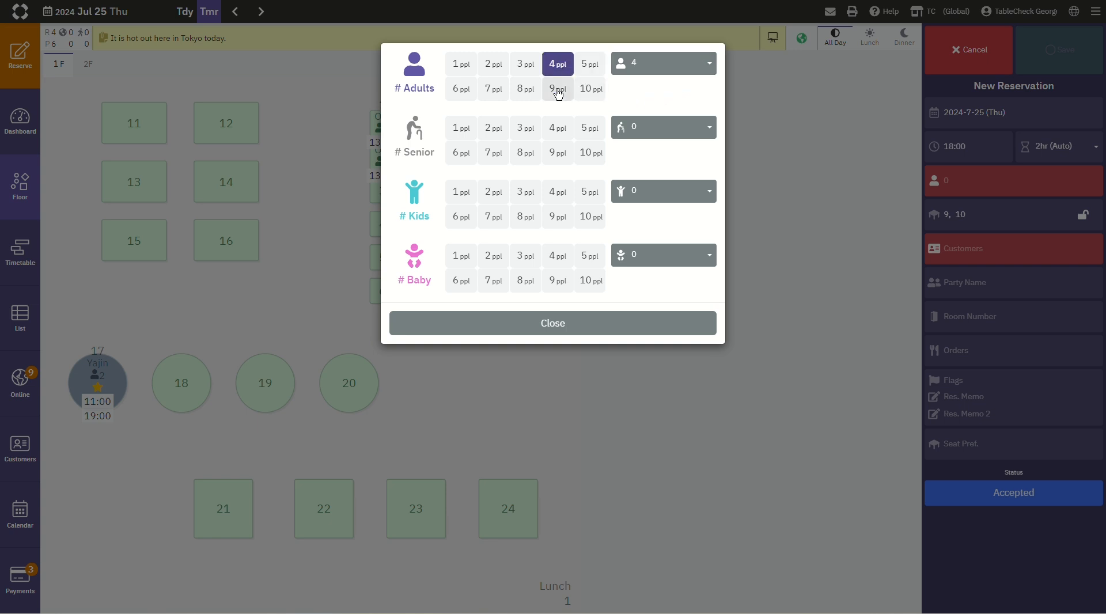
{"action": "left_click", "coordinate": [463, 192]}
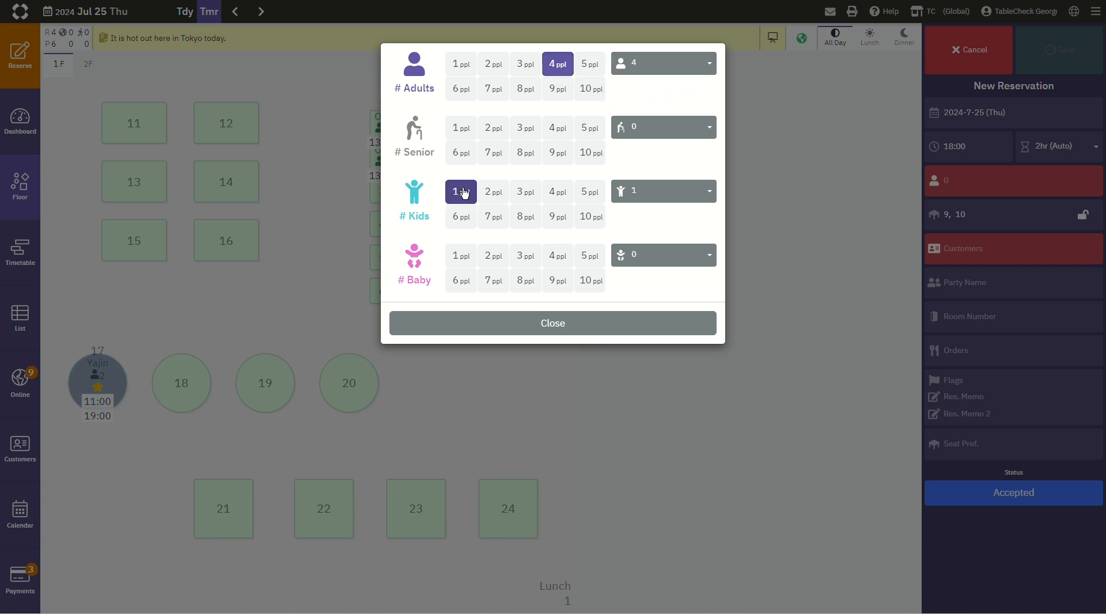
{"action": "left_click", "coordinate": [538, 326]}
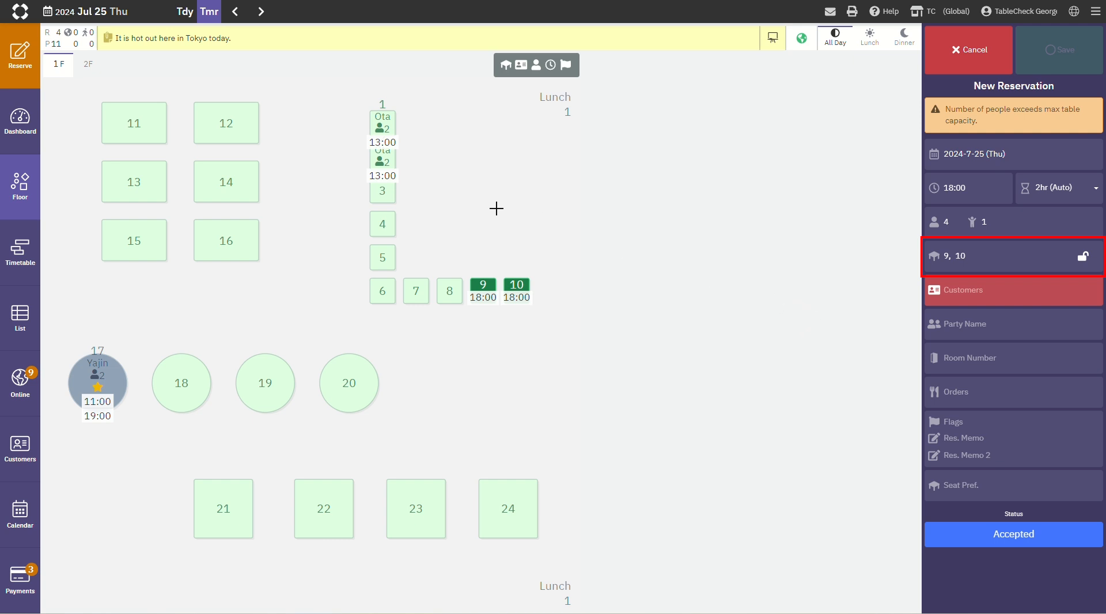
Step: Add tables 8, 7 and 6 to the reservation, and switch the table lock on and off again
{"action": "left_click", "coordinate": [452, 294]}
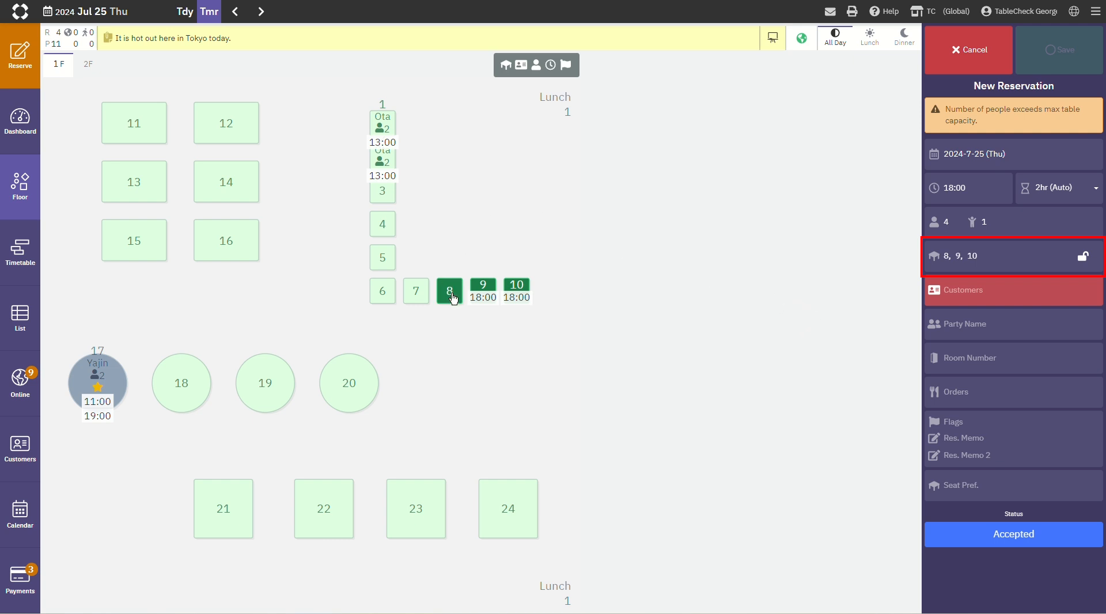
{"action": "left_click", "coordinate": [484, 288]}
{"action": "left_click", "coordinate": [484, 287]}
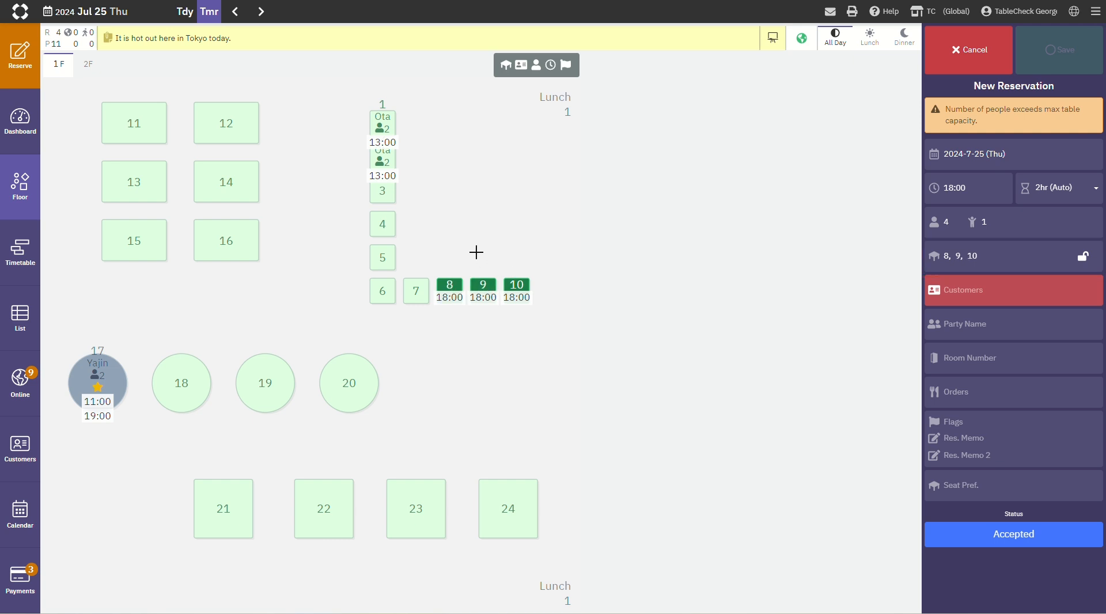
{"action": "left_click", "coordinate": [418, 299]}
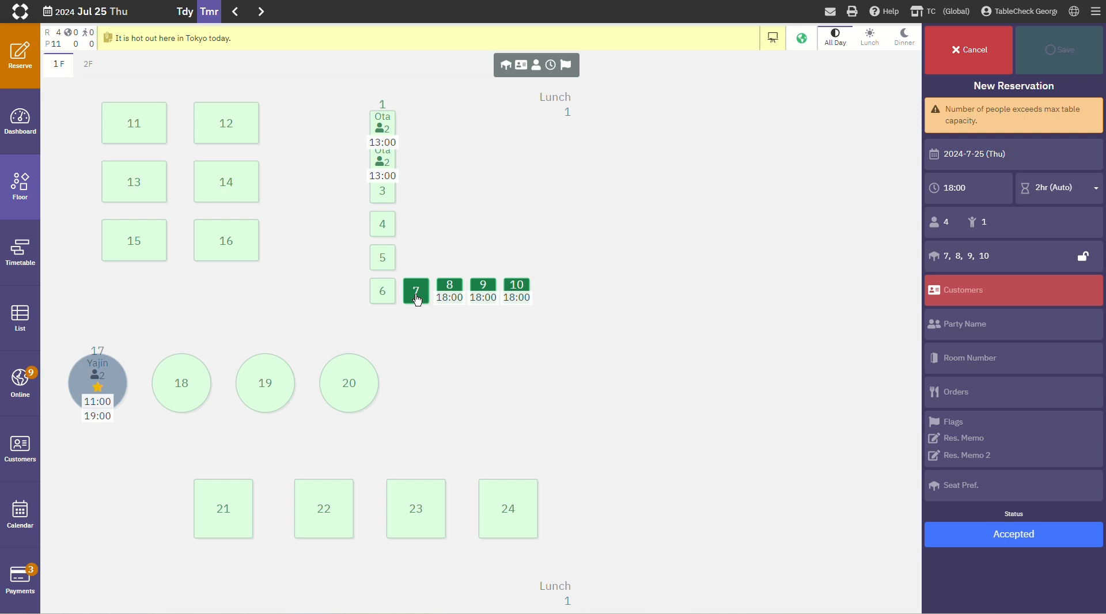
{"action": "left_click", "coordinate": [387, 300]}
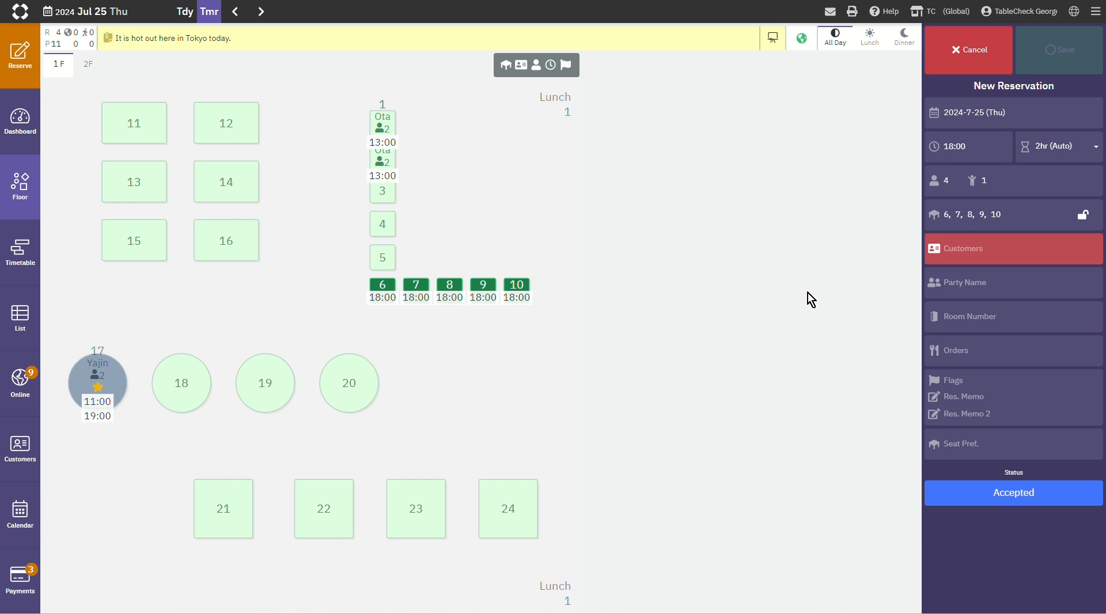
{"action": "left_click", "coordinate": [1084, 217]}
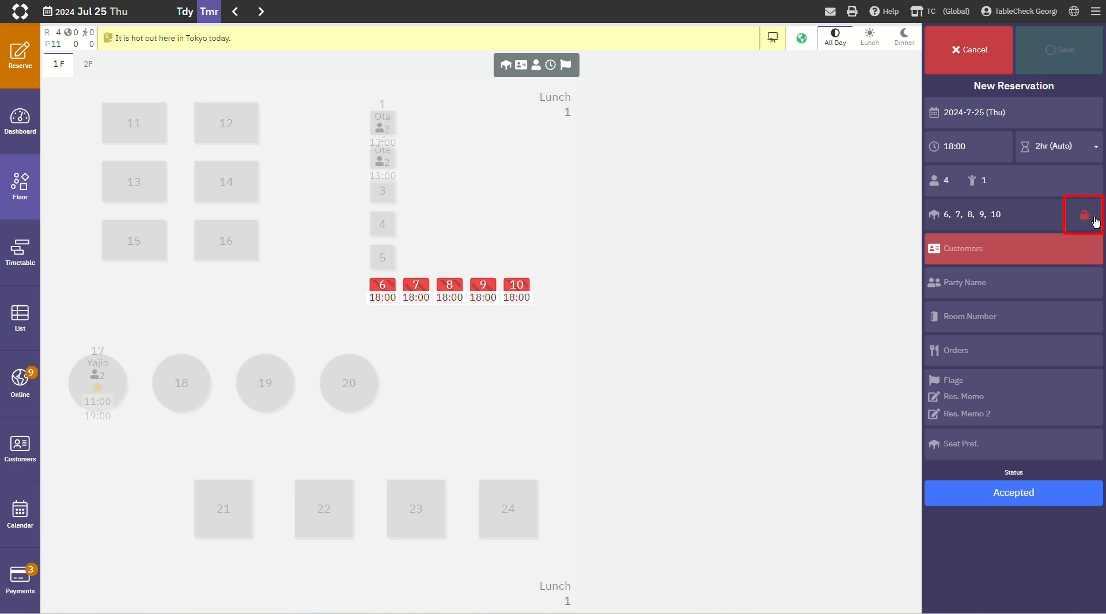
{"action": "left_click", "coordinate": [1091, 218]}
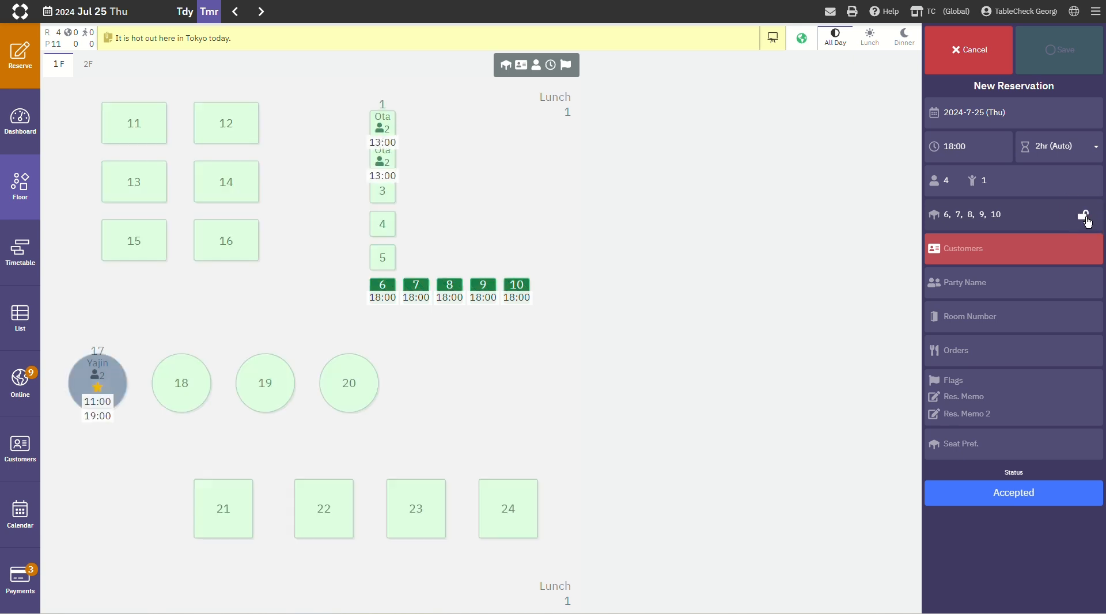
Step: Search the customer database by the customer's last name for this reservation, and clear the search
{"action": "left_click", "coordinate": [1034, 256]}
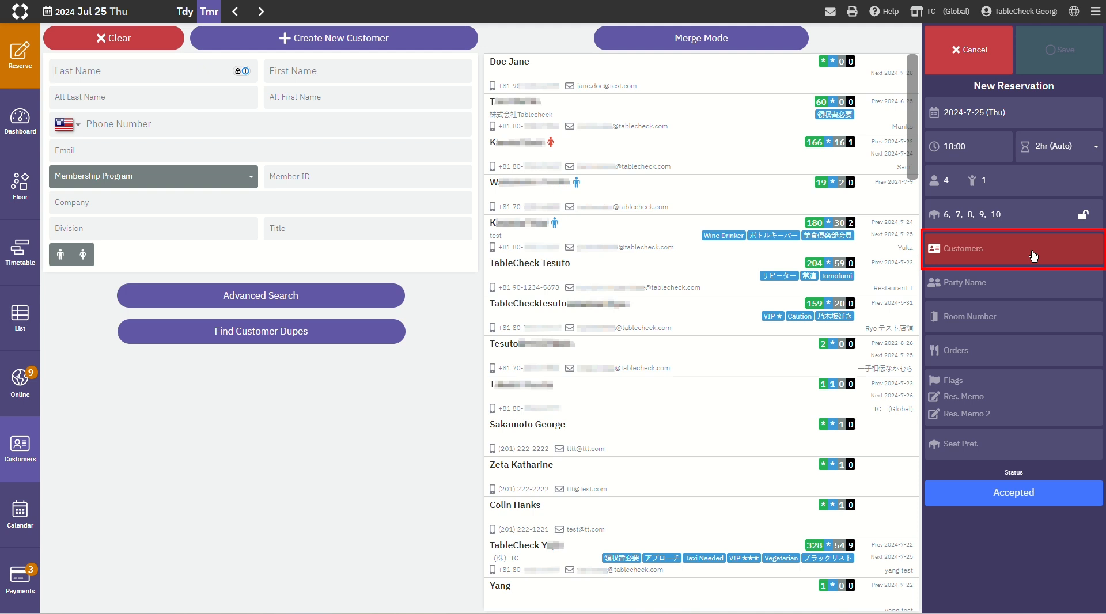
{"action": "left_click", "coordinate": [118, 74]}
{"action": "type", "text": "Bennion"}
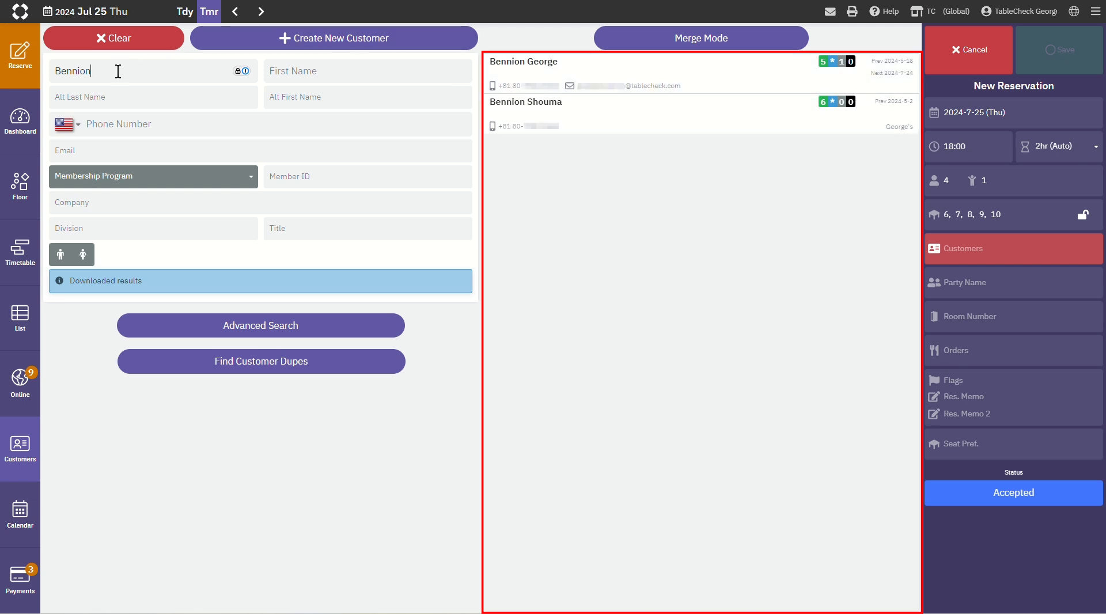
{"action": "key", "text": "BackSpace"}
{"action": "key", "text": "BackSpace"}
{"action": "key", "text": "BackSpace"}
{"action": "key", "text": "BackSpace"}
{"action": "key", "text": "BackSpace"}
{"action": "key", "text": "BackSpace"}
{"action": "key", "text": "BackSpace"}
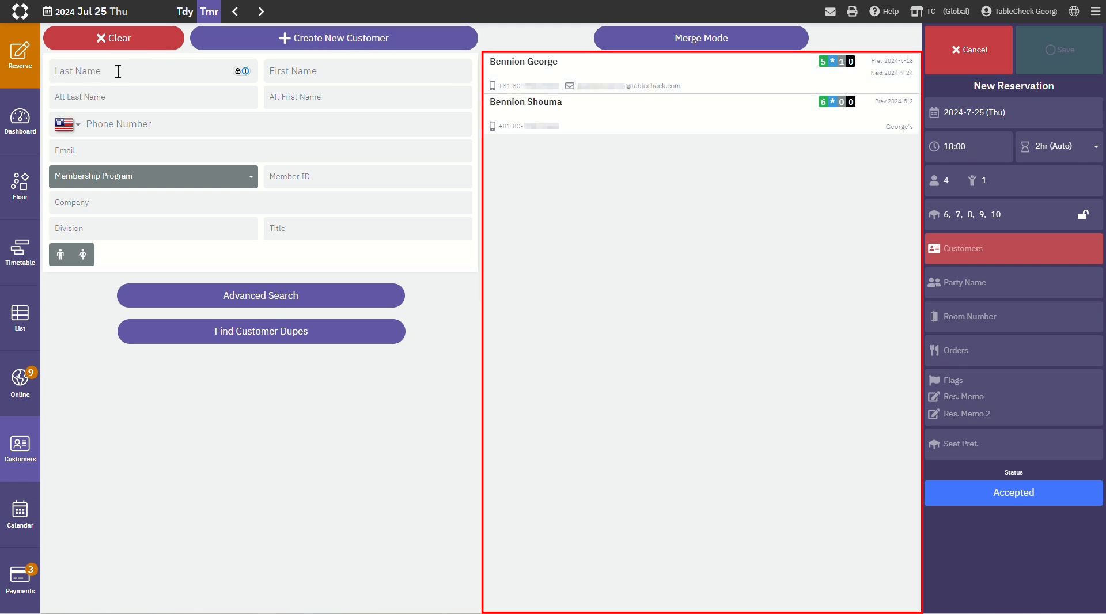
Step: Search the customers by a partial phone number with Japan (+81) as the phone country, and clear the search
{"action": "left_click", "coordinate": [127, 126]}
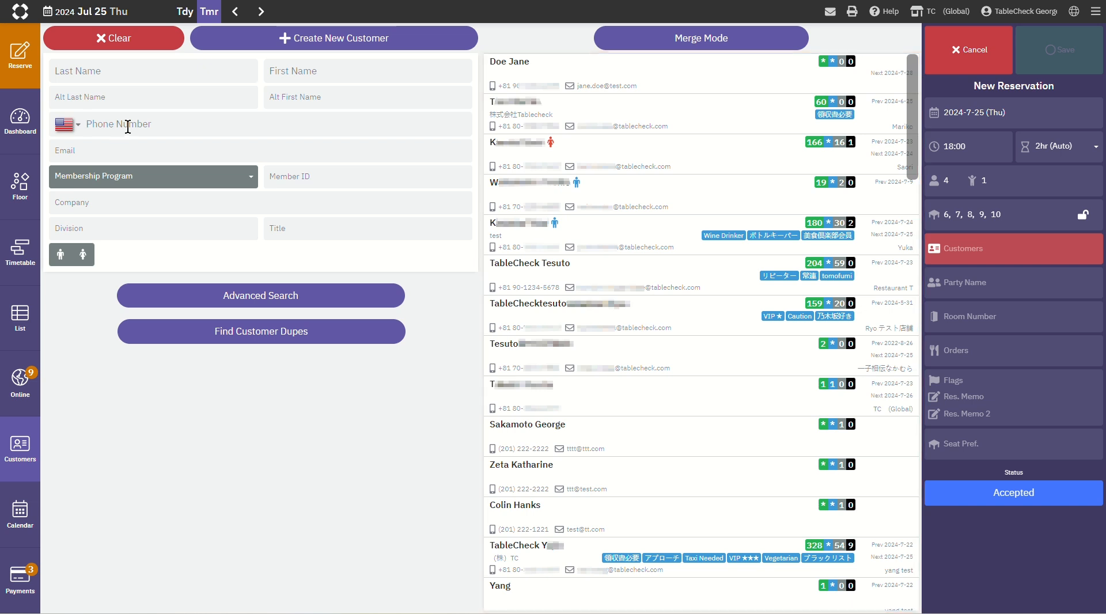
{"action": "left_click", "coordinate": [80, 125]}
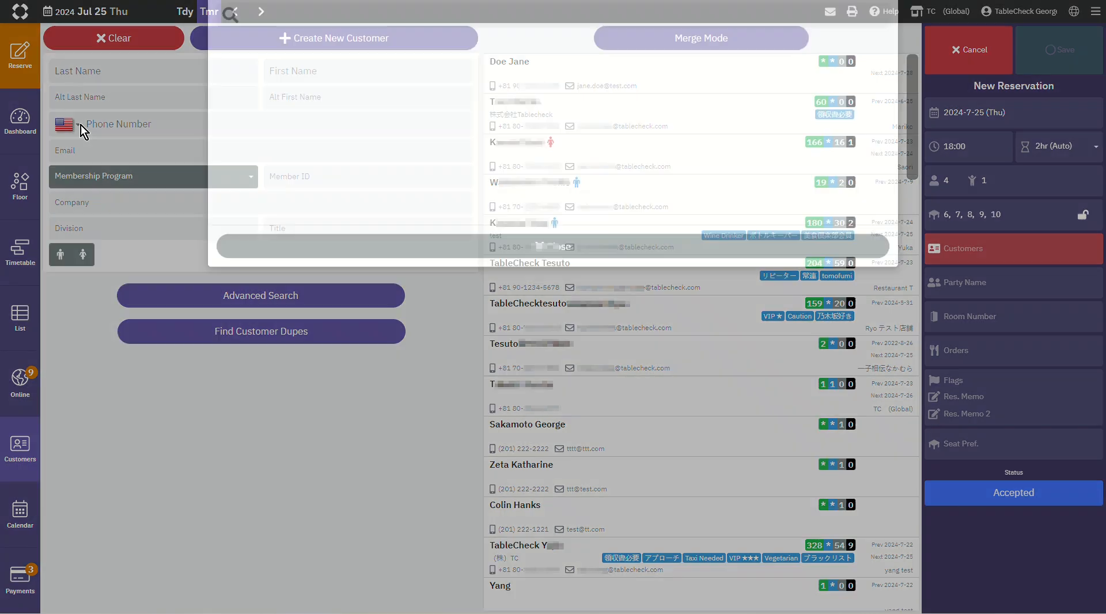
{"action": "type", "text": "japan"}
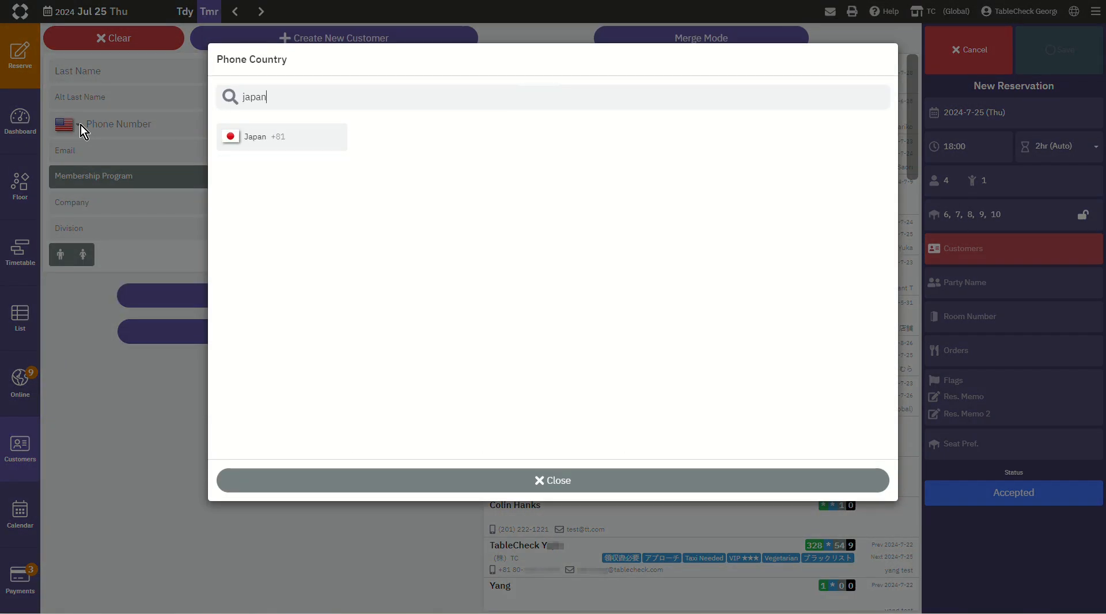
{"action": "left_click", "coordinate": [260, 138]}
{"action": "left_click", "coordinate": [538, 479]}
{"action": "type", "text": "80"}
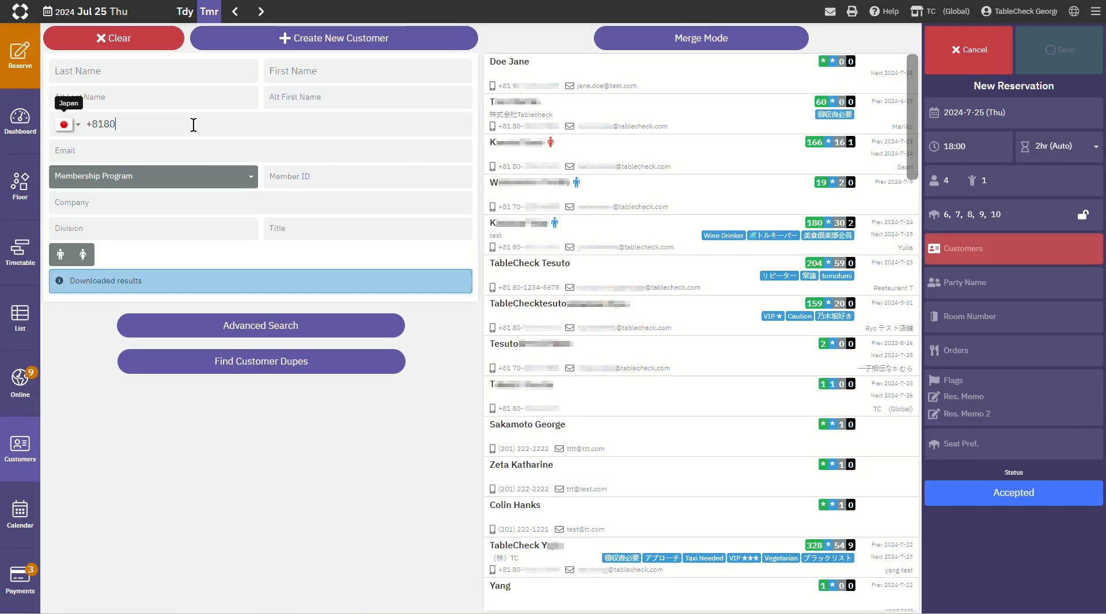
{"action": "type", "text": "70"}
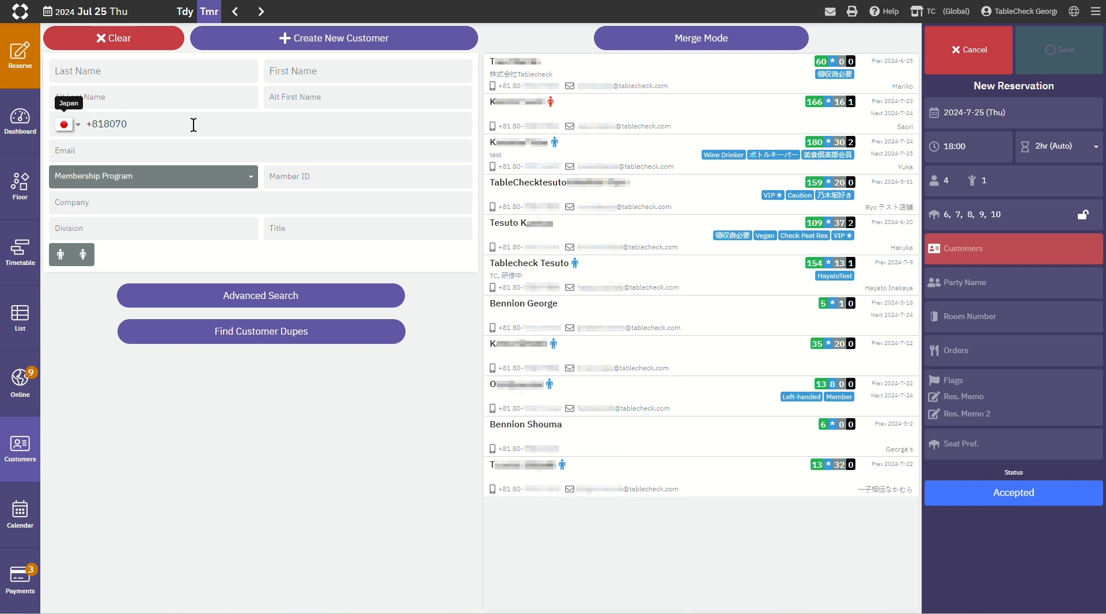
{"action": "type", "text": "588"}
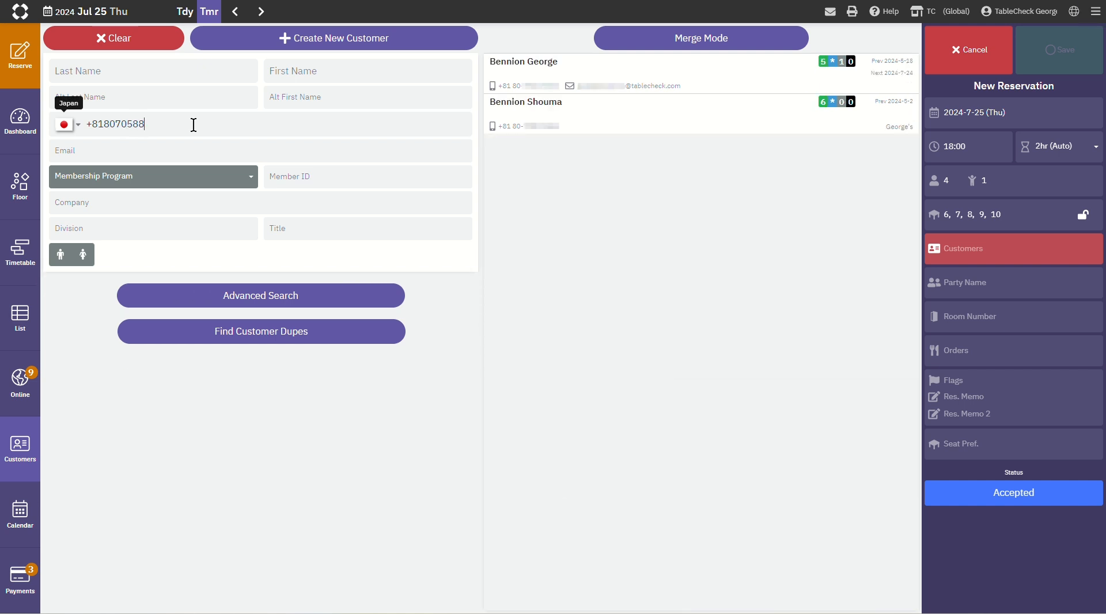
{"action": "key", "text": "BackSpace"}
{"action": "key", "text": "BackSpace"}
{"action": "key", "text": "BackSpace"}
{"action": "key", "text": "BackSpace"}
{"action": "key", "text": "BackSpace"}
{"action": "key", "text": "BackSpace"}
{"action": "key", "text": "BackSpace"}
{"action": "key", "text": "BackSpace"}
{"action": "key", "text": "BackSpace"}
{"action": "key", "text": "BackSpace"}
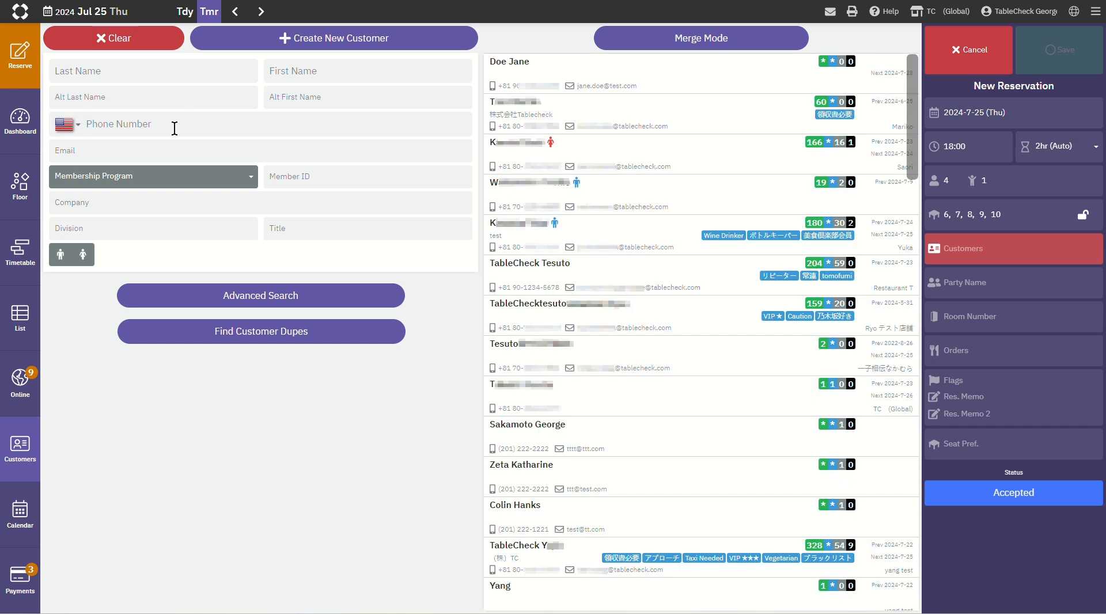
Step: Create a new customer with last name TableCheck and first name Webinar, and save and add it to the reservation
{"action": "left_click", "coordinate": [209, 71]}
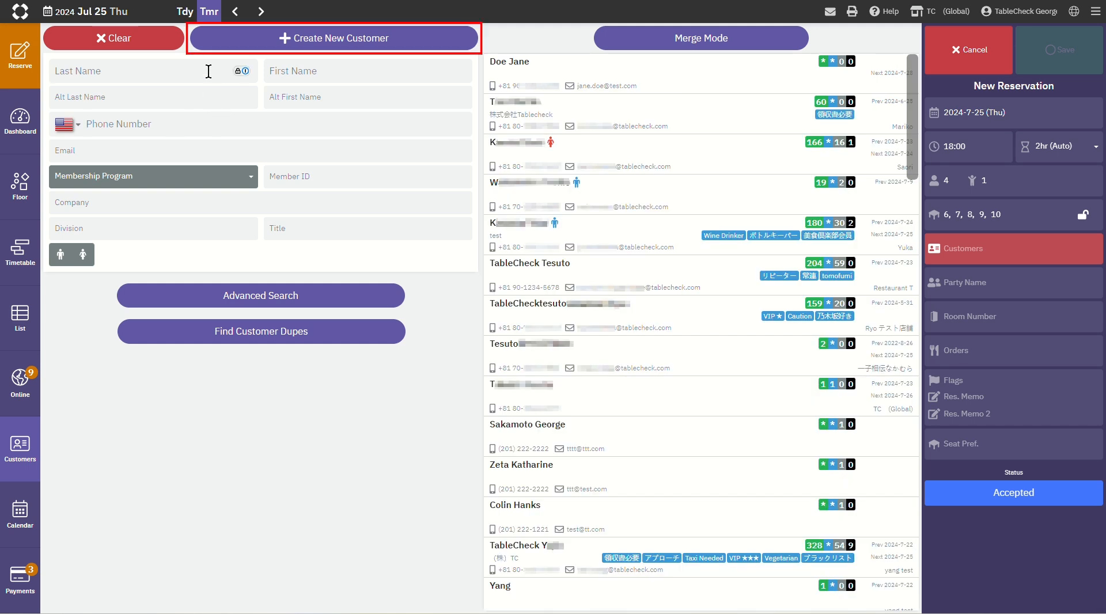
{"action": "type", "text": "TableCheck"}
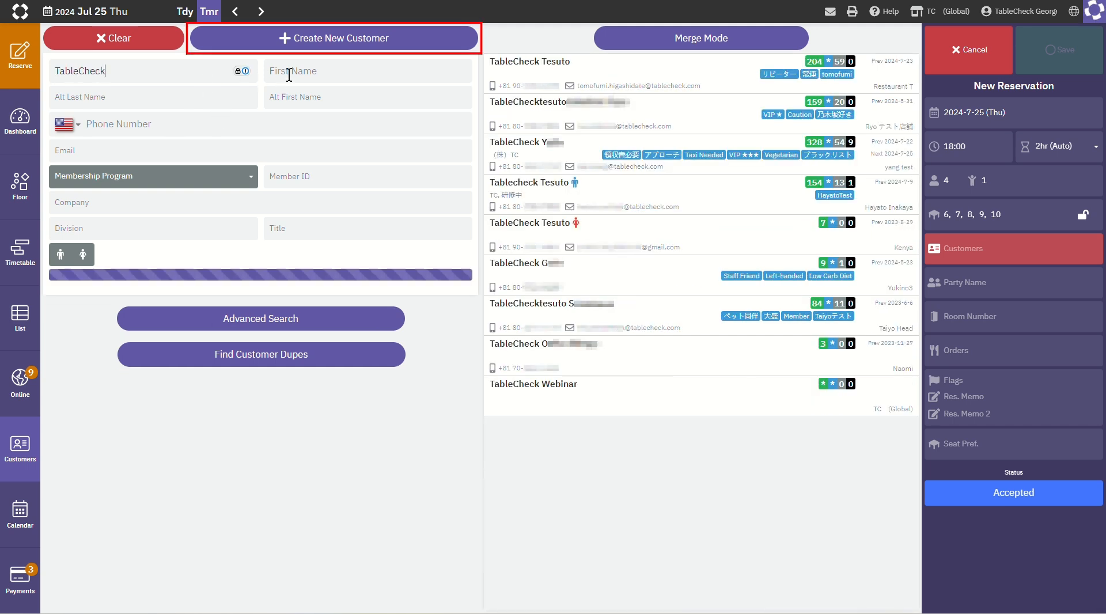
{"action": "left_click", "coordinate": [289, 72]}
{"action": "type", "text": "Webinar"}
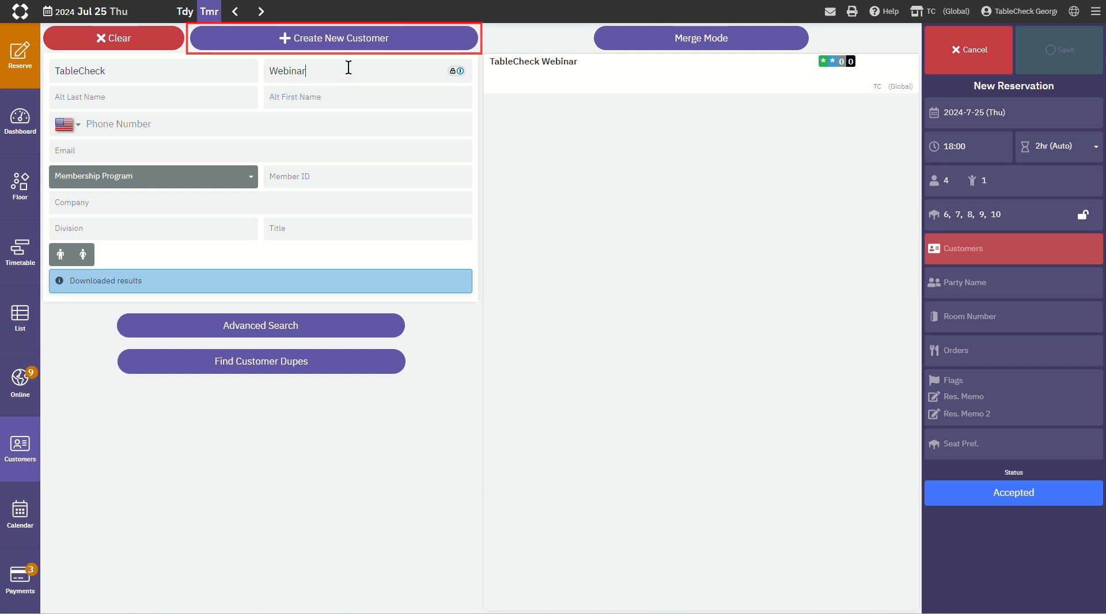
{"action": "left_click", "coordinate": [368, 40]}
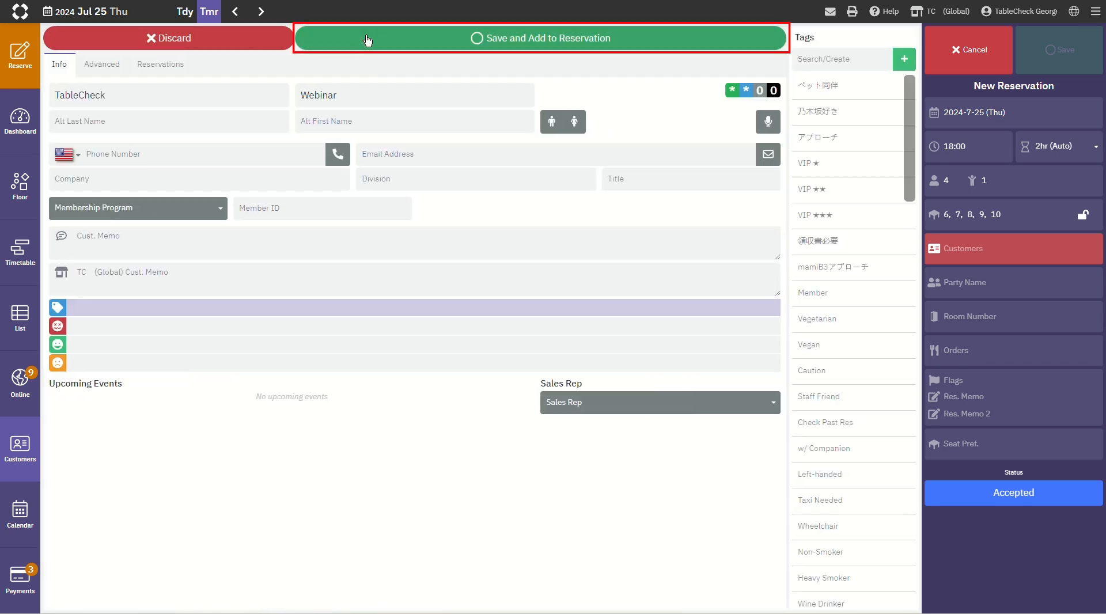
{"action": "left_click", "coordinate": [367, 40]}
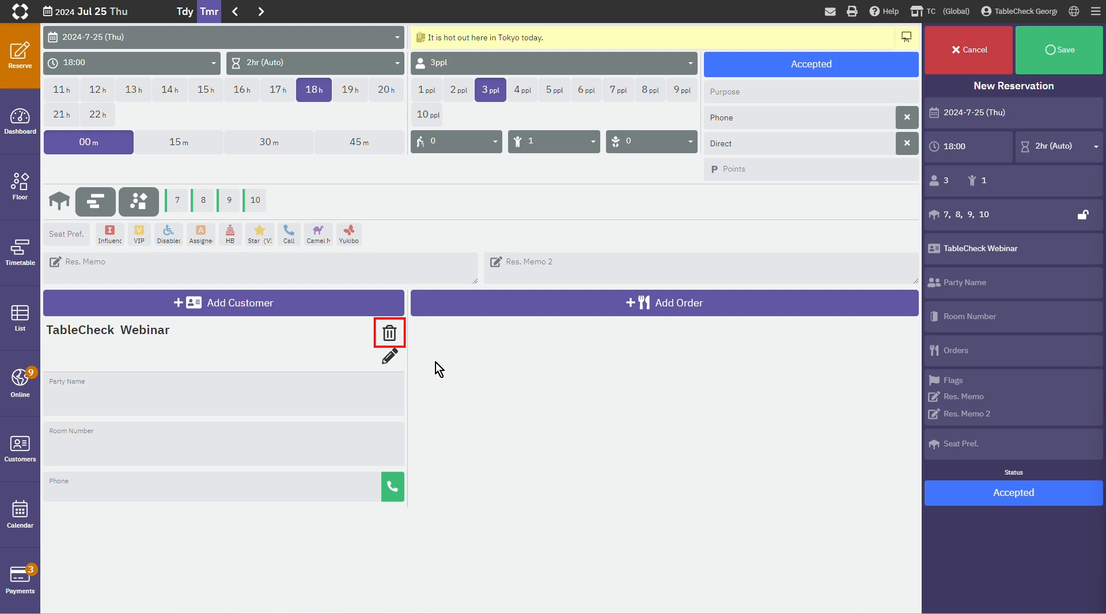
Step: Remove the TableCheck Webinar customer from the reservation and confirm the removal
{"action": "left_click", "coordinate": [389, 335]}
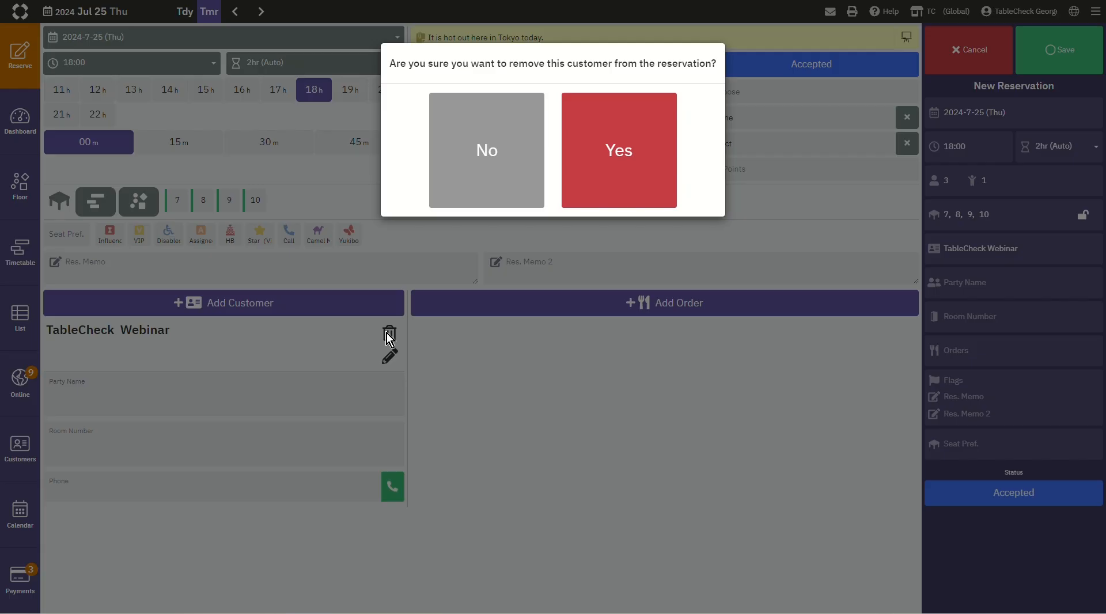
{"action": "left_click", "coordinate": [667, 156]}
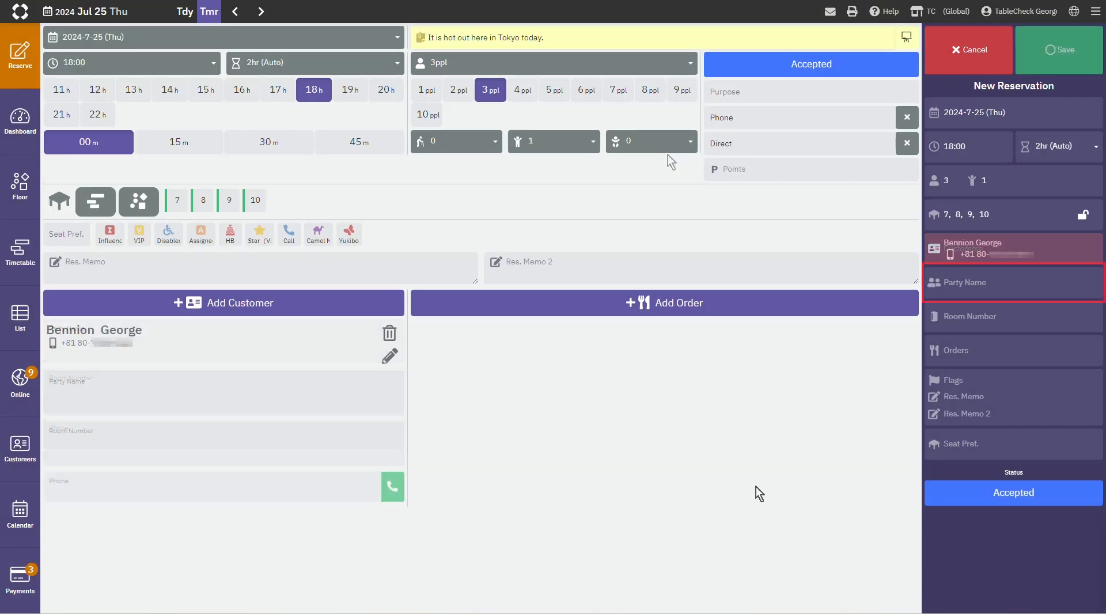
Step: Enter TableCheck Webinar as the reservation's party name and 1015 as its room number
{"action": "left_click", "coordinate": [978, 289]}
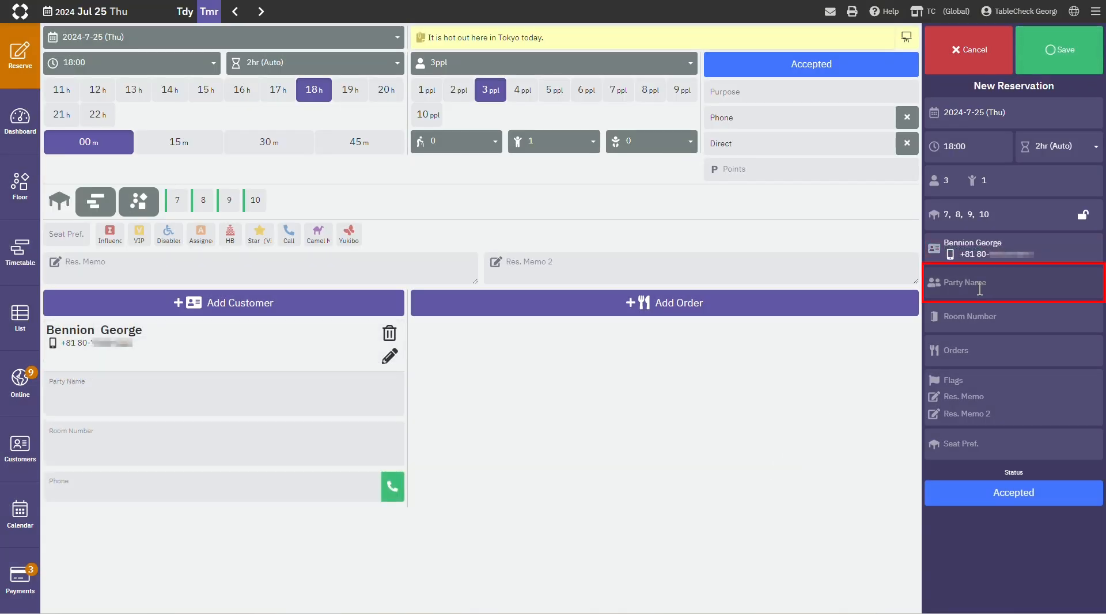
{"action": "type", "text": "TableCheck Webinar"}
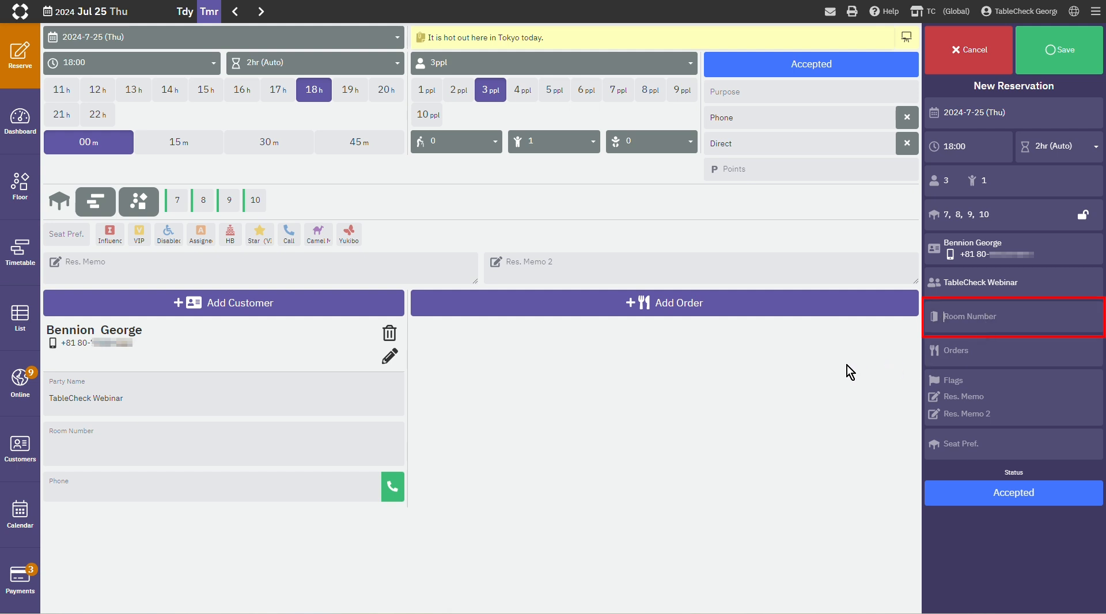
{"action": "type", "text": "1015"}
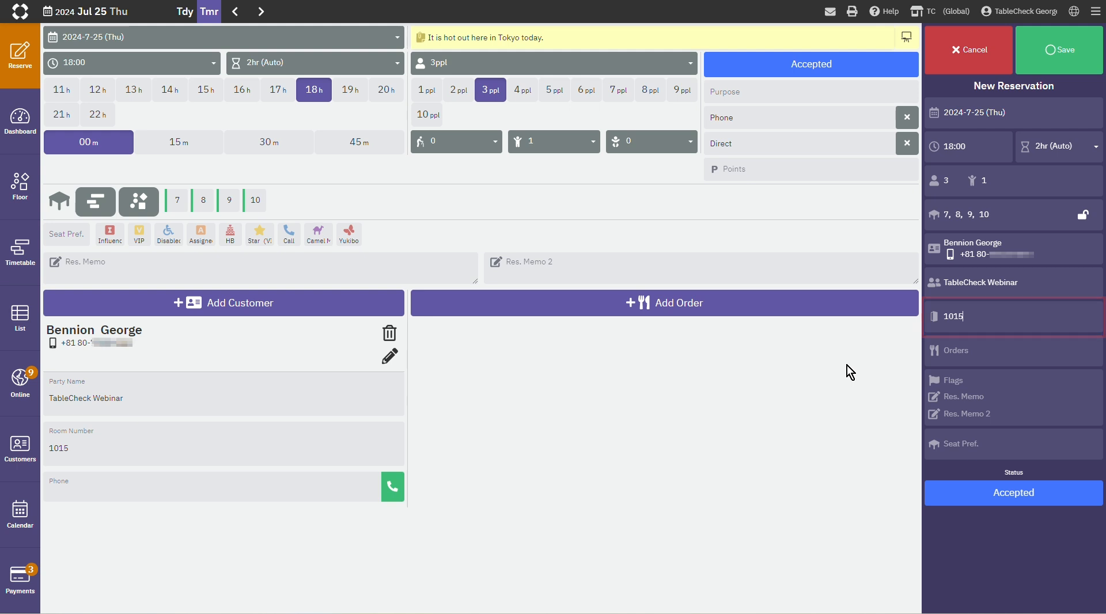
{"action": "key", "text": "Tab"}
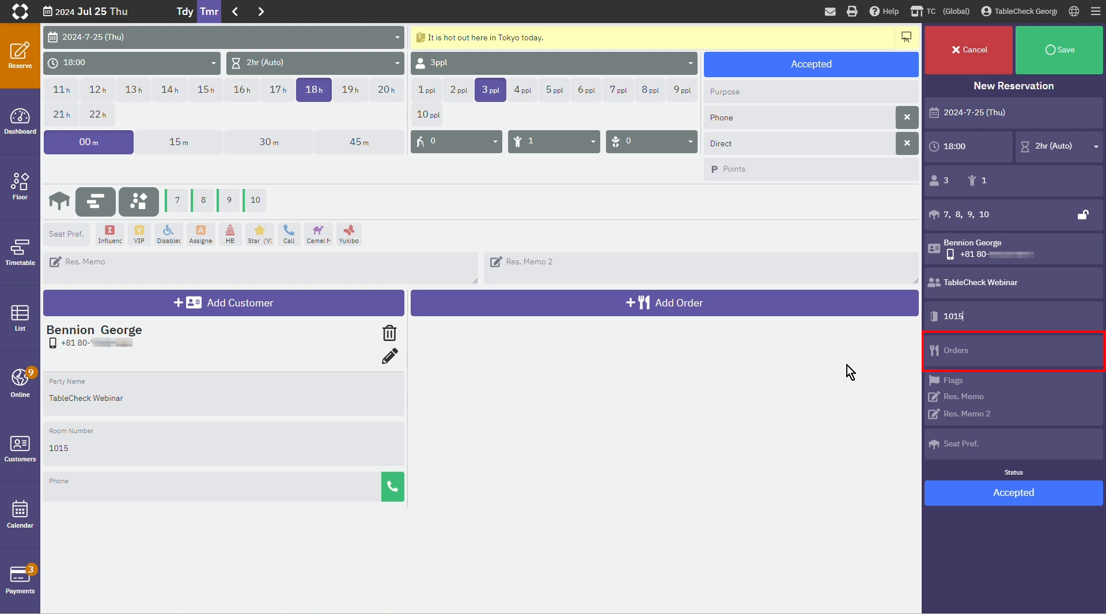
Step: Add the Hawaiians course to the reservation's orders as a group order
{"action": "left_click", "coordinate": [966, 360]}
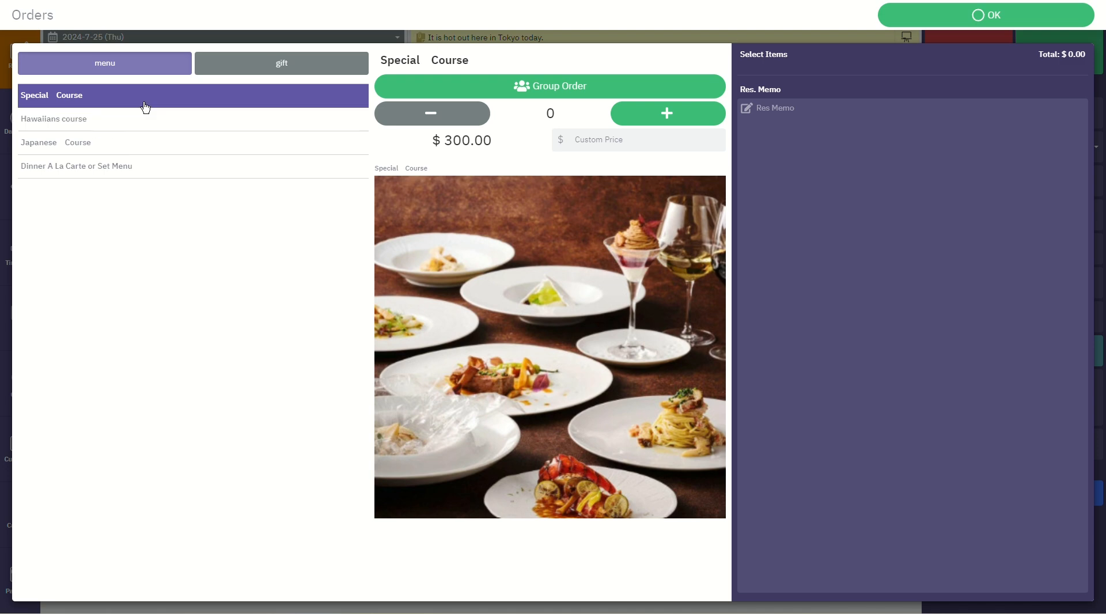
{"action": "left_click", "coordinate": [143, 126]}
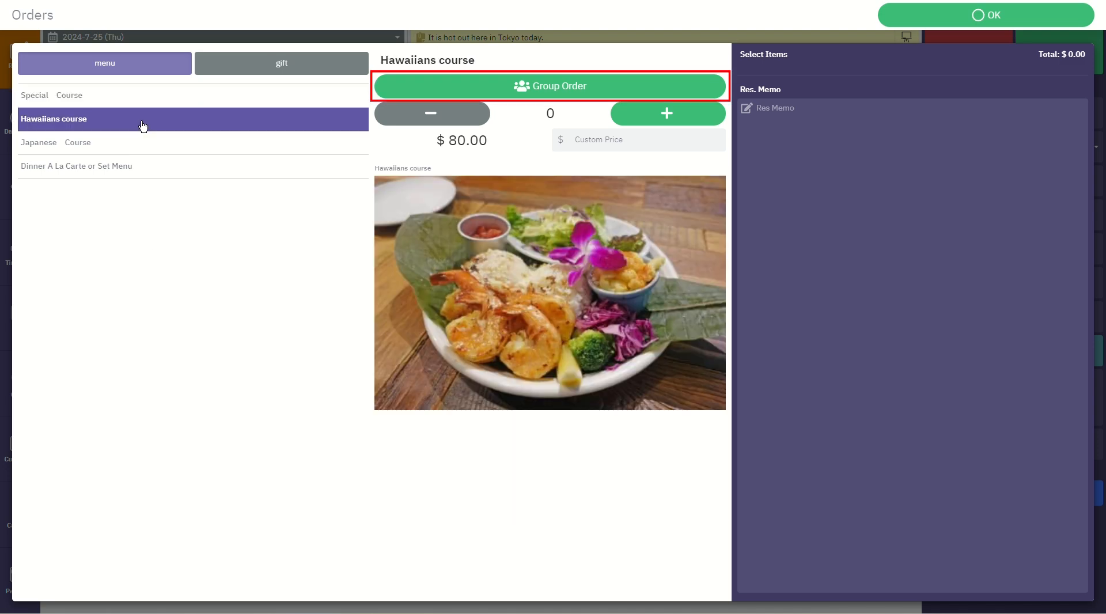
{"action": "left_click", "coordinate": [510, 94]}
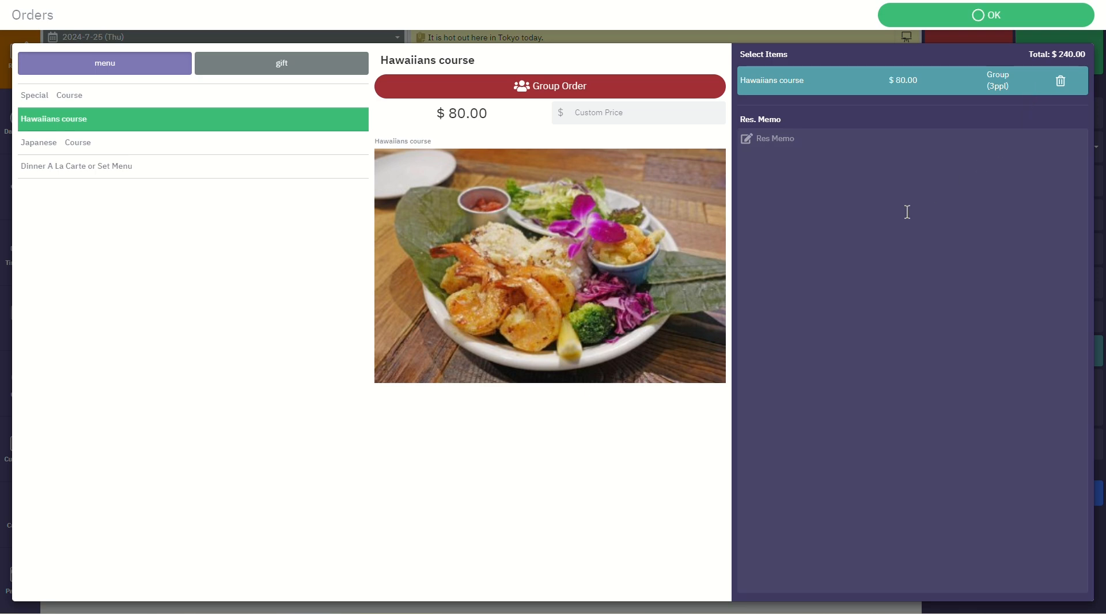
Step: Add one Japanese Course to the reservation's orders and confirm the order selection
{"action": "left_click", "coordinate": [153, 143]}
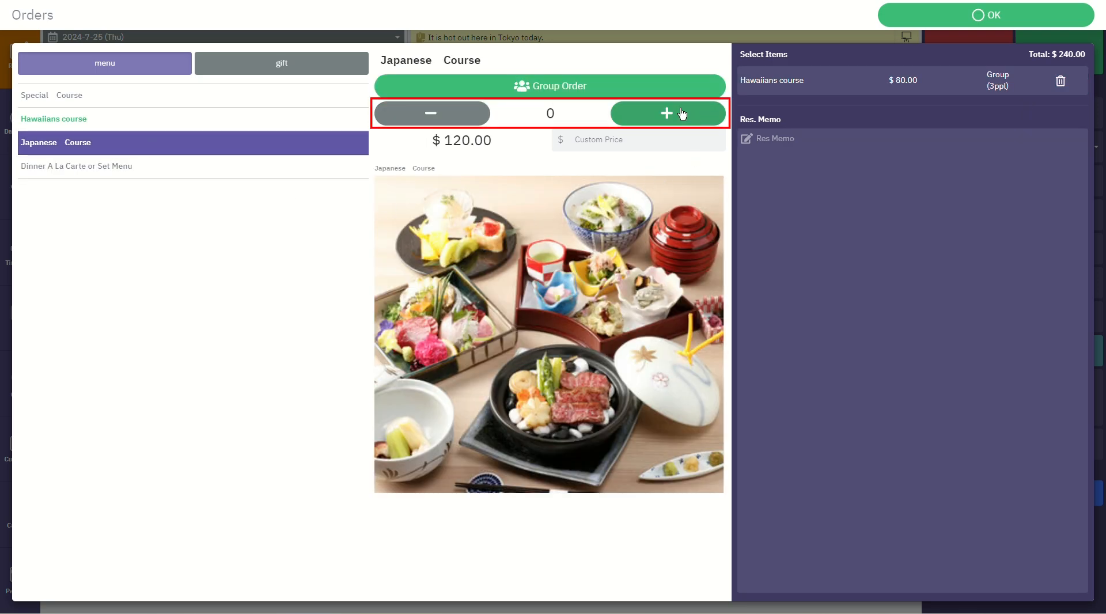
{"action": "left_click", "coordinate": [681, 113]}
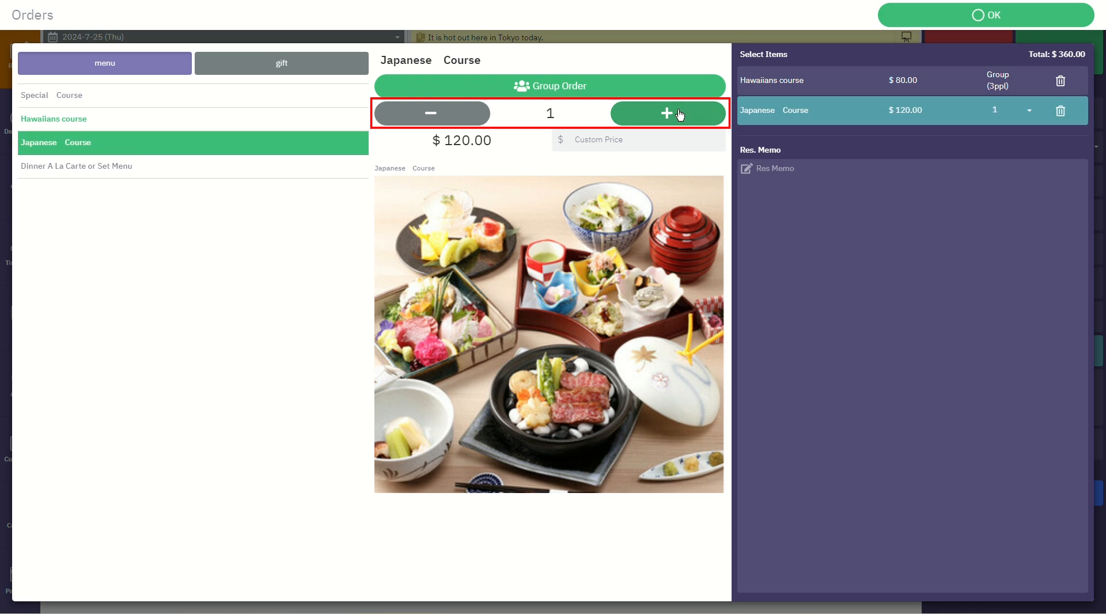
{"action": "left_click", "coordinate": [478, 119]}
{"action": "left_click", "coordinate": [655, 114]}
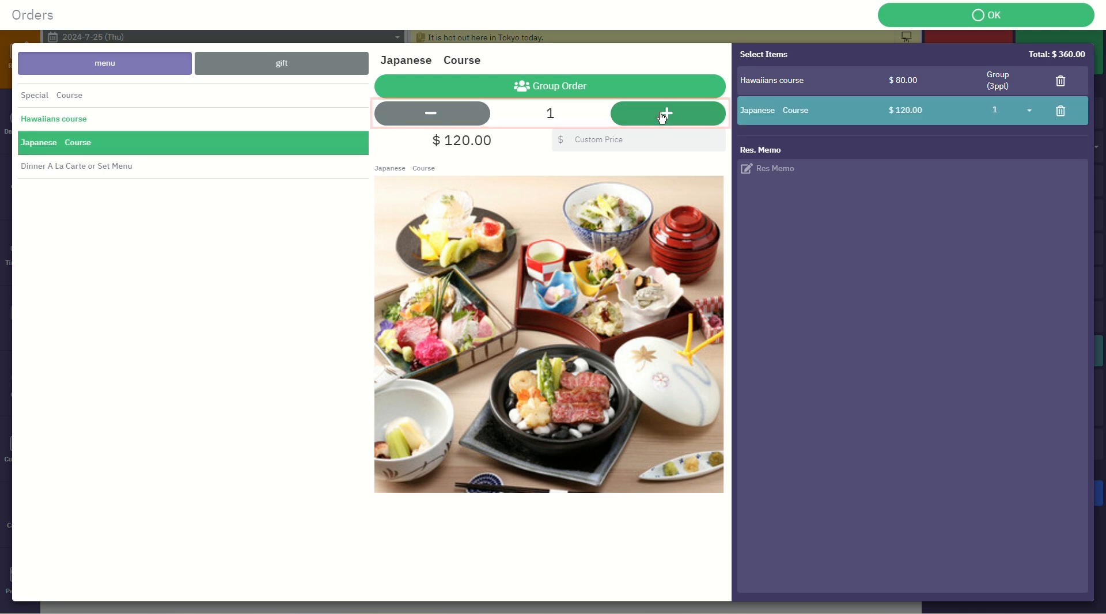
{"action": "left_click", "coordinate": [1001, 23]}
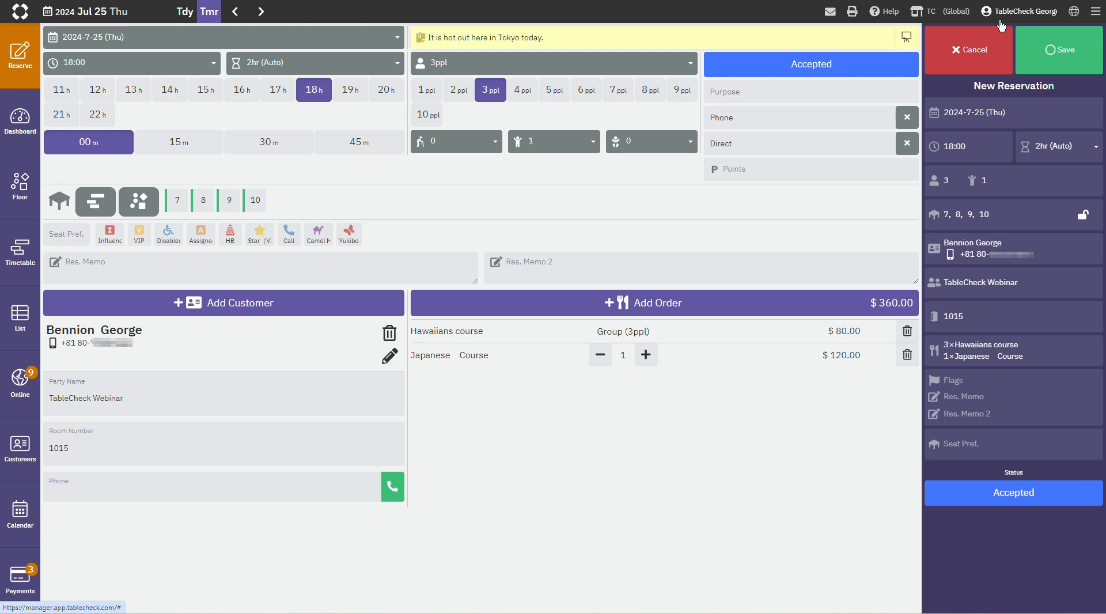
Step: Flag the reservation as VIP, HB and Influencer in its memo and flag settings
{"action": "left_click", "coordinate": [1052, 404]}
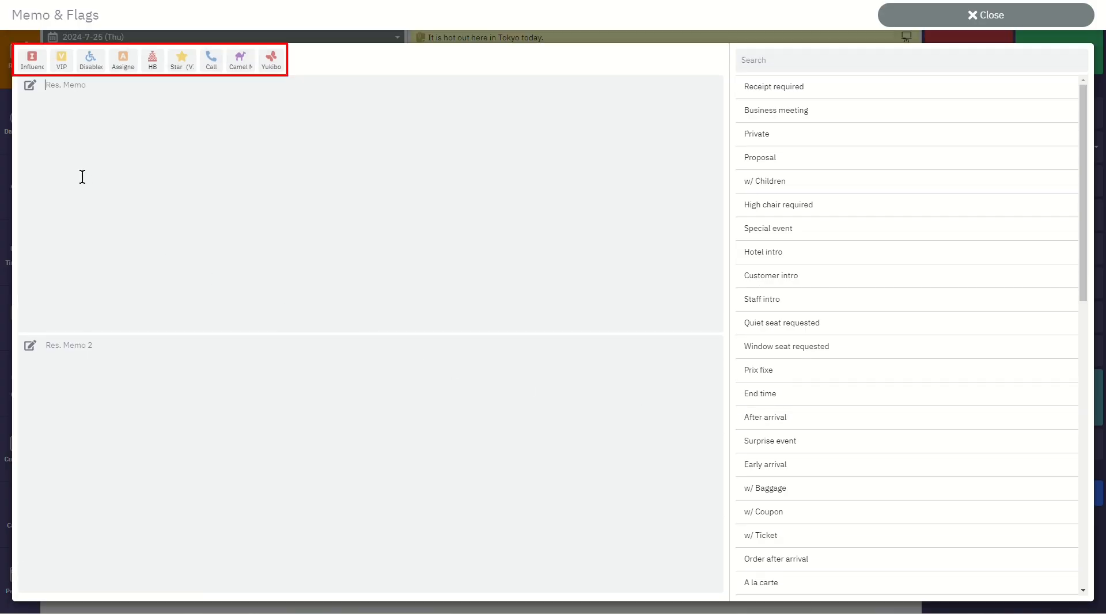
{"action": "left_click", "coordinate": [64, 64]}
{"action": "left_click", "coordinate": [156, 70]}
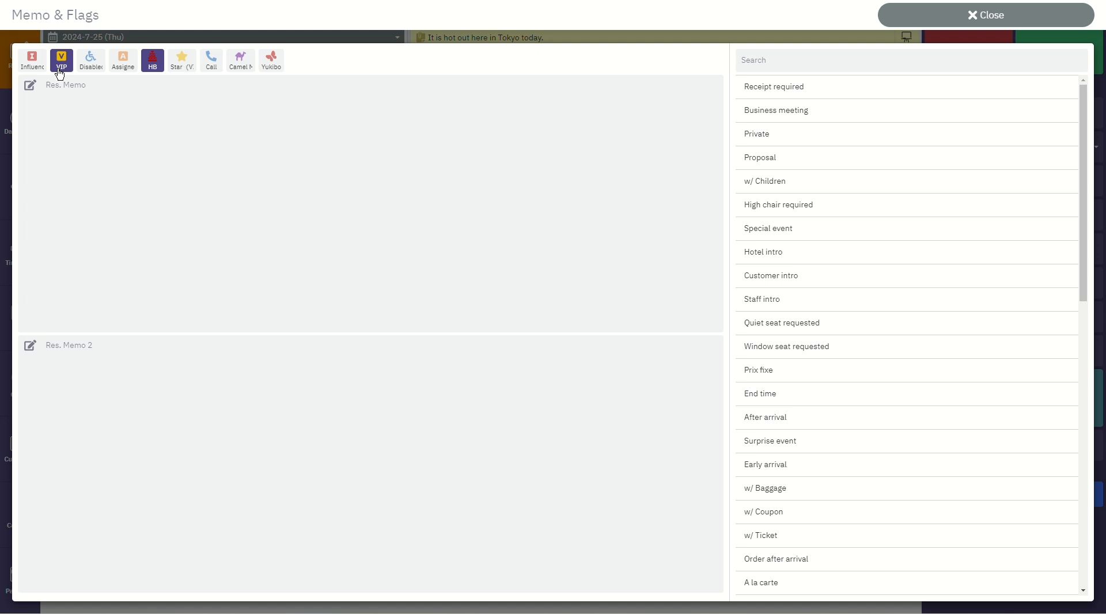
{"action": "left_click", "coordinate": [32, 60]}
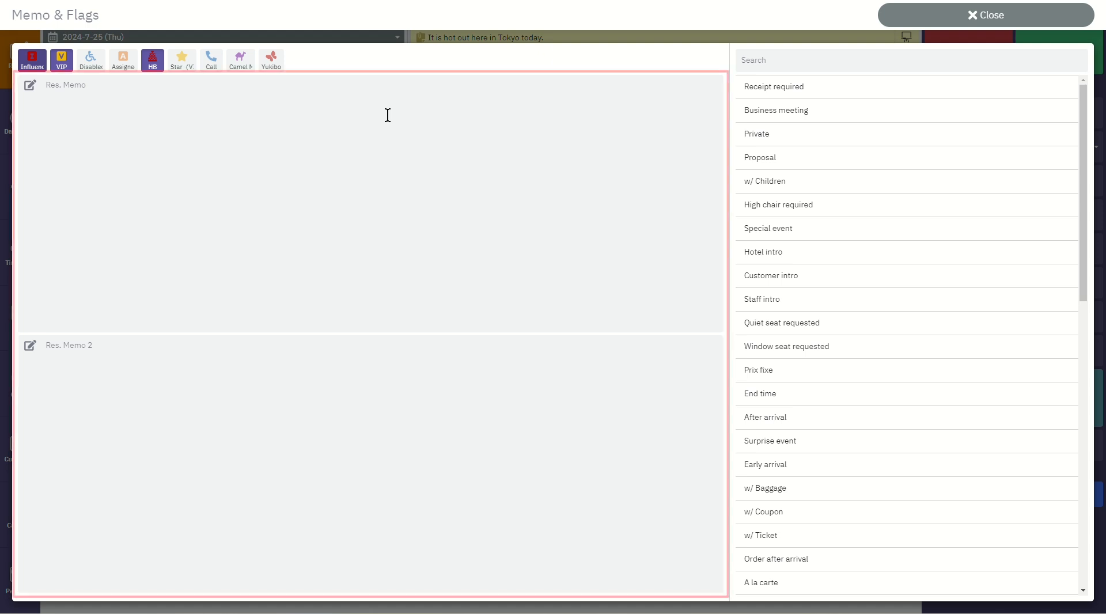
Step: Enter "Influencer, will want to take photos." as the first reservation memo
{"action": "left_click", "coordinate": [99, 87]}
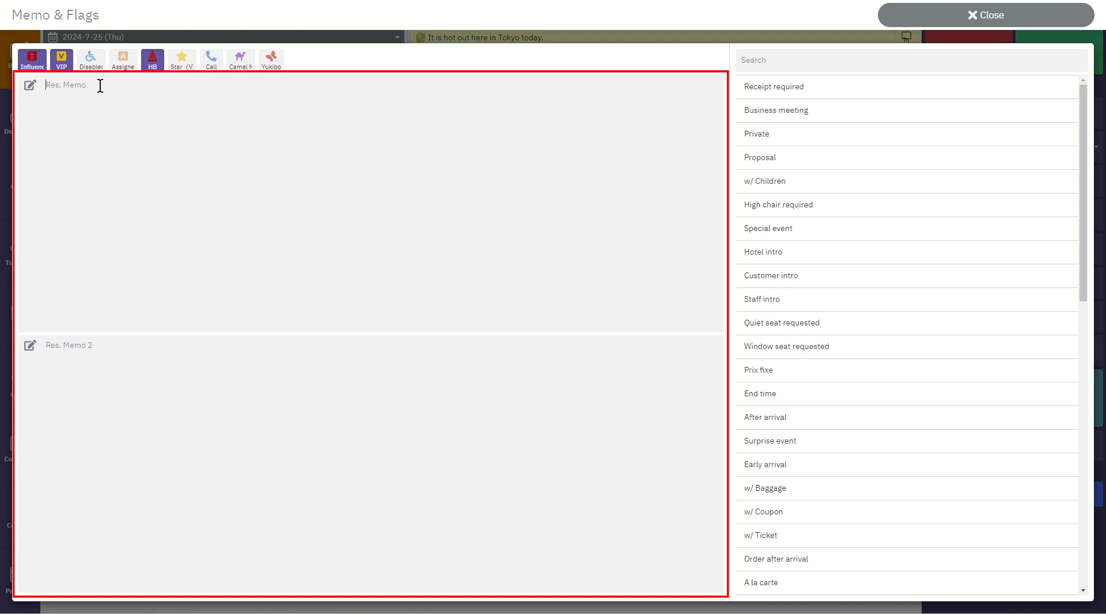
{"action": "type", "text": "Influencer, will want to take photos."}
Step: Fill the second reservation memo with the presets Receipt required, Private and Special event, and close the memo settings
{"action": "left_click", "coordinate": [170, 358]}
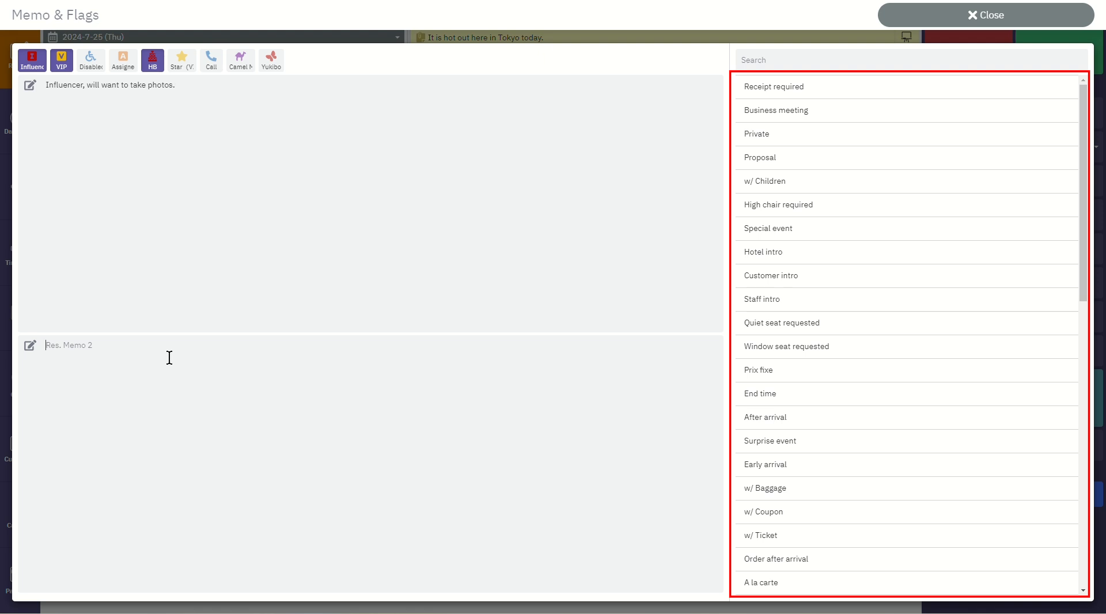
{"action": "left_click", "coordinate": [836, 98]}
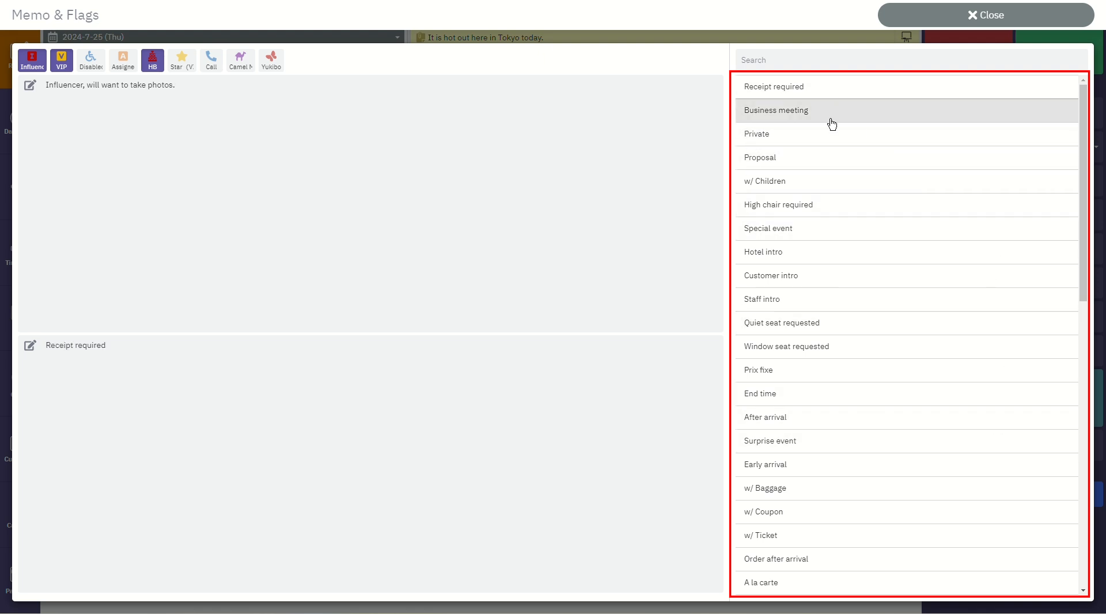
{"action": "left_click", "coordinate": [828, 141]}
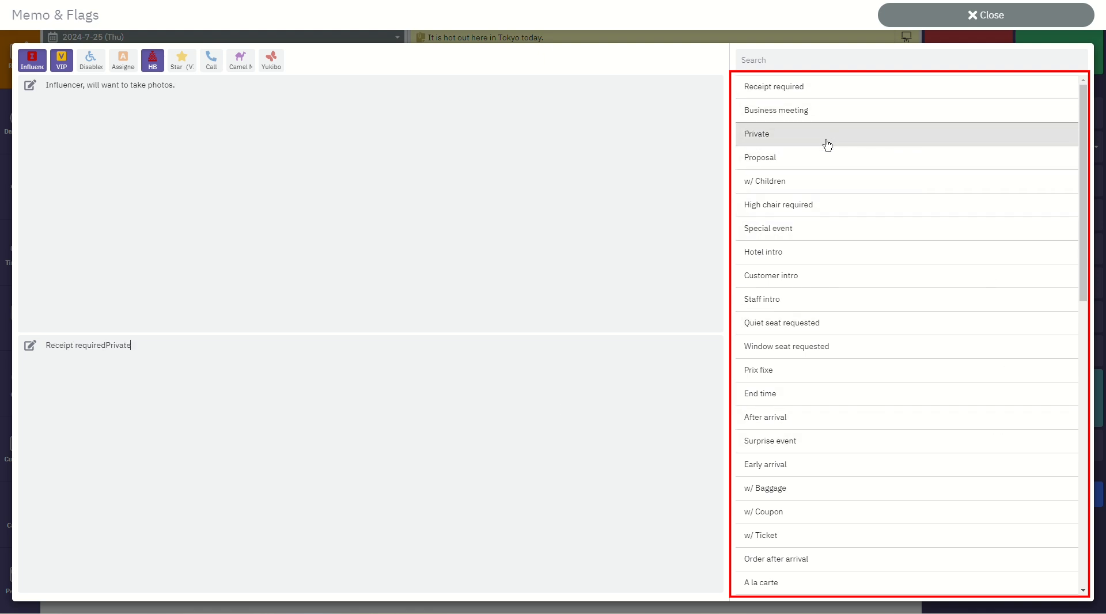
{"action": "left_click", "coordinate": [834, 228]}
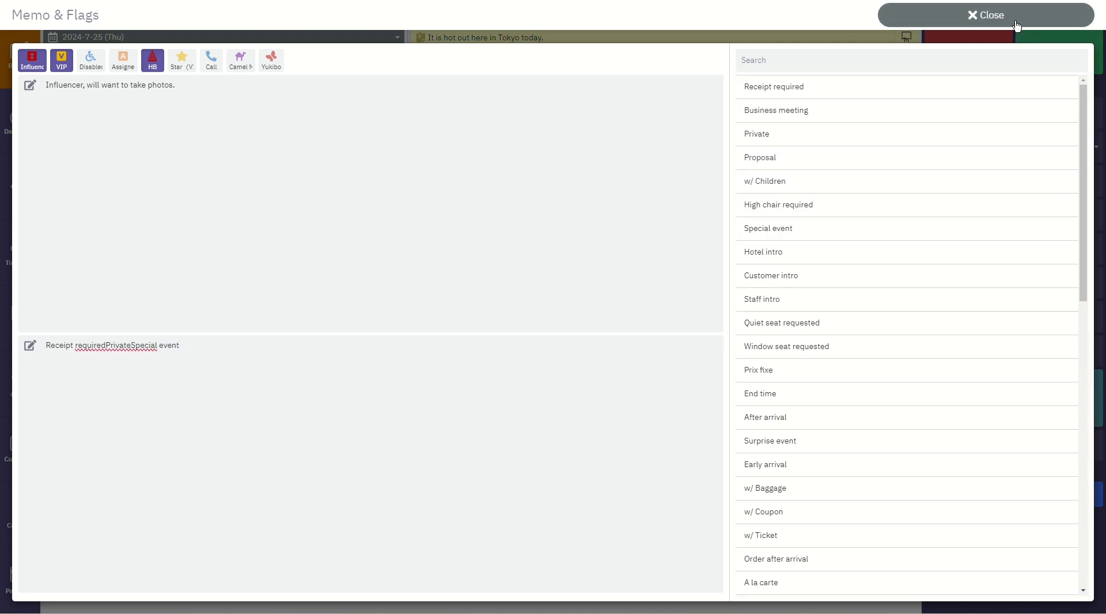
{"action": "left_click", "coordinate": [986, 15]}
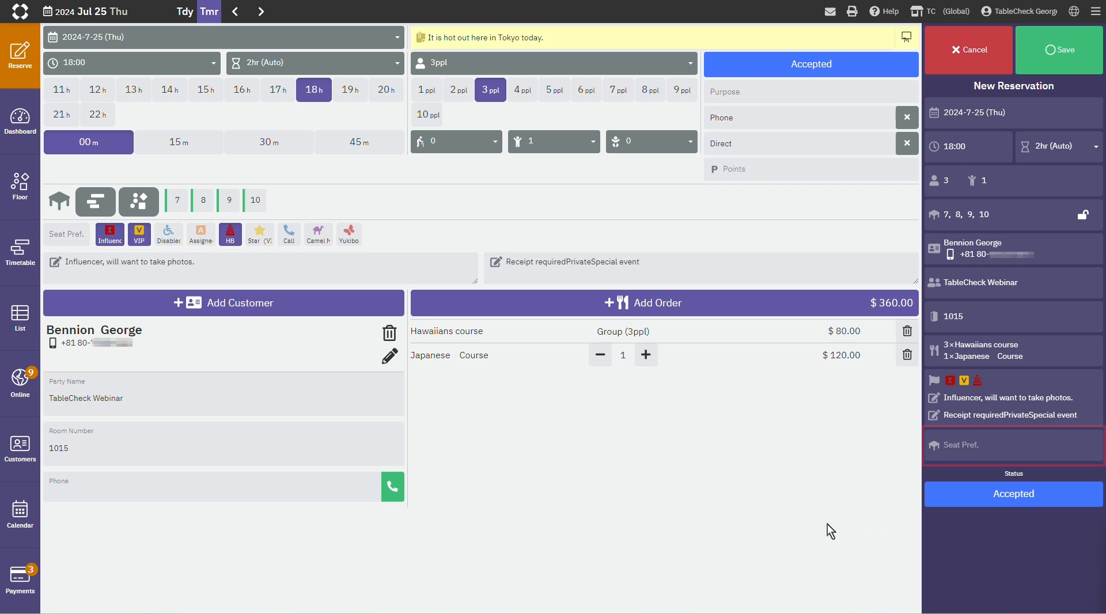
Step: Set the reservation's seat preference to Table and apply the active promo code TCWEBINAR
{"action": "left_click", "coordinate": [1057, 452]}
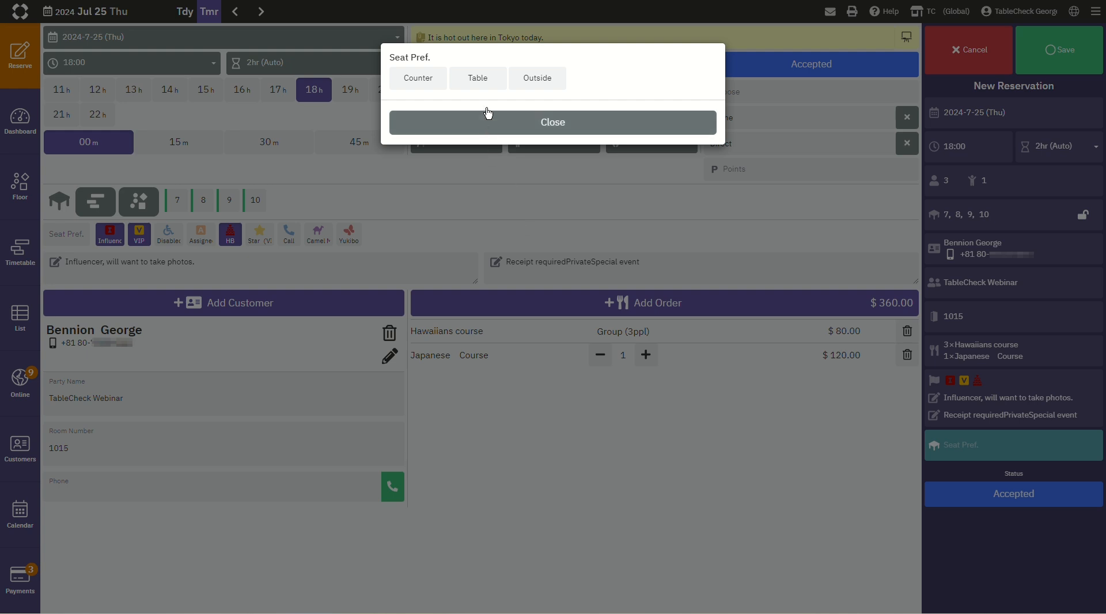
{"action": "left_click", "coordinate": [488, 88]}
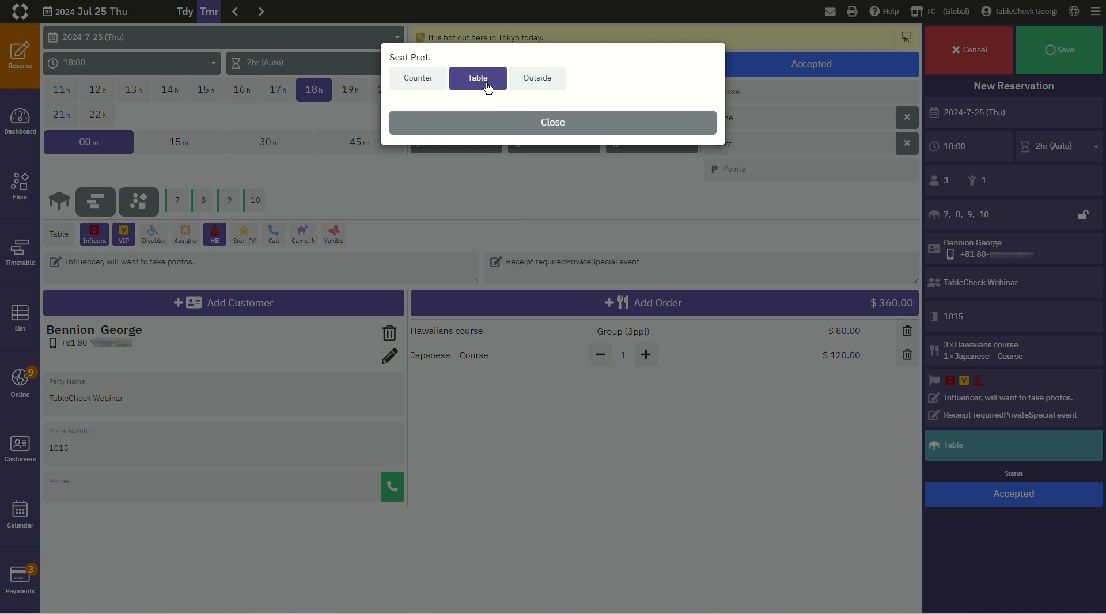
{"action": "left_click", "coordinate": [527, 124]}
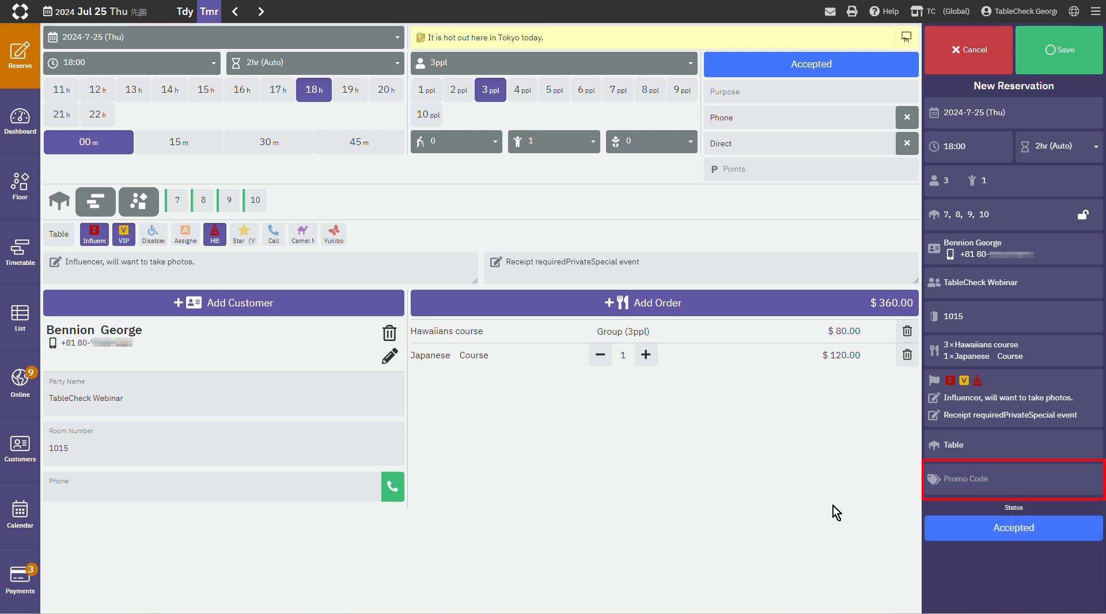
{"action": "left_click", "coordinate": [1011, 488]}
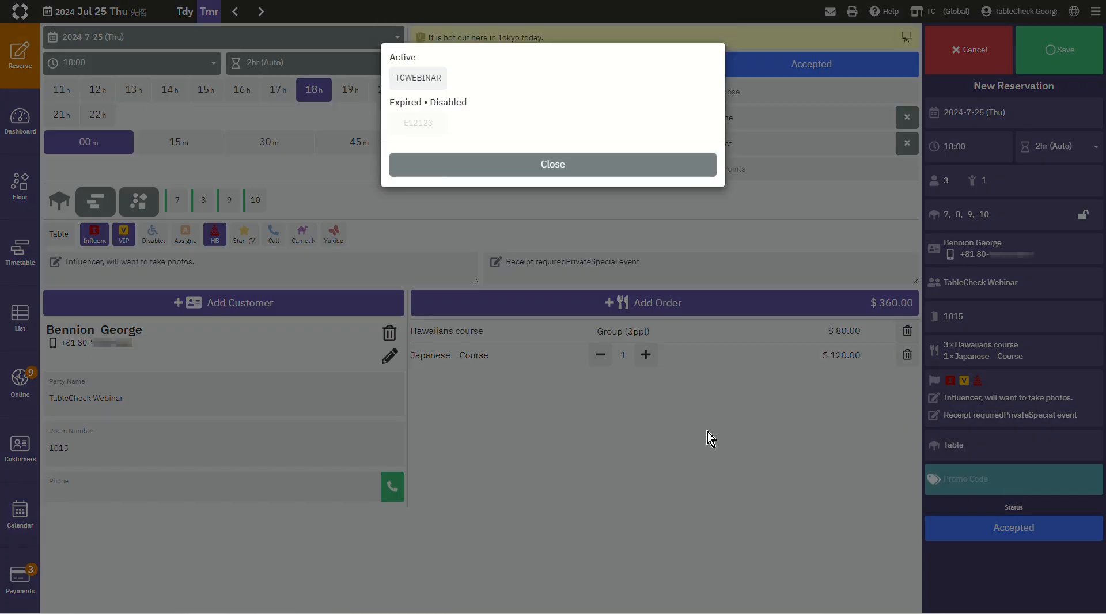
{"action": "left_click", "coordinate": [411, 84]}
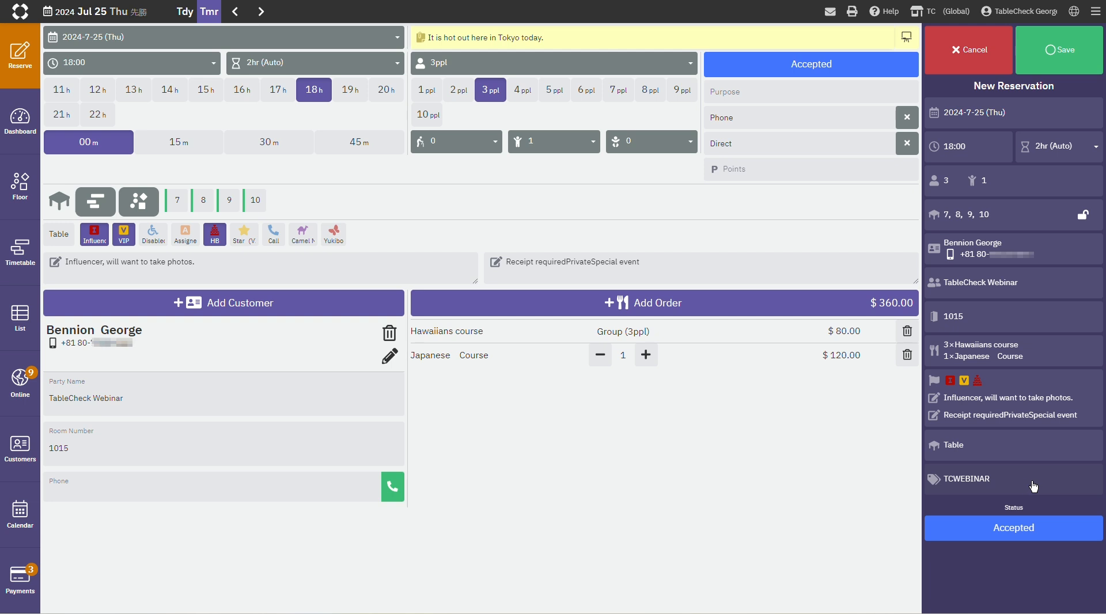
Step: Review the available reservation statuses and close the list without choosing another one
{"action": "left_click", "coordinate": [1071, 531]}
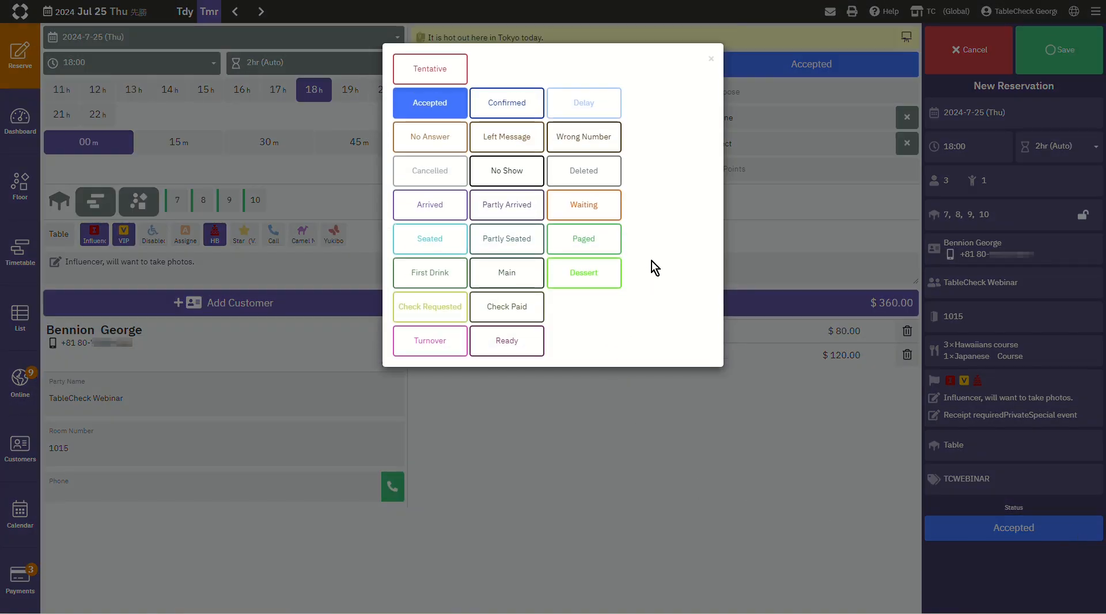
{"action": "left_click", "coordinate": [712, 63]}
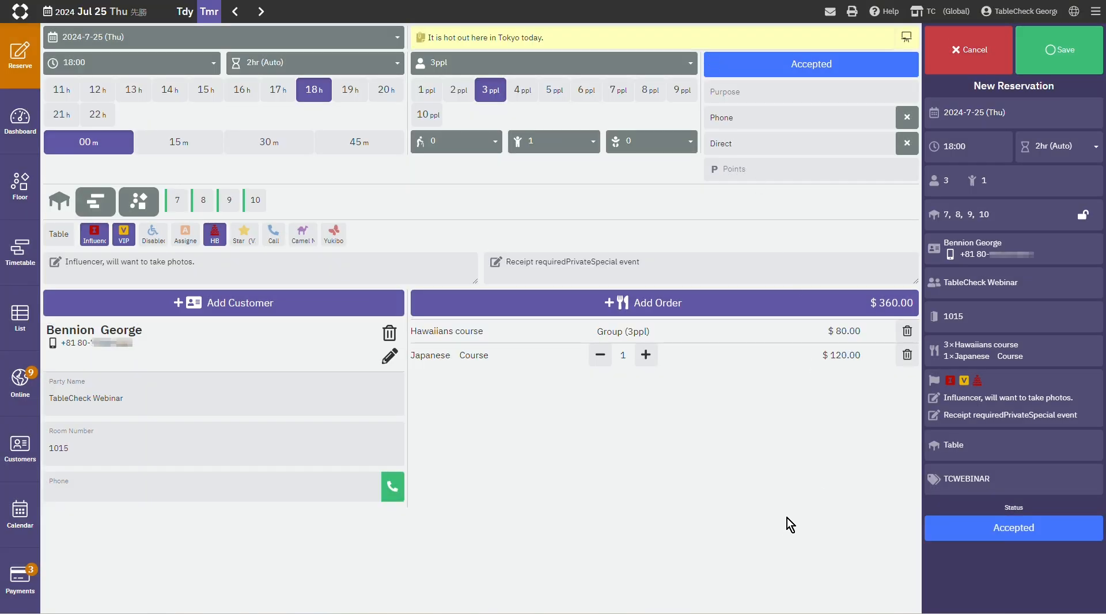
Step: Save the reservation with the signed-in staff member as creator and send the reservation info SMS to the customer's phone
{"action": "left_click", "coordinate": [1083, 62]}
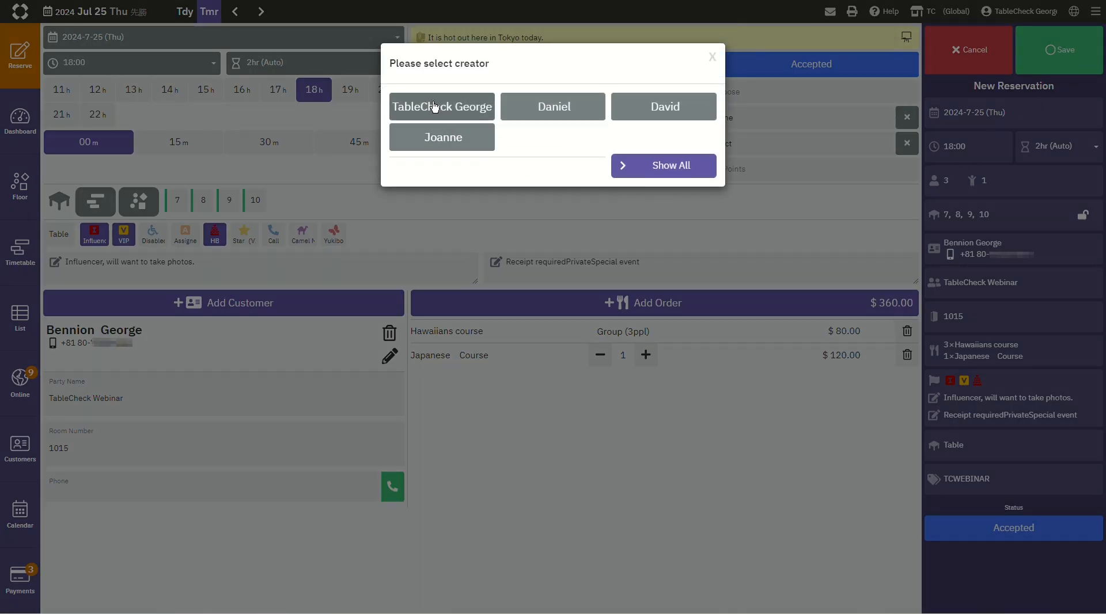
{"action": "left_click", "coordinate": [464, 108]}
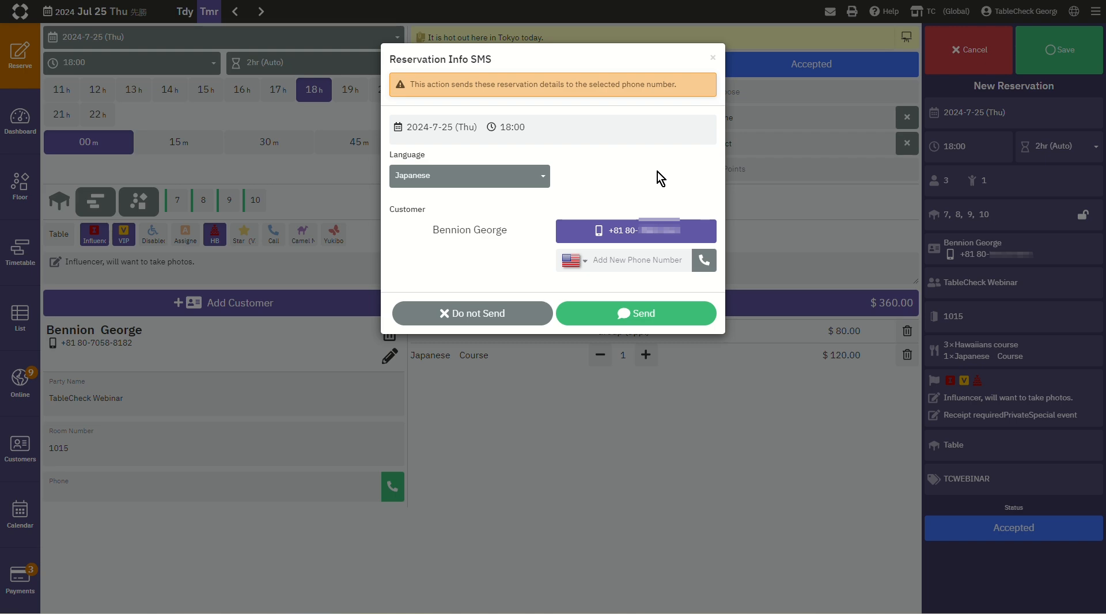
{"action": "left_click", "coordinate": [686, 326]}
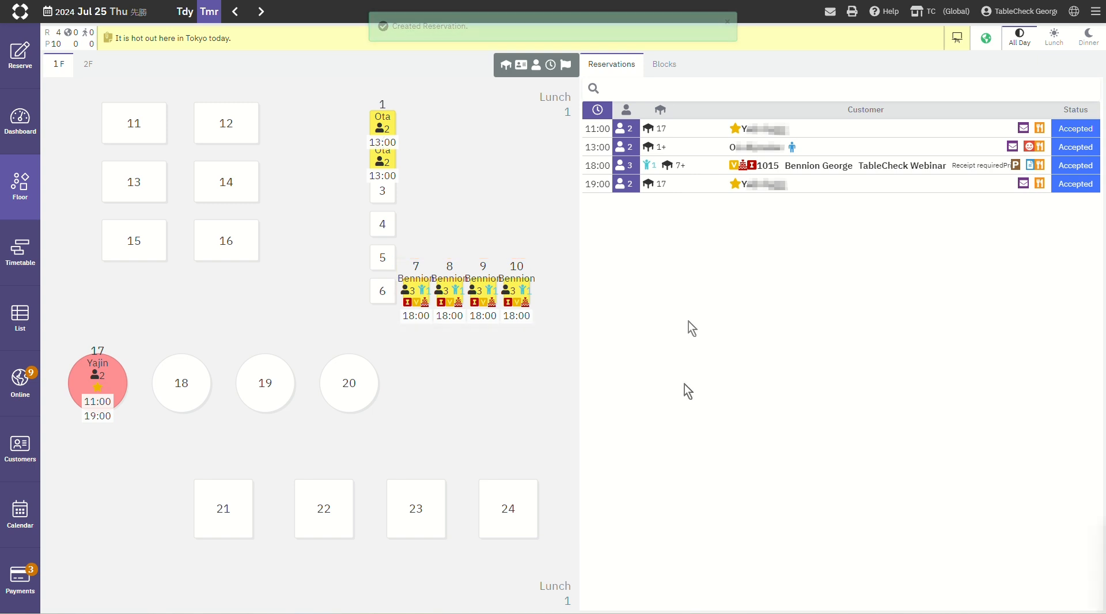
Step: Select table 10 on today's floor plan, check the Dinner view and return to All Day
{"action": "left_click", "coordinate": [183, 17]}
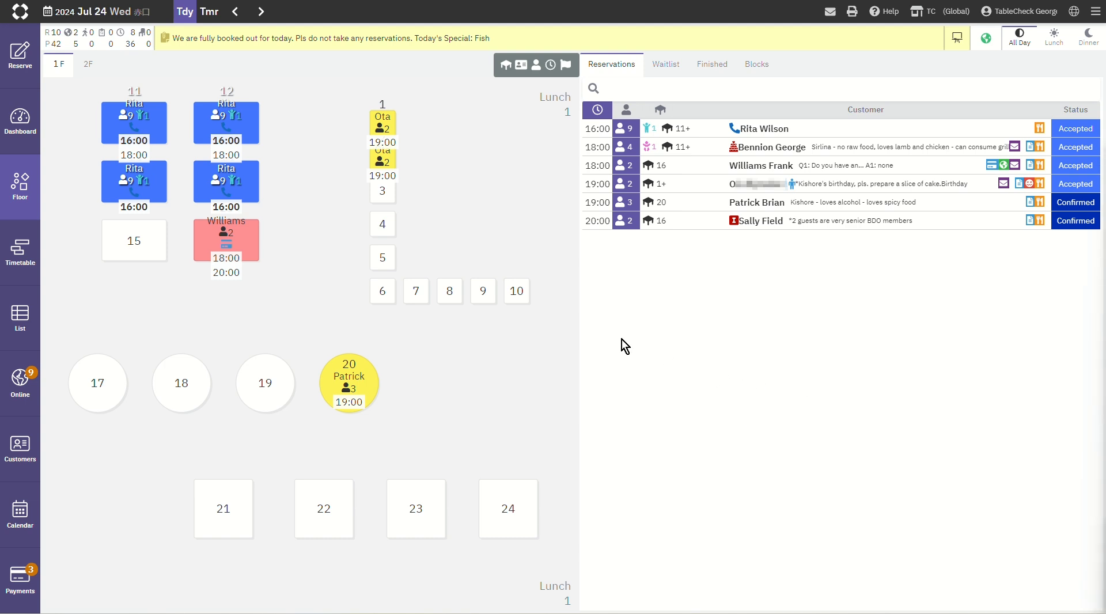
{"action": "left_click", "coordinate": [518, 295]}
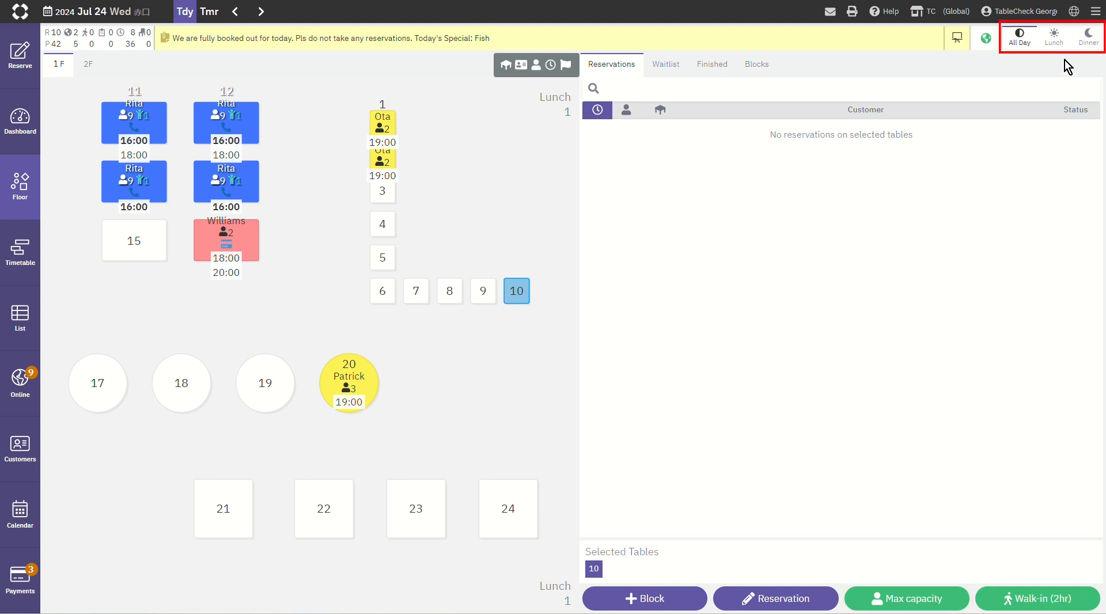
{"action": "left_click", "coordinate": [1084, 41]}
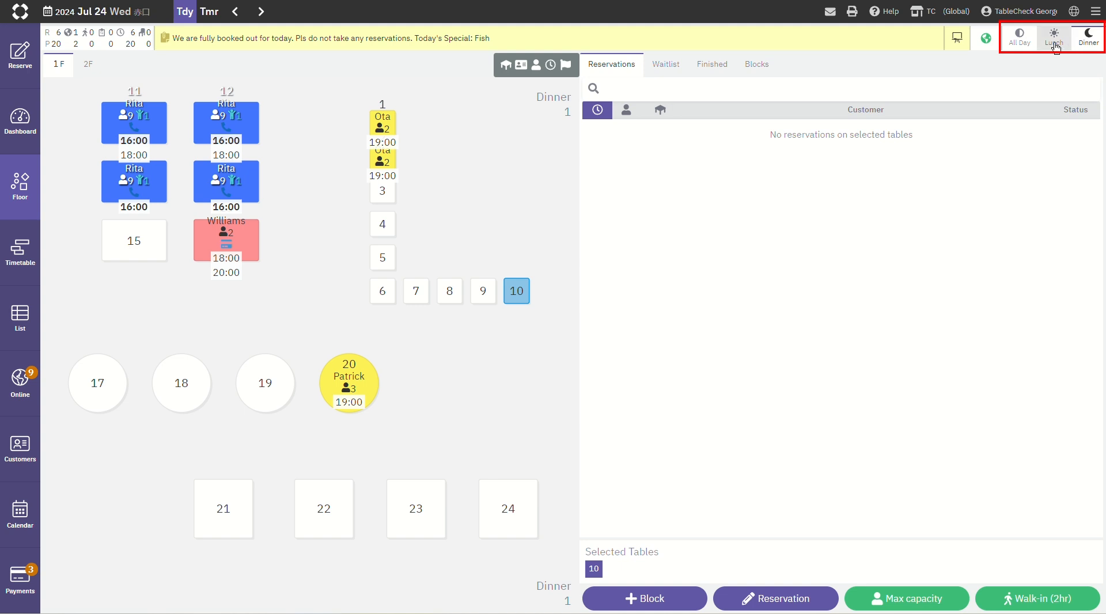
{"action": "left_click", "coordinate": [1021, 39]}
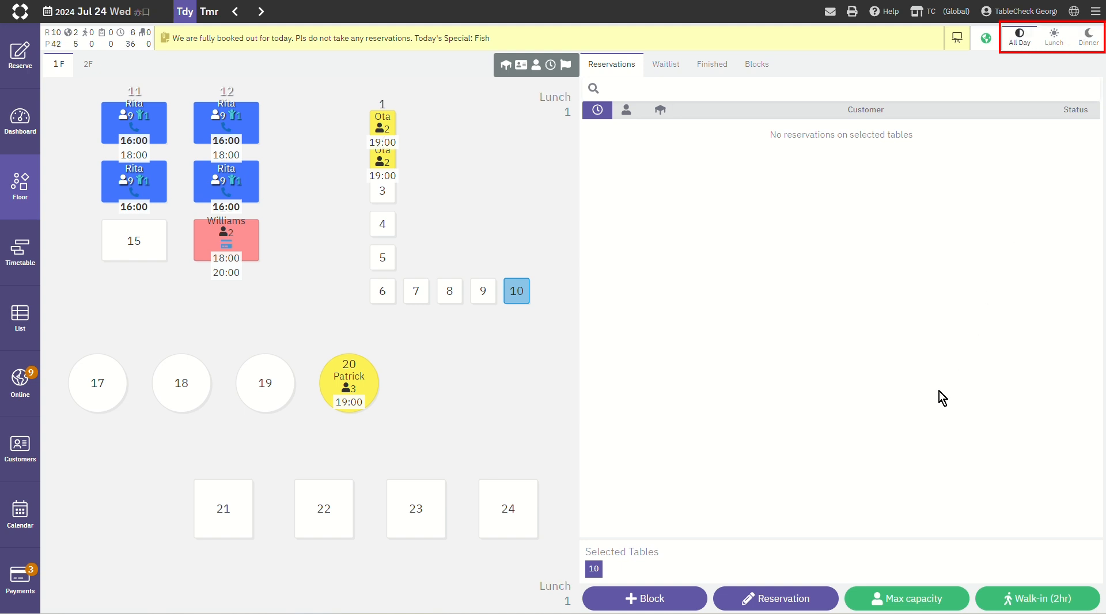
Step: Set the party size to 3 adults and start a 2-hour walk-in at table 10
{"action": "left_click", "coordinate": [919, 603]}
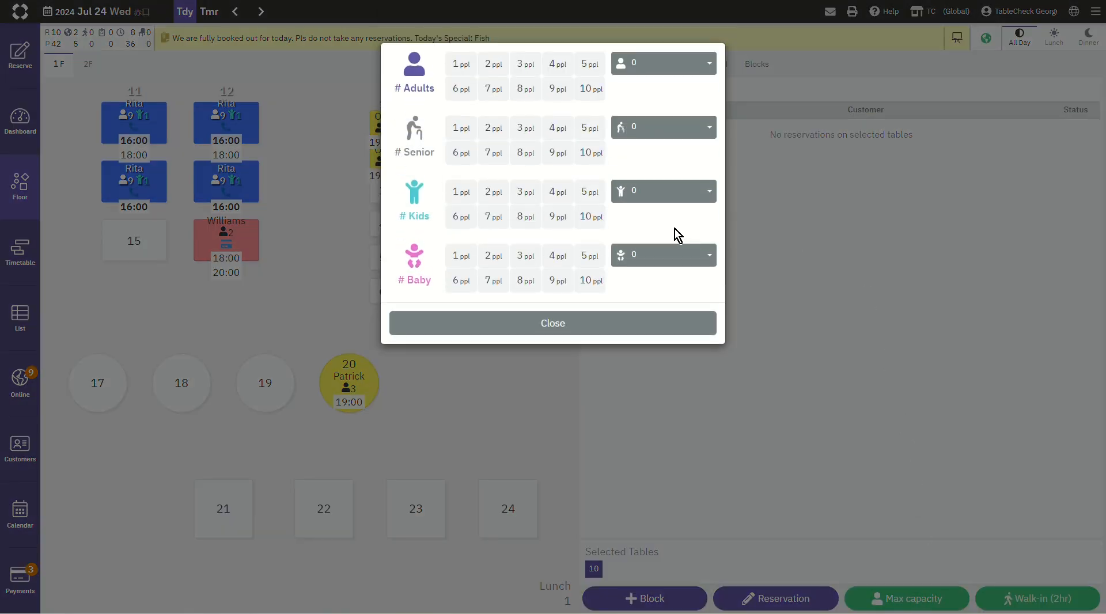
{"action": "left_click", "coordinate": [526, 64]}
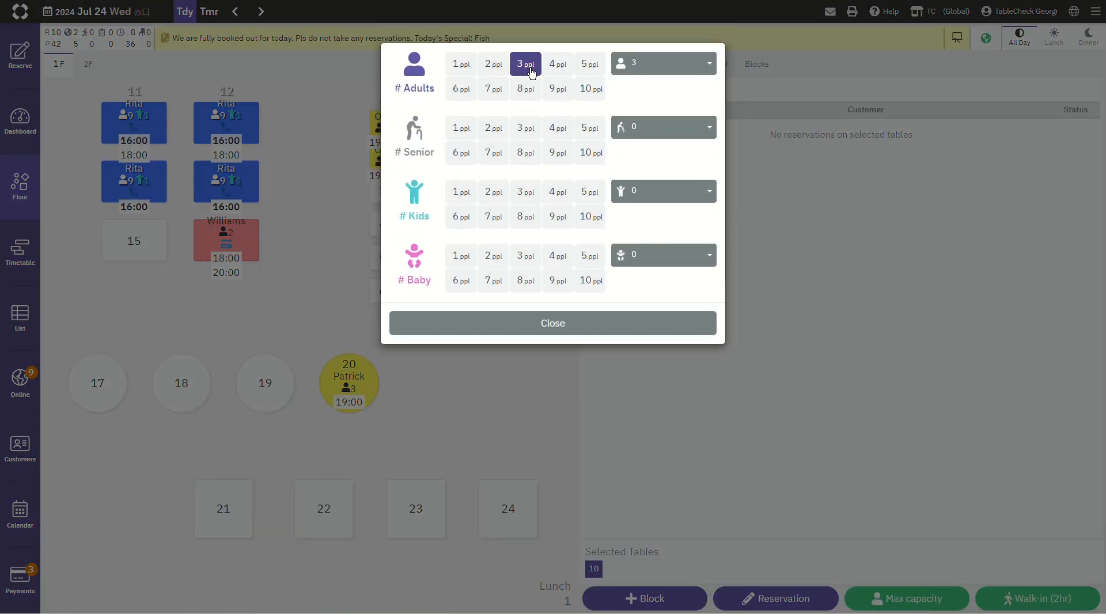
{"action": "left_click", "coordinate": [557, 323]}
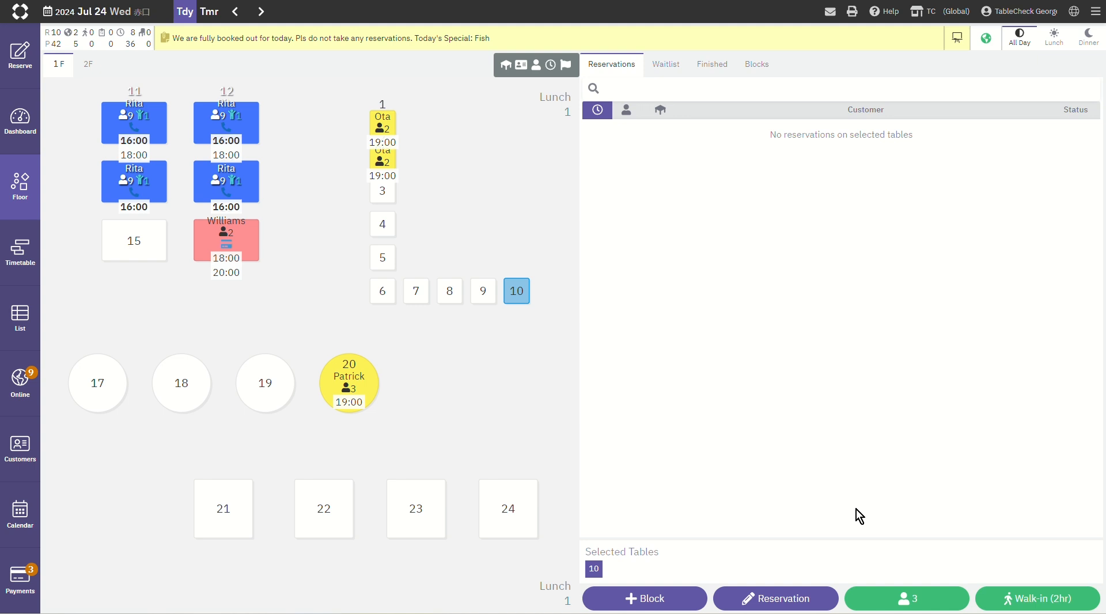
{"action": "left_click", "coordinate": [1022, 601]}
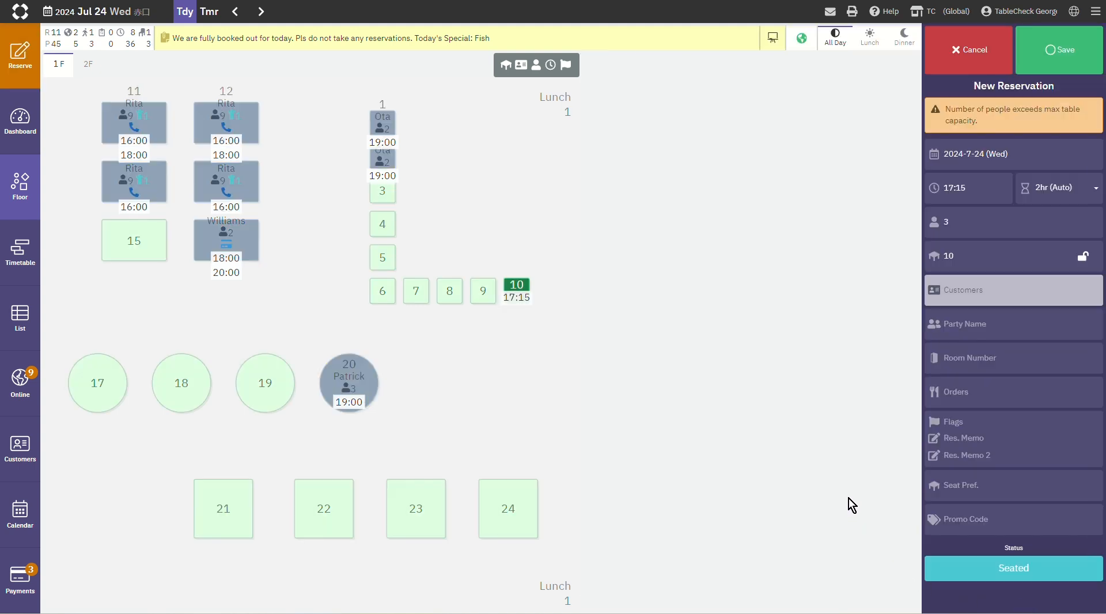
Step: Search customers by last name "tablecheck" and first name "webi", and add the first TableCheck Webinar entry to the walk-in
{"action": "left_click", "coordinate": [972, 310]}
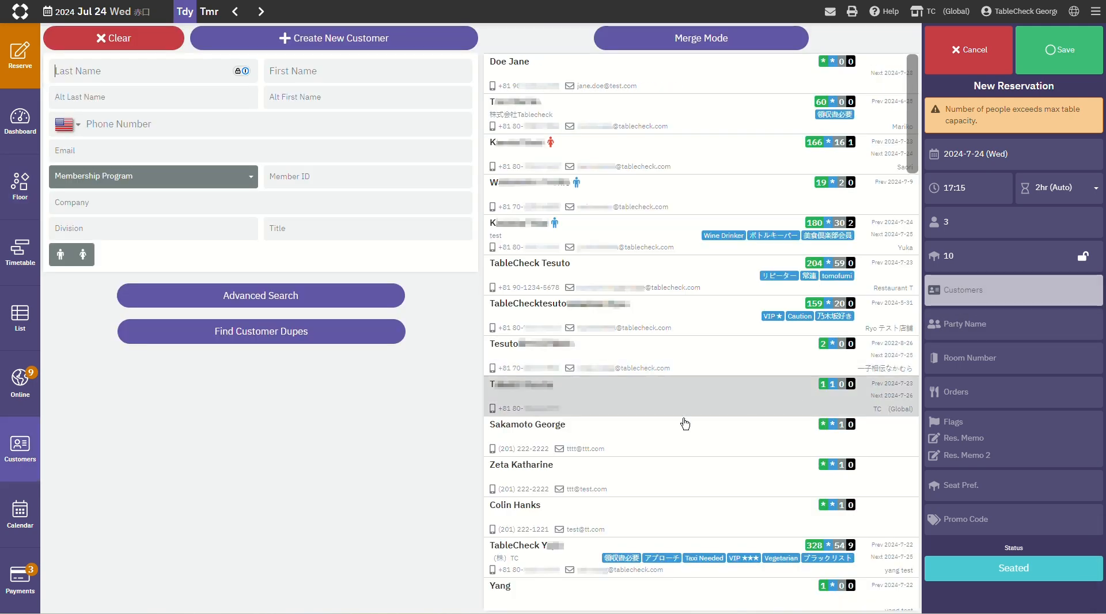
{"action": "type", "text": "tablecheck"}
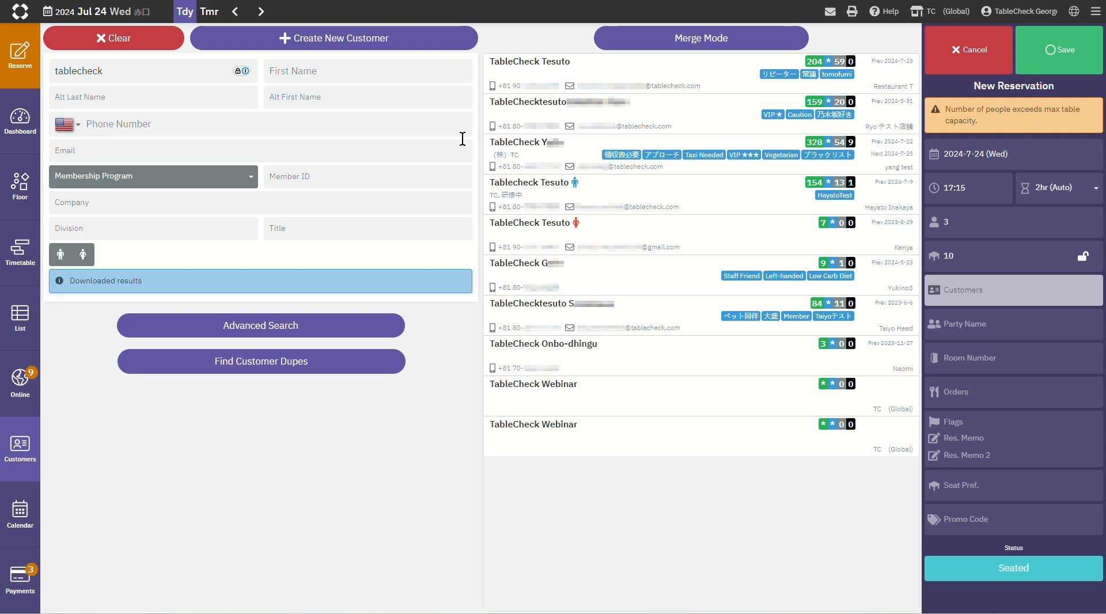
{"action": "left_click", "coordinate": [407, 70]}
{"action": "type", "text": "webi"}
{"action": "left_click", "coordinate": [638, 68]}
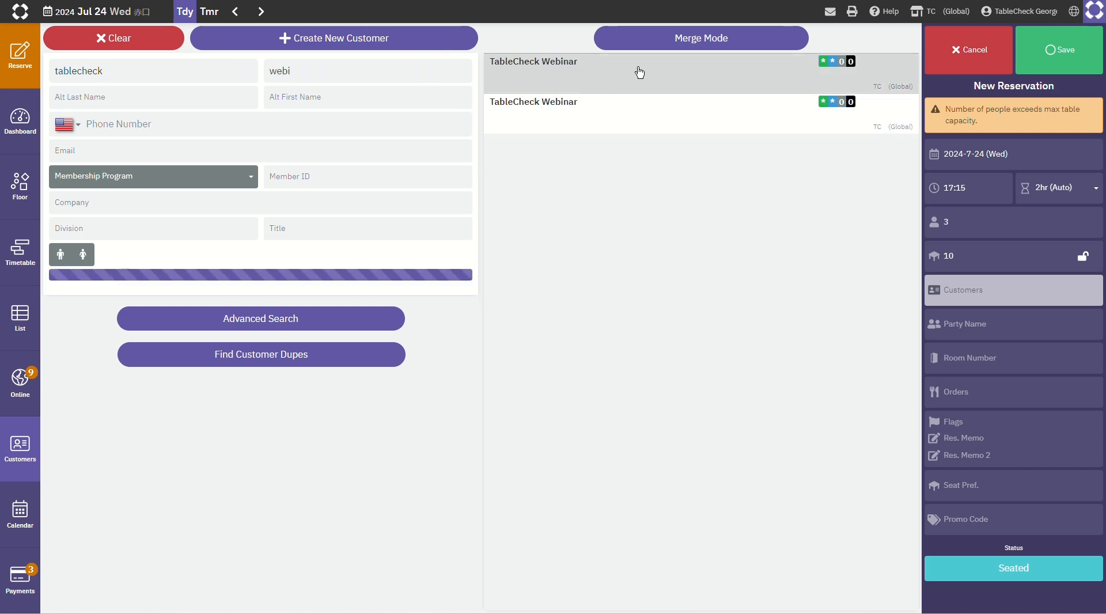
{"action": "left_click", "coordinate": [766, 45]}
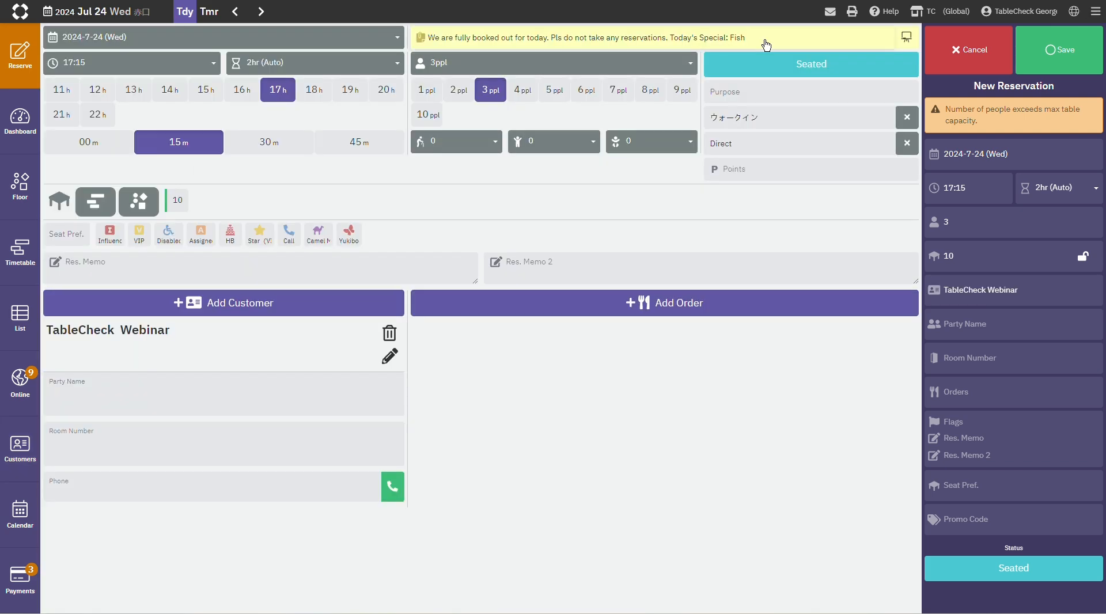
Step: Save the walk-in at table 10 with the signed-in staff member as creator
{"action": "left_click", "coordinate": [1078, 54]}
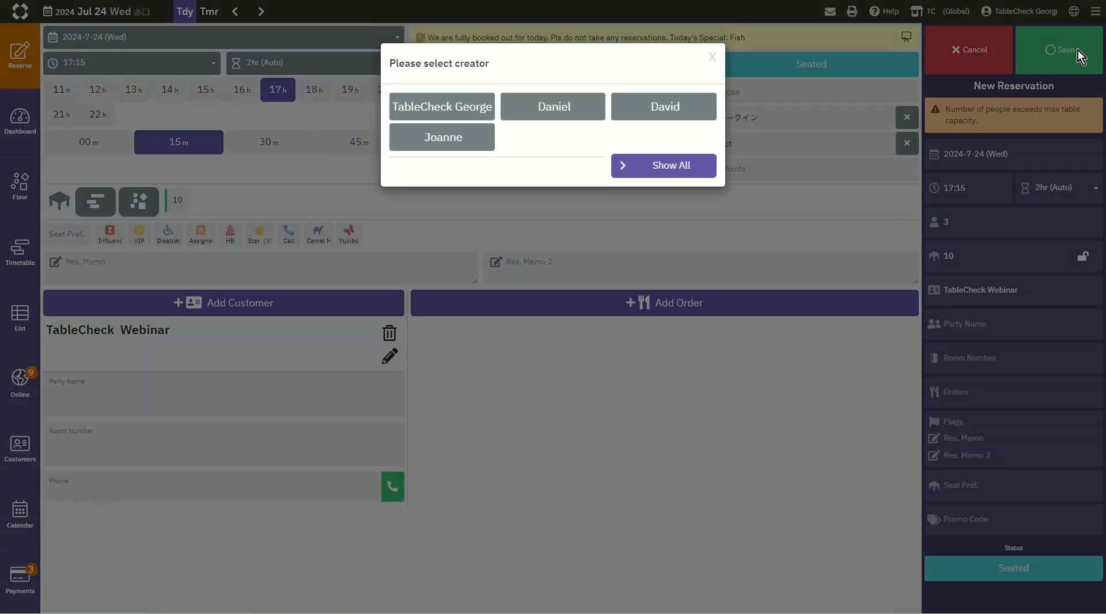
{"action": "left_click", "coordinate": [485, 107]}
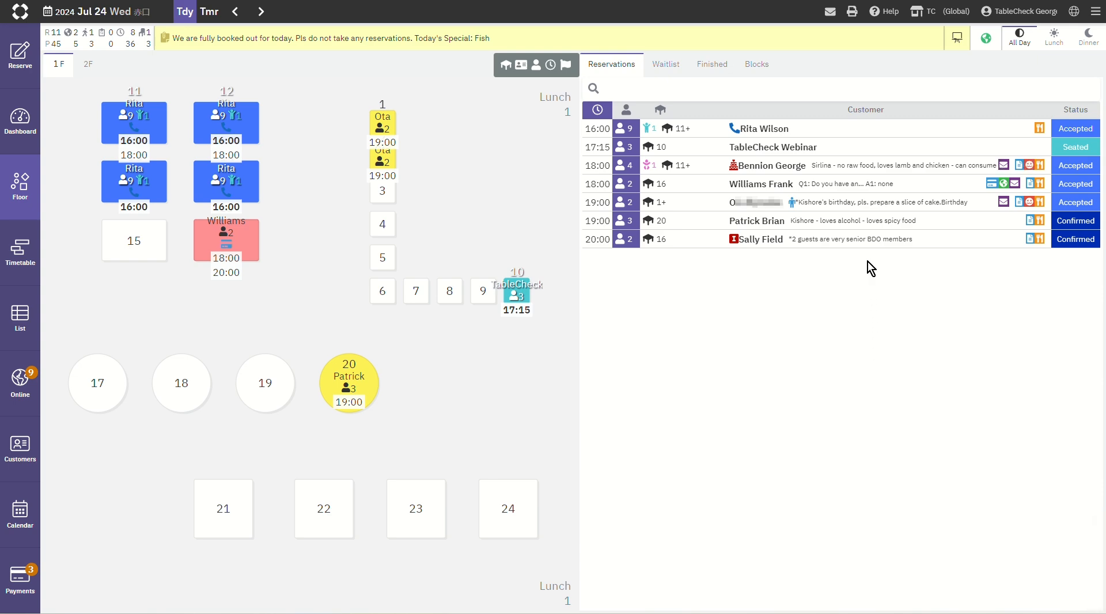
Step: Open today's 18:00 reservation and review its customer record, including the customer memo, images and audit trail
{"action": "left_click", "coordinate": [871, 164]}
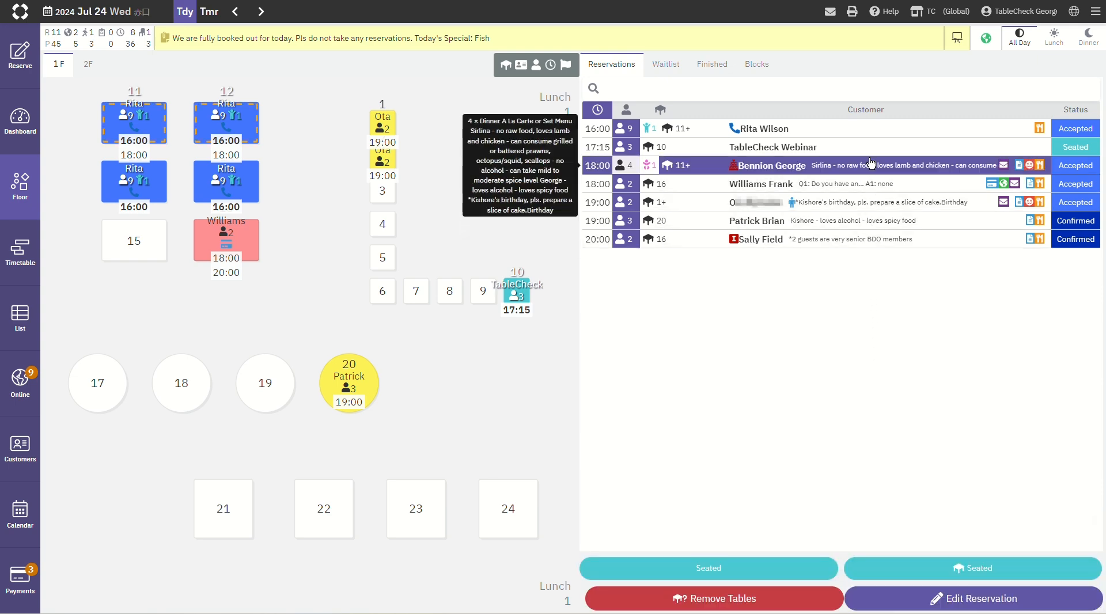
{"action": "left_click", "coordinate": [870, 164]}
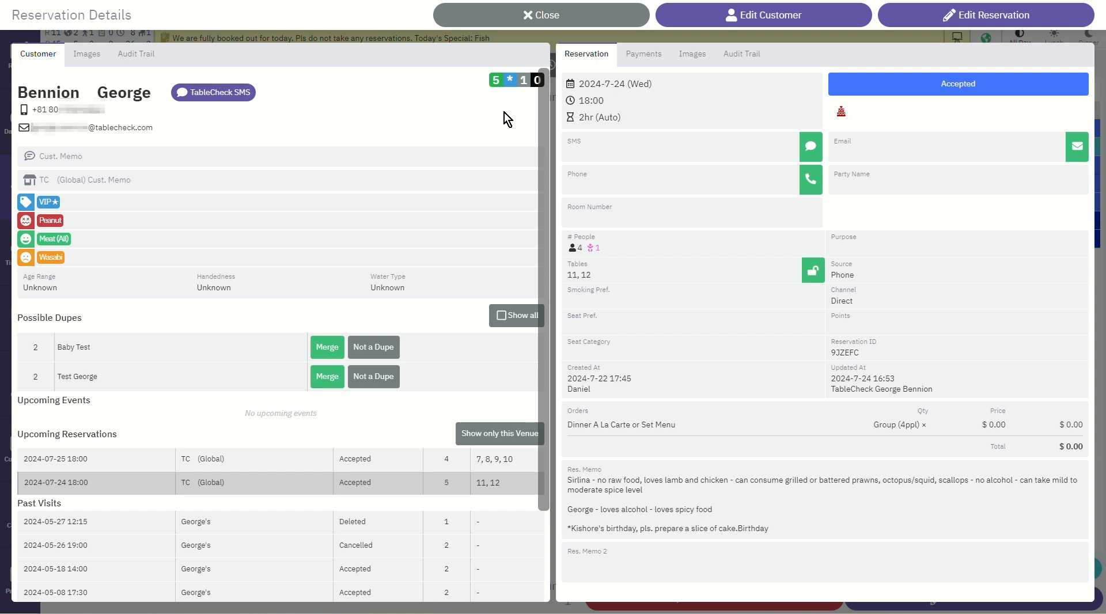
{"action": "left_click", "coordinate": [756, 17]}
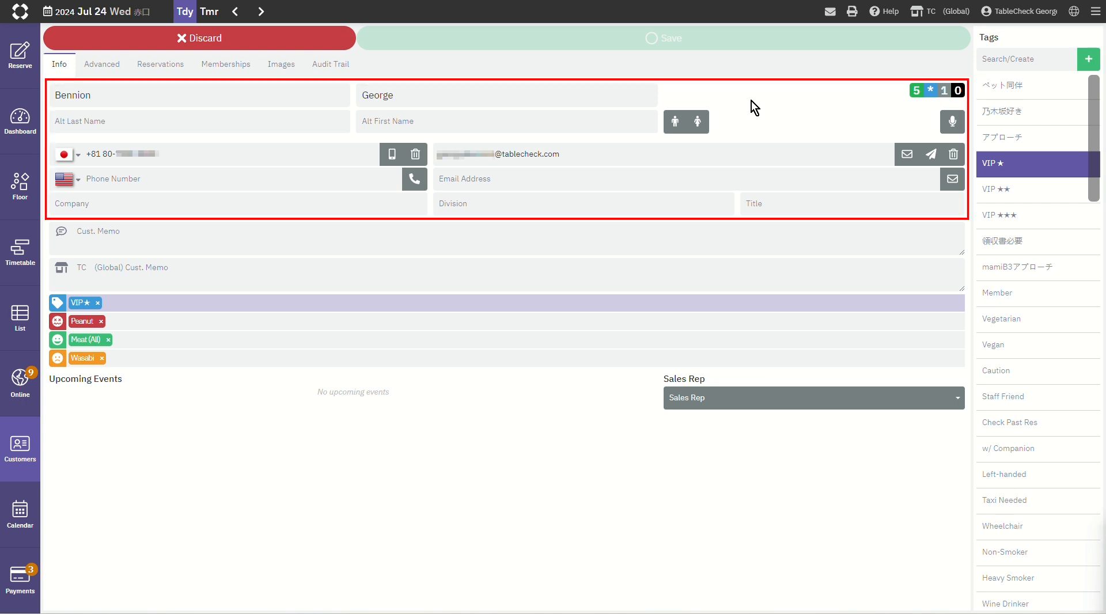
{"action": "left_click", "coordinate": [758, 231]}
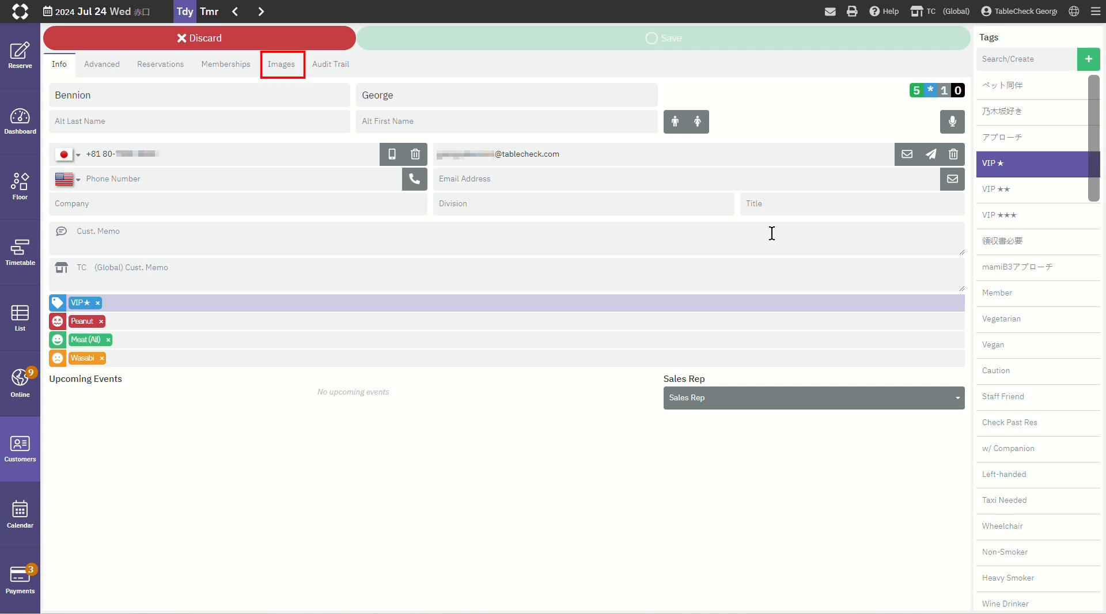
{"action": "left_click", "coordinate": [288, 69]}
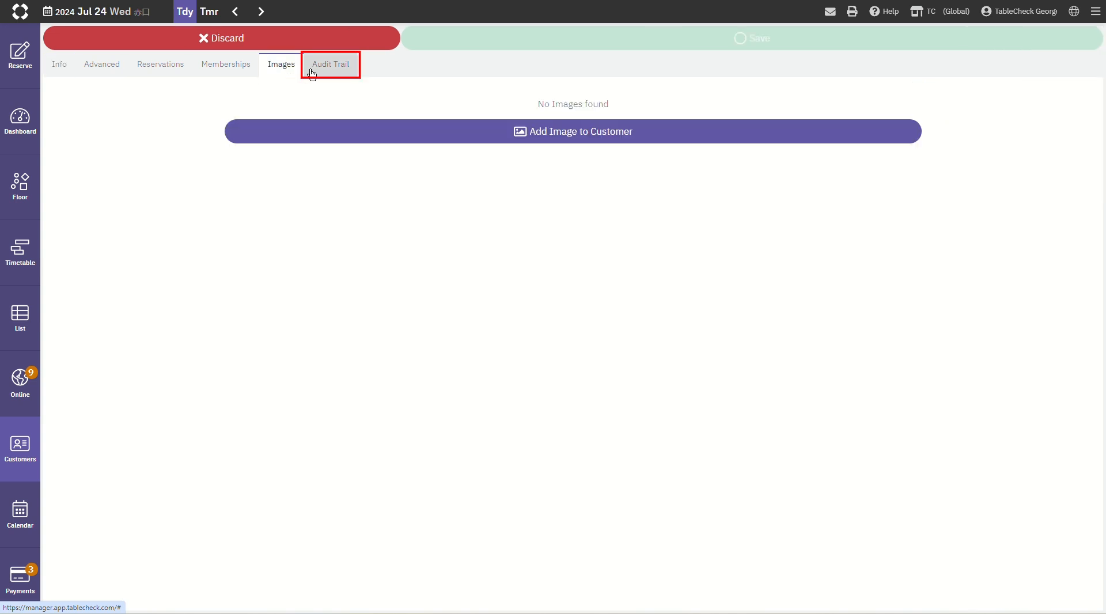
{"action": "left_click", "coordinate": [331, 70]}
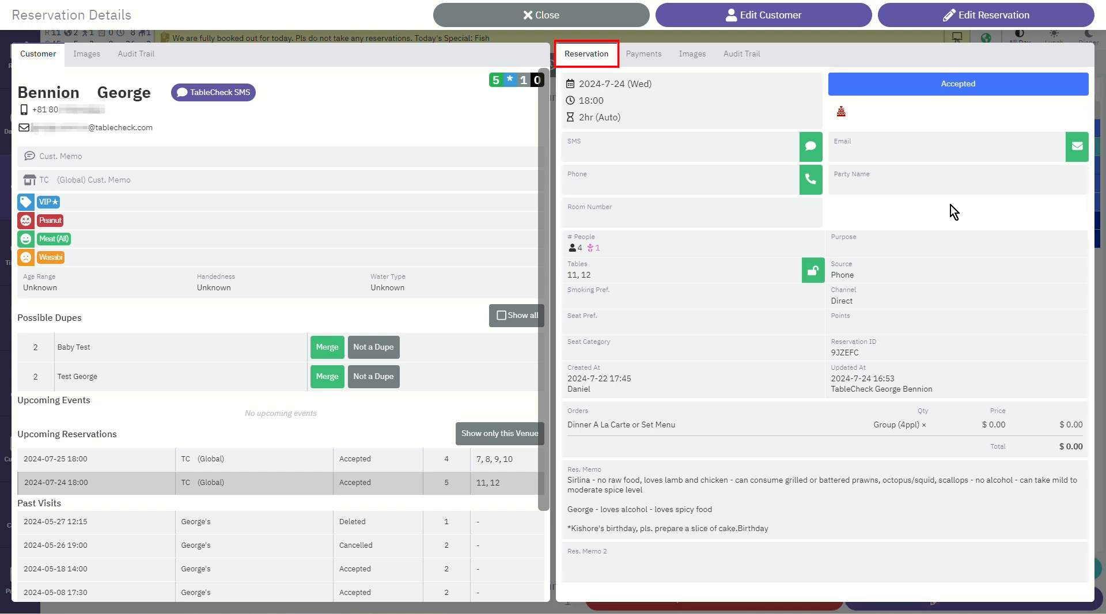
Step: Review the payments, images and audit trail of today's 18:00 reservation
{"action": "left_click", "coordinate": [649, 58]}
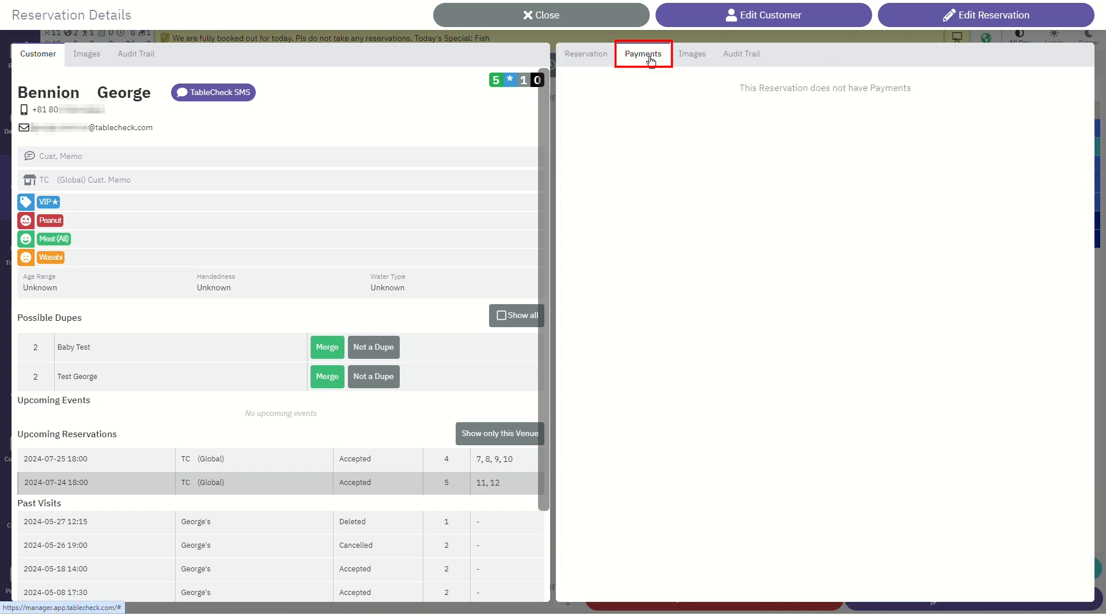
{"action": "left_click", "coordinate": [699, 63]}
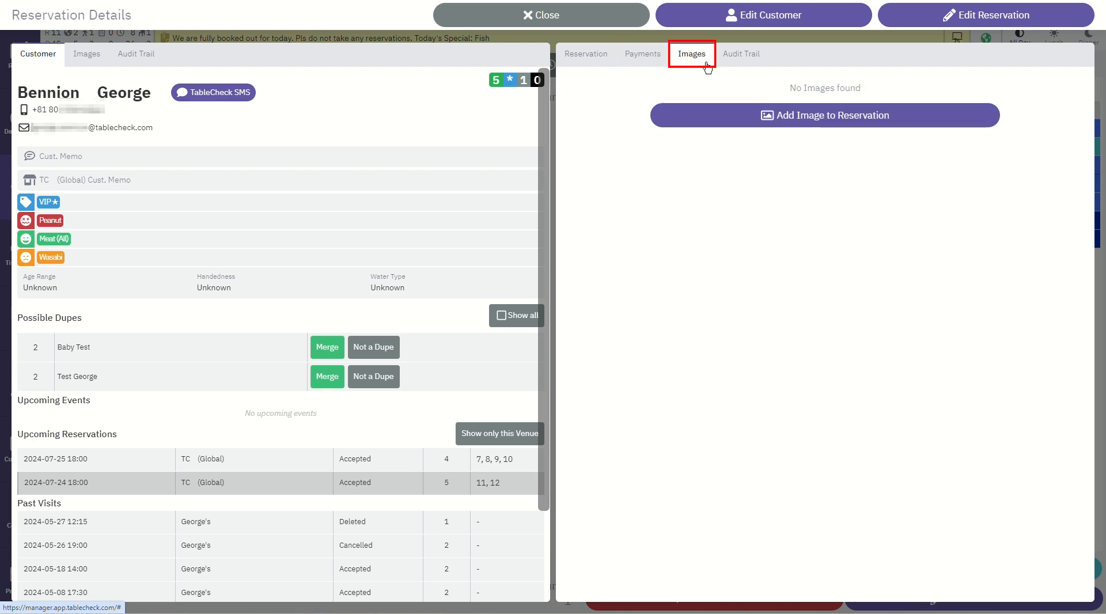
{"action": "left_click", "coordinate": [752, 68]}
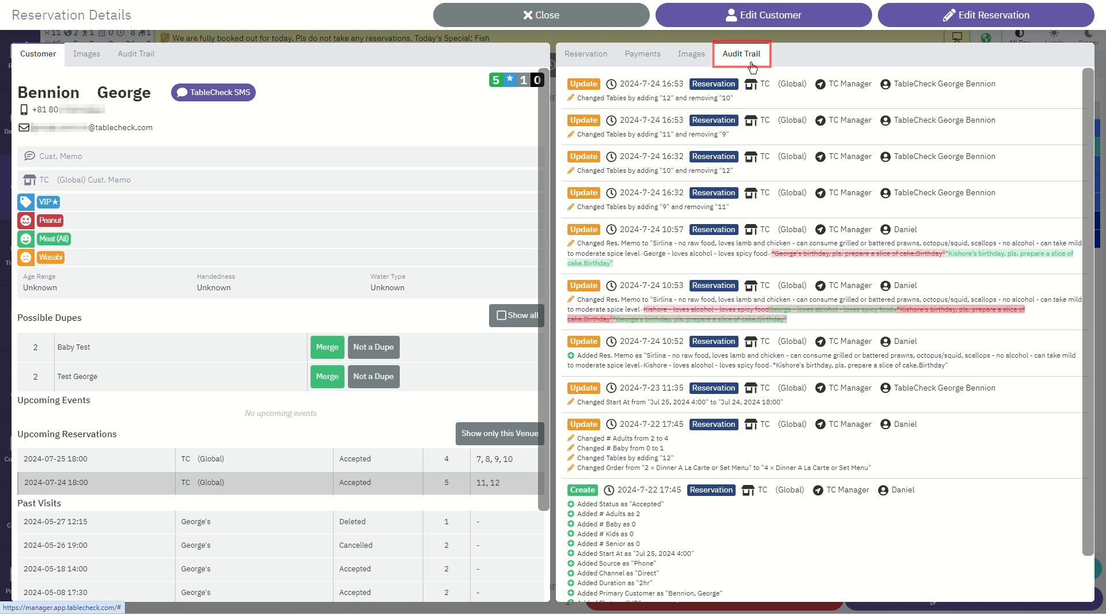
Step: Add the photo of two wine glasses to the 18:00 reservation and close its details
{"action": "left_click", "coordinate": [688, 63]}
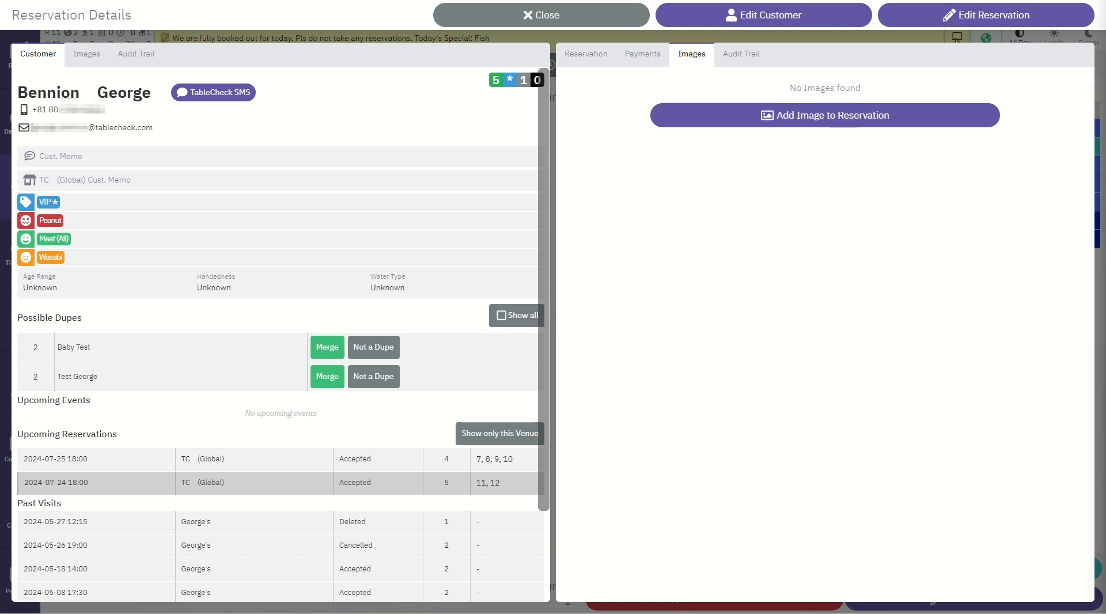
{"action": "left_click", "coordinate": [835, 116]}
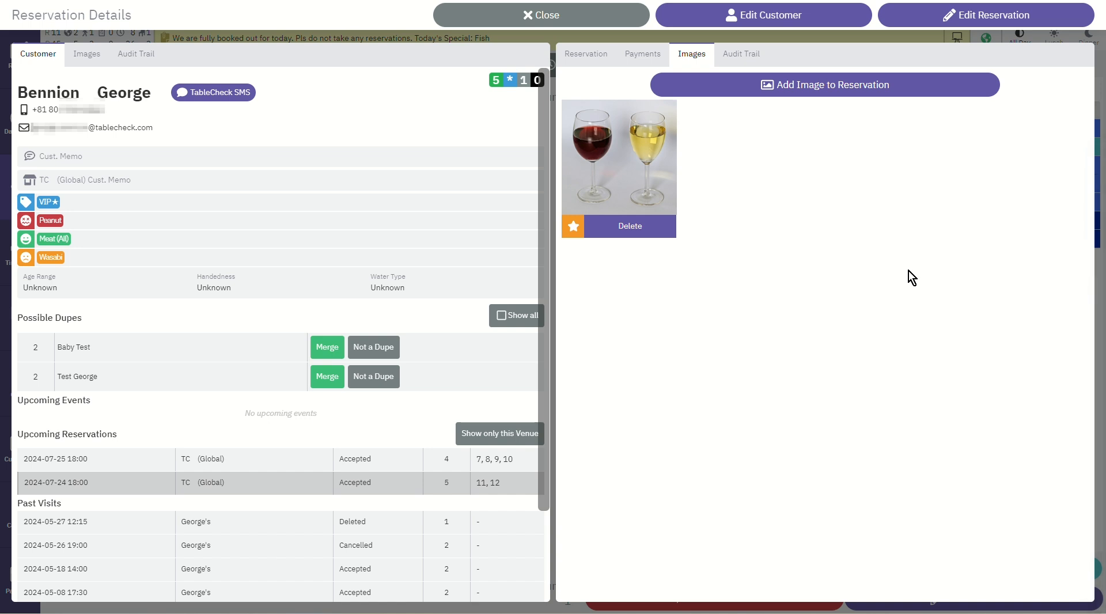
{"action": "left_click", "coordinate": [535, 13]}
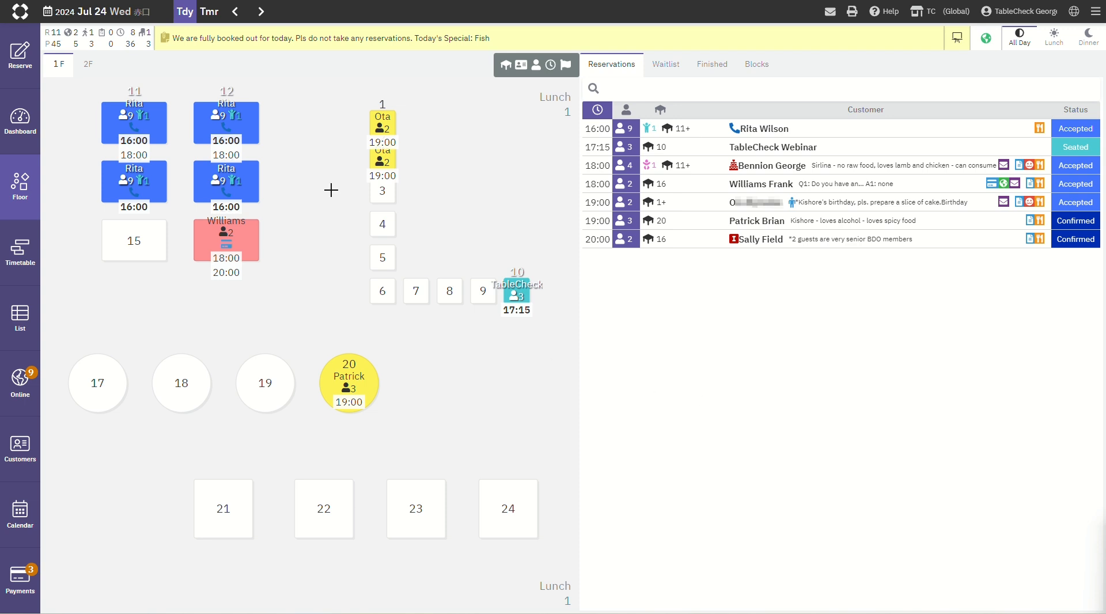
Step: Open tomorrow's 18:00 TableCheck Webinar reservation for editing and set its start time to 18:30
{"action": "left_click", "coordinate": [209, 12]}
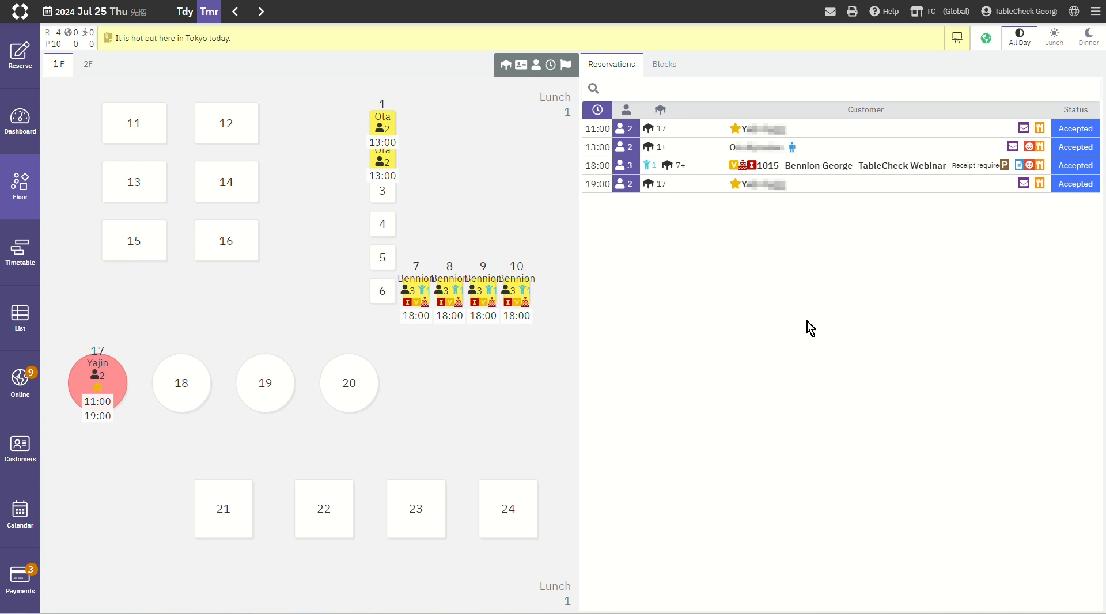
{"action": "left_click", "coordinate": [864, 167]}
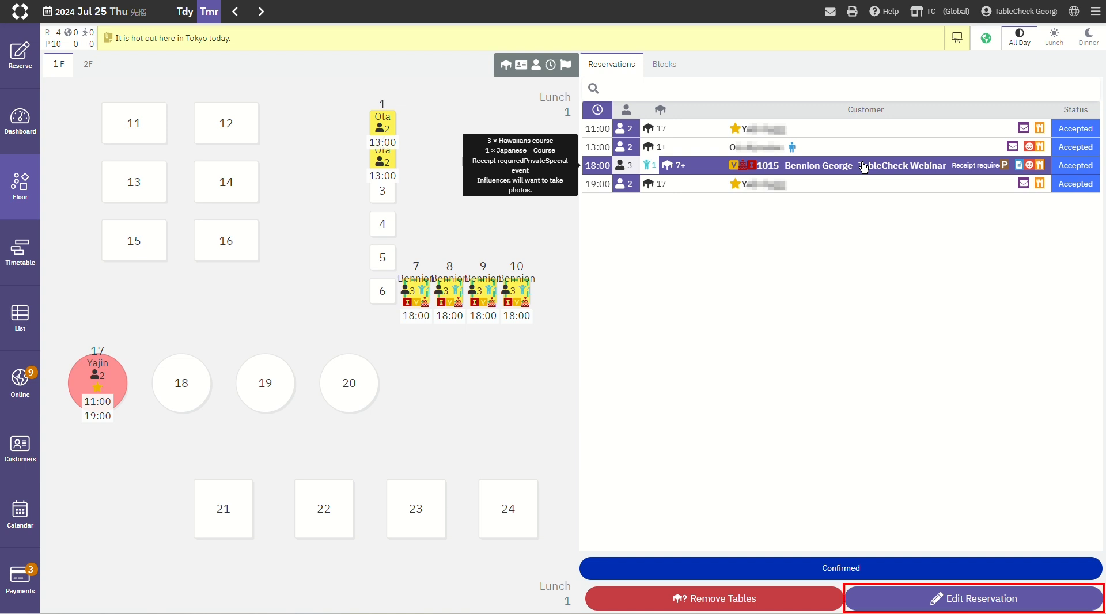
{"action": "left_click", "coordinate": [997, 599]}
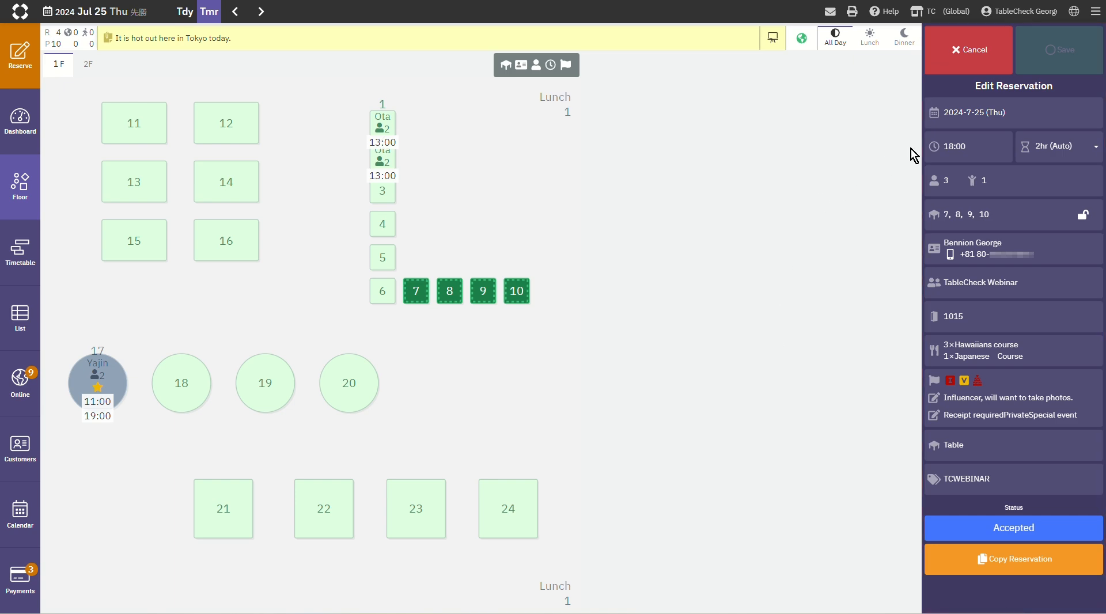
{"action": "left_click", "coordinate": [948, 148]}
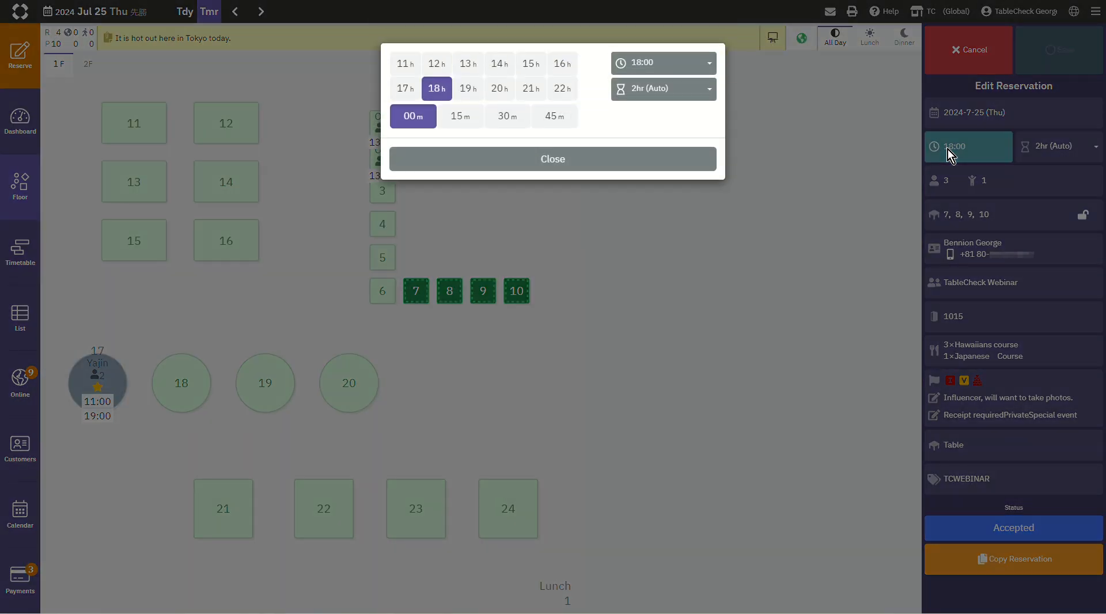
{"action": "left_click", "coordinate": [510, 122]}
{"action": "left_click", "coordinate": [533, 166]}
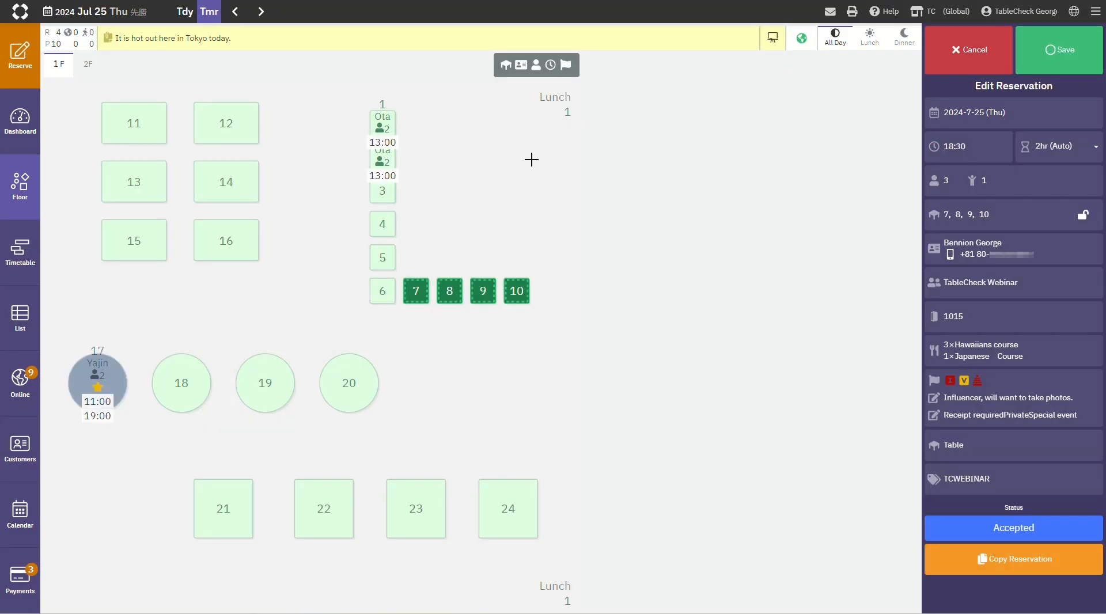
Step: Set the reservation's party size to 4 adults
{"action": "left_click", "coordinate": [987, 184]}
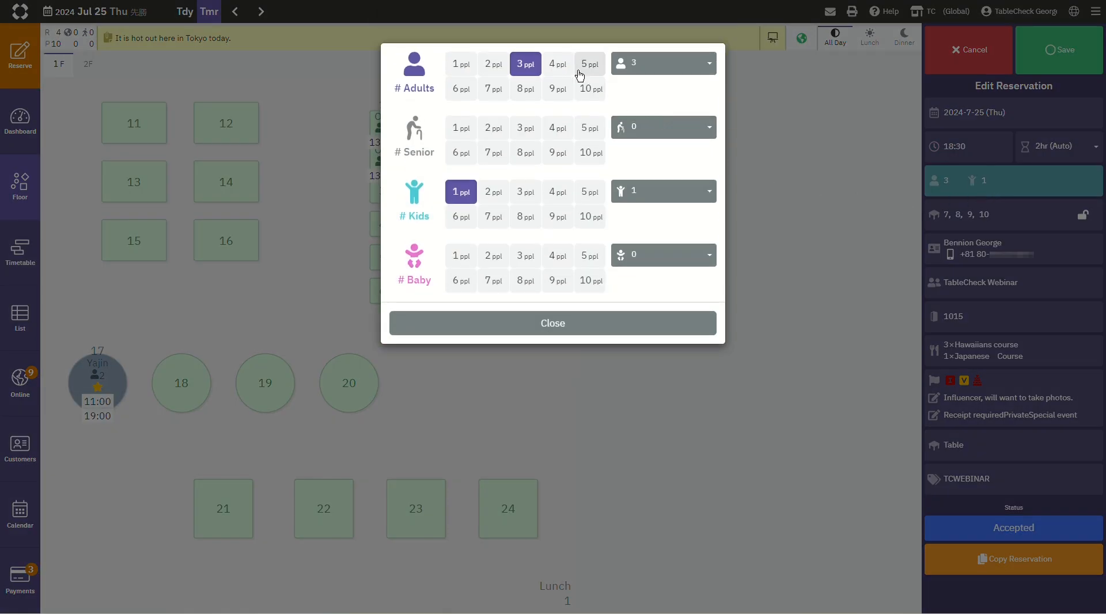
{"action": "left_click", "coordinate": [558, 66]}
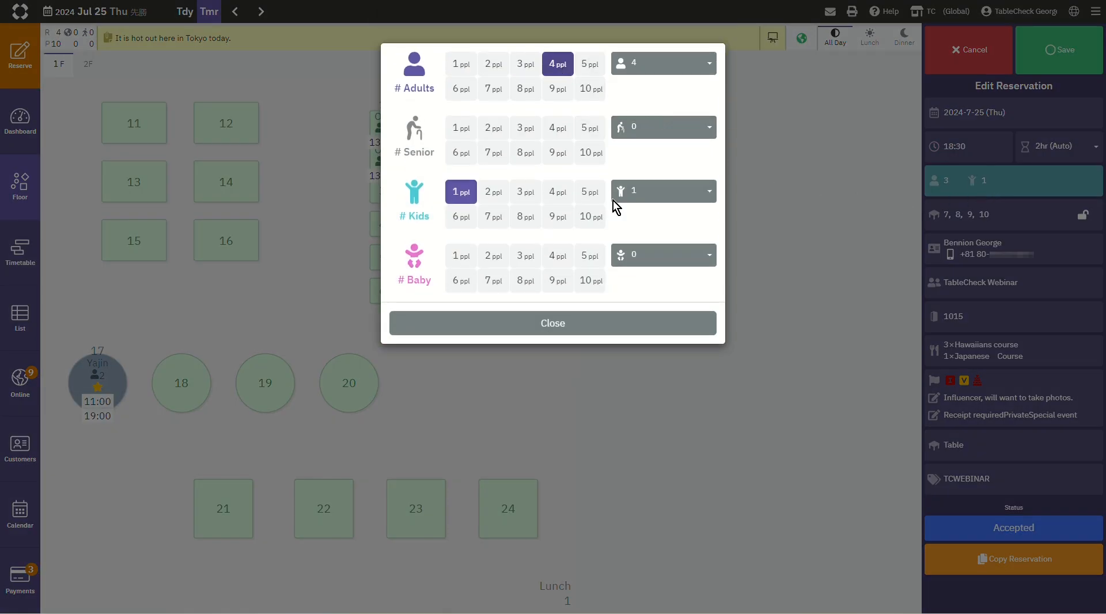
{"action": "left_click", "coordinate": [616, 323]}
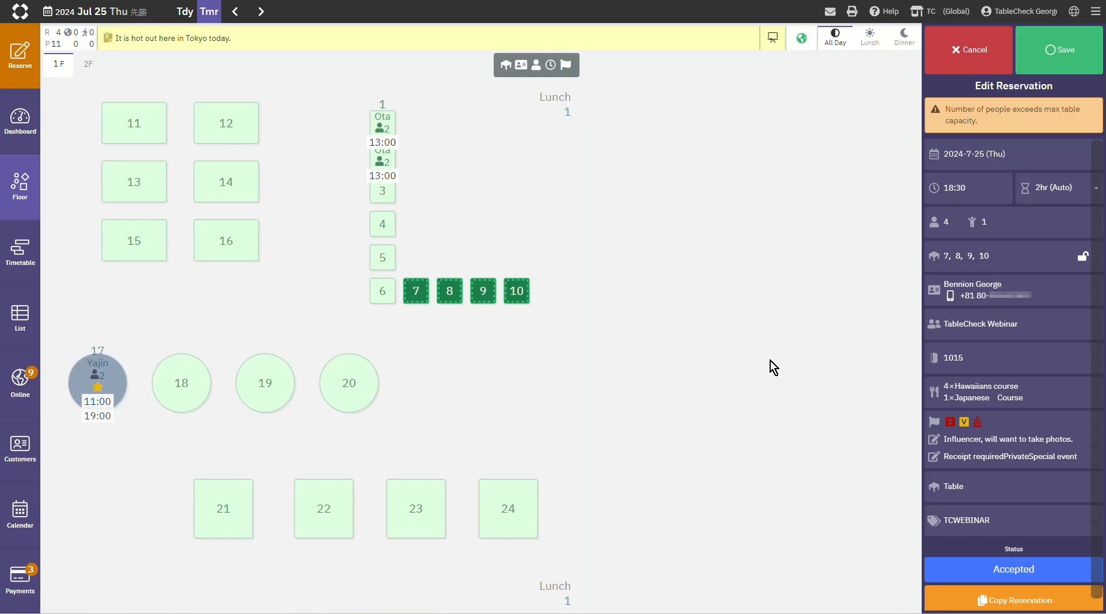
Step: Review the reservation's orders and save the changes with the signed-in staff member as updater
{"action": "left_click", "coordinate": [1003, 397]}
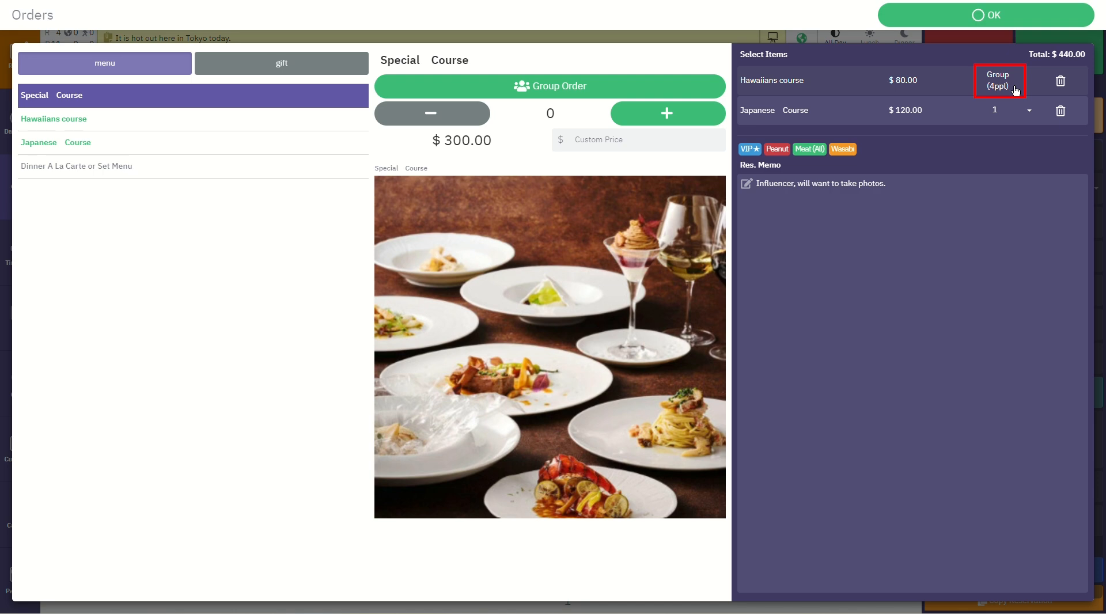
{"action": "left_click", "coordinate": [1001, 22]}
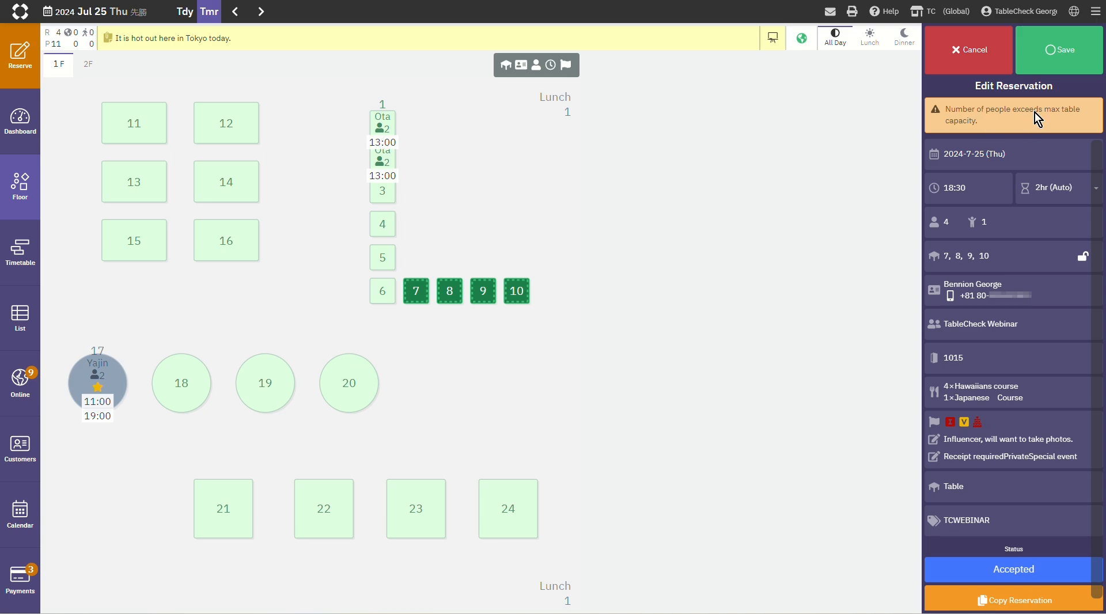
{"action": "left_click", "coordinate": [1072, 55]}
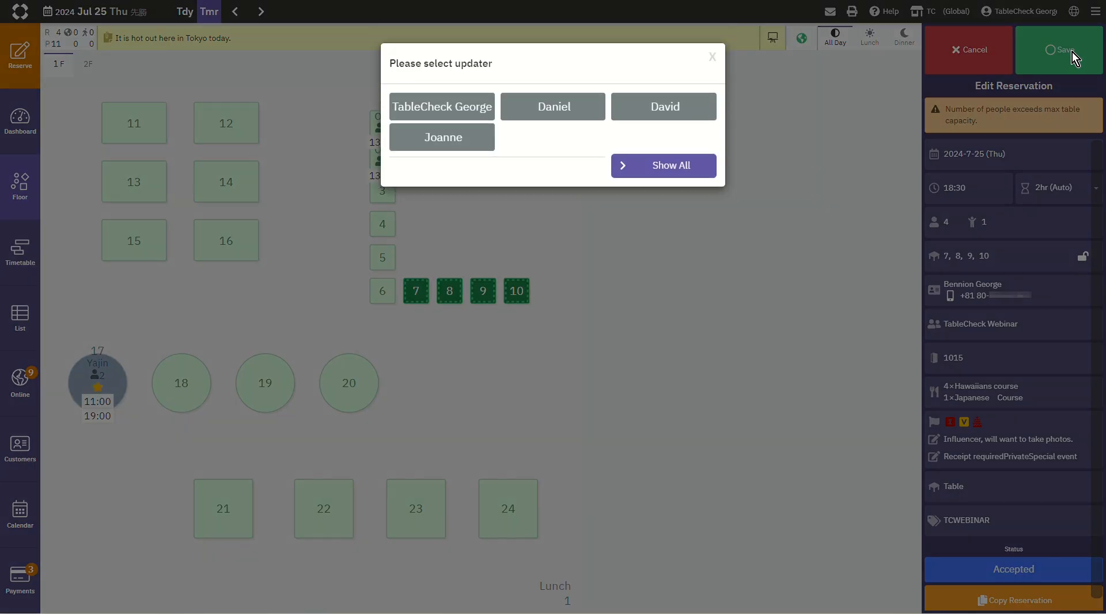
{"action": "left_click", "coordinate": [462, 100]}
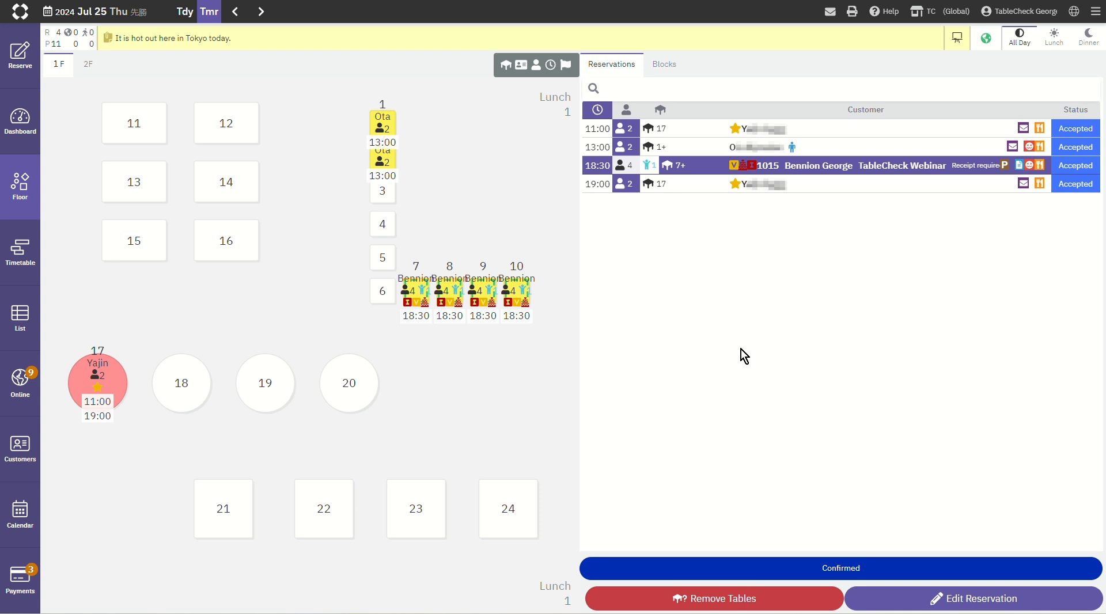
Step: Move tomorrow's 18:30 reservation to table 24 on the floor plan, with the signed-in staff member as updater
{"action": "mouse_move", "coordinate": [820, 167]}
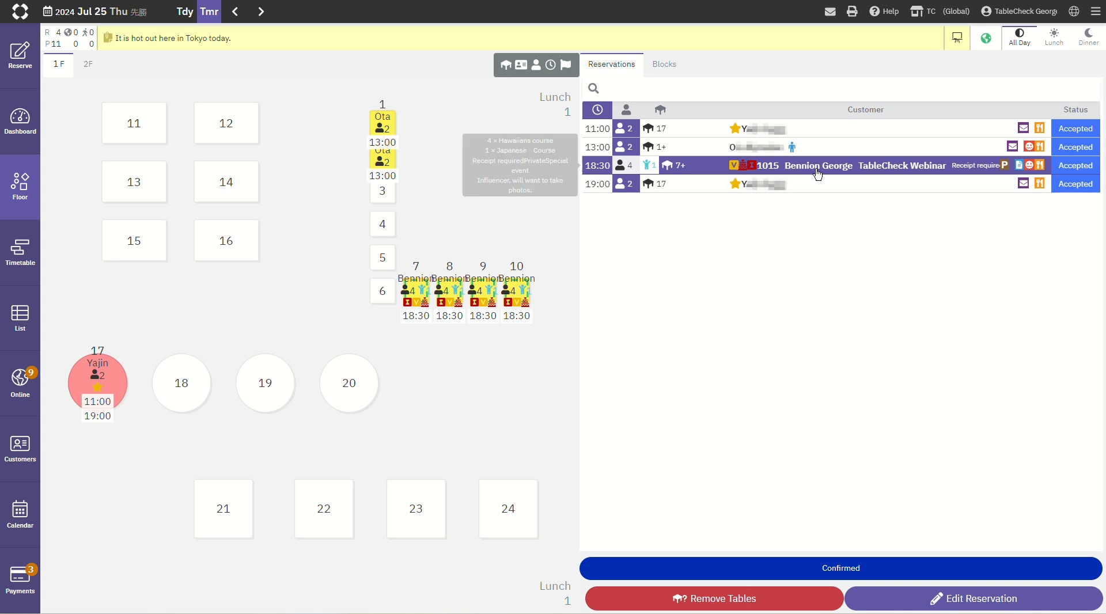
{"action": "left_click_drag", "start_coordinate": [820, 167], "coordinate": [507, 519]}
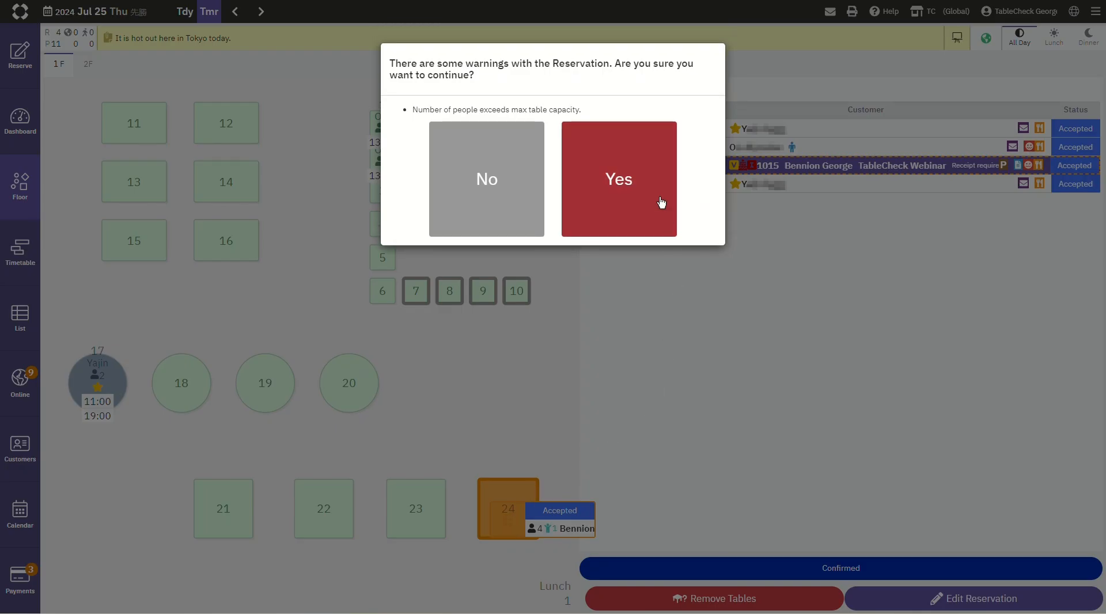
{"action": "left_click", "coordinate": [641, 168]}
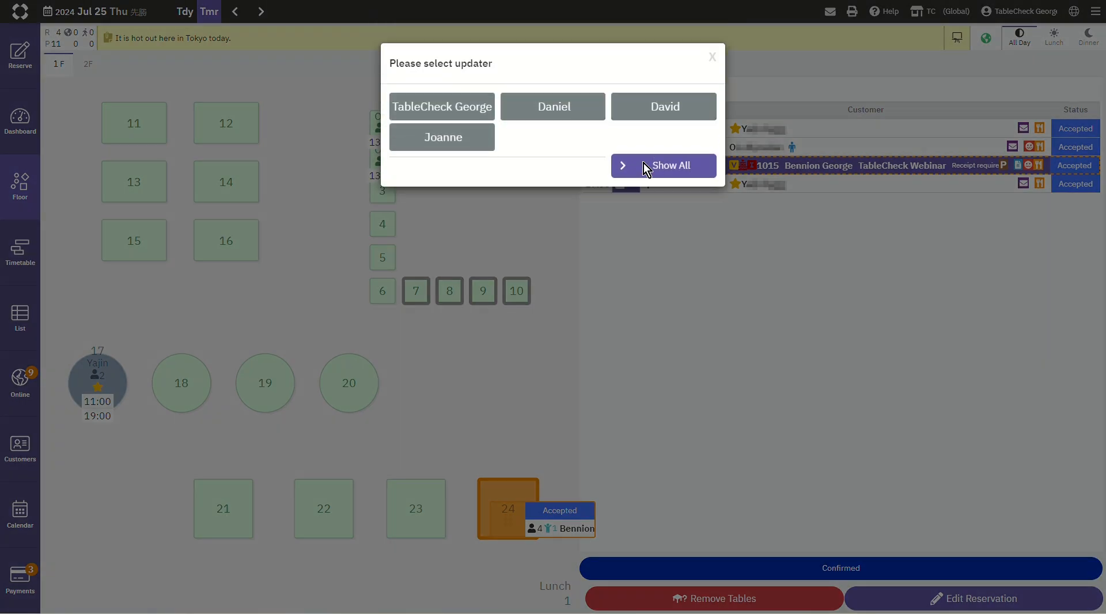
{"action": "left_click", "coordinate": [475, 114]}
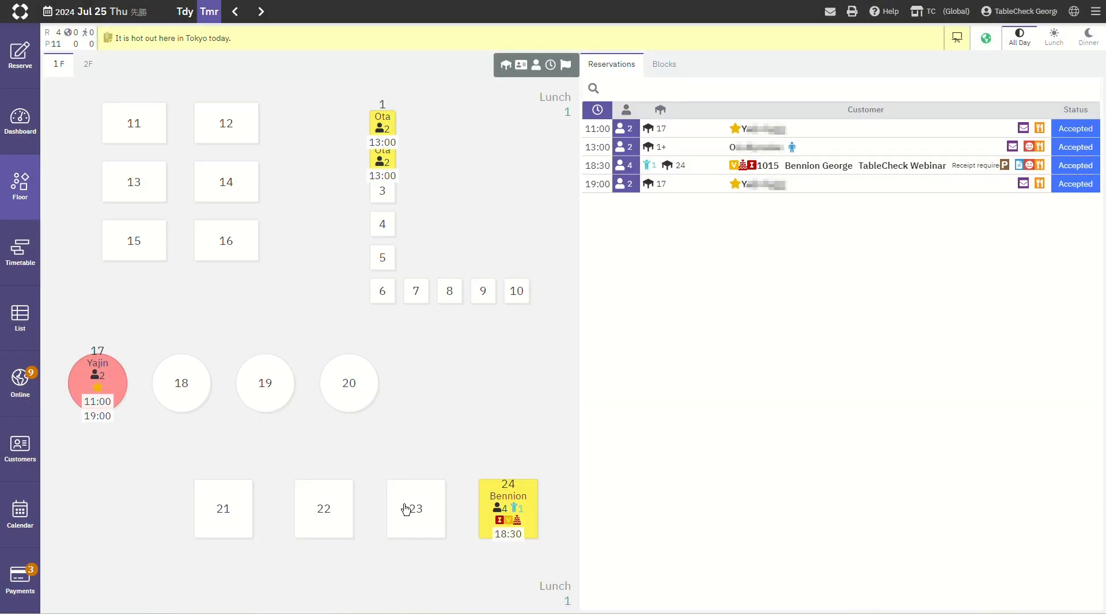
Step: Select tables 21 and 22 and move the 18:30 reservation from table 24 onto both, accepting the capacity warning with the signed-in staff member as updater
{"action": "left_click", "coordinate": [325, 510]}
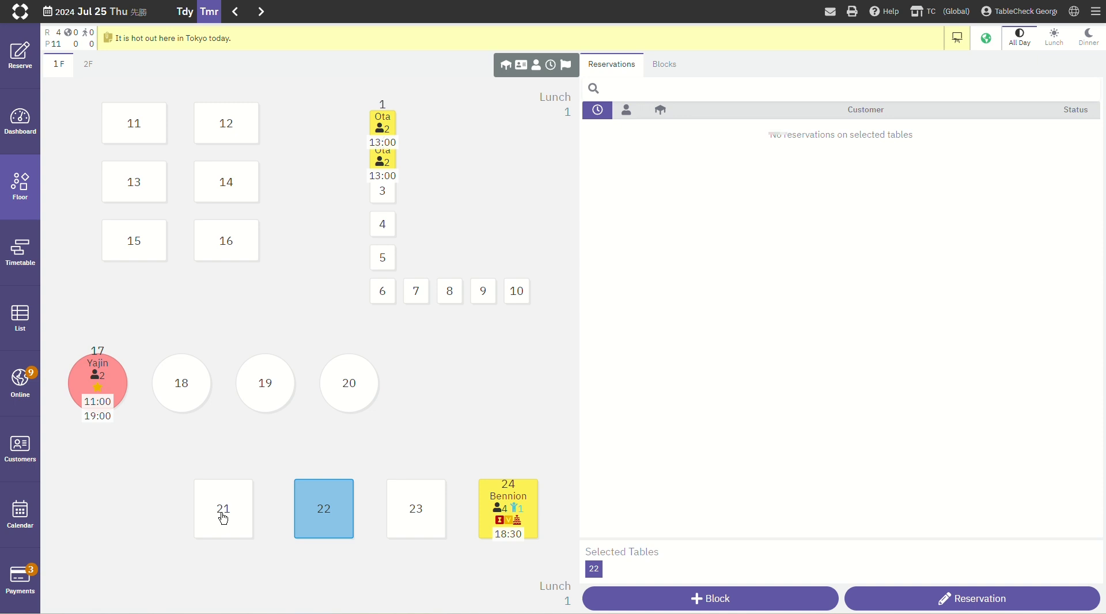
{"action": "left_click", "coordinate": [222, 515]}
{"action": "left_click", "coordinate": [499, 504]}
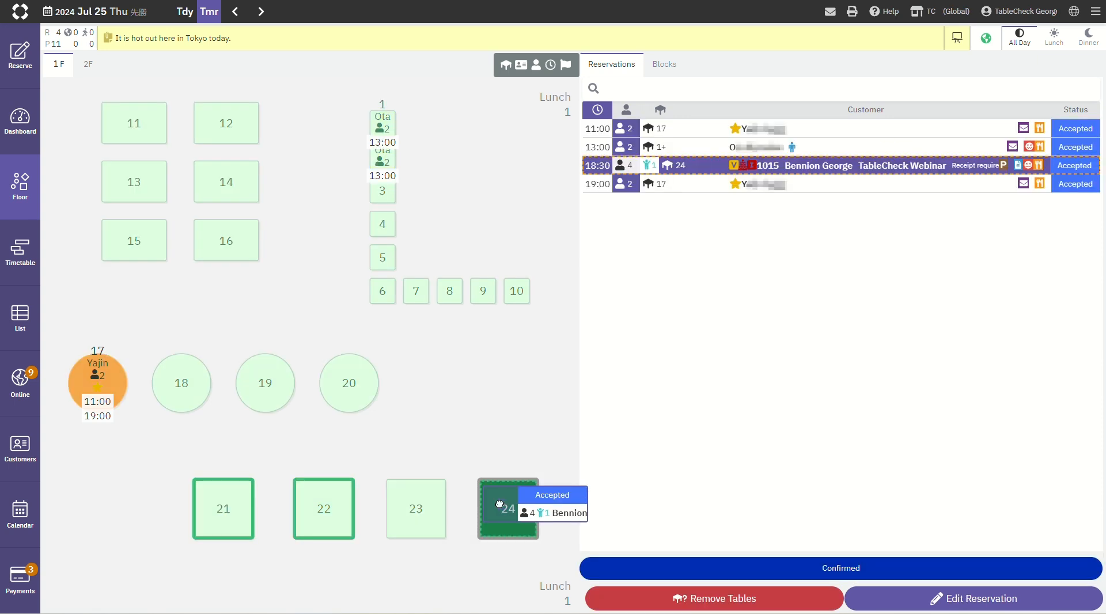
{"action": "left_click_drag", "start_coordinate": [498, 504], "coordinate": [330, 519]}
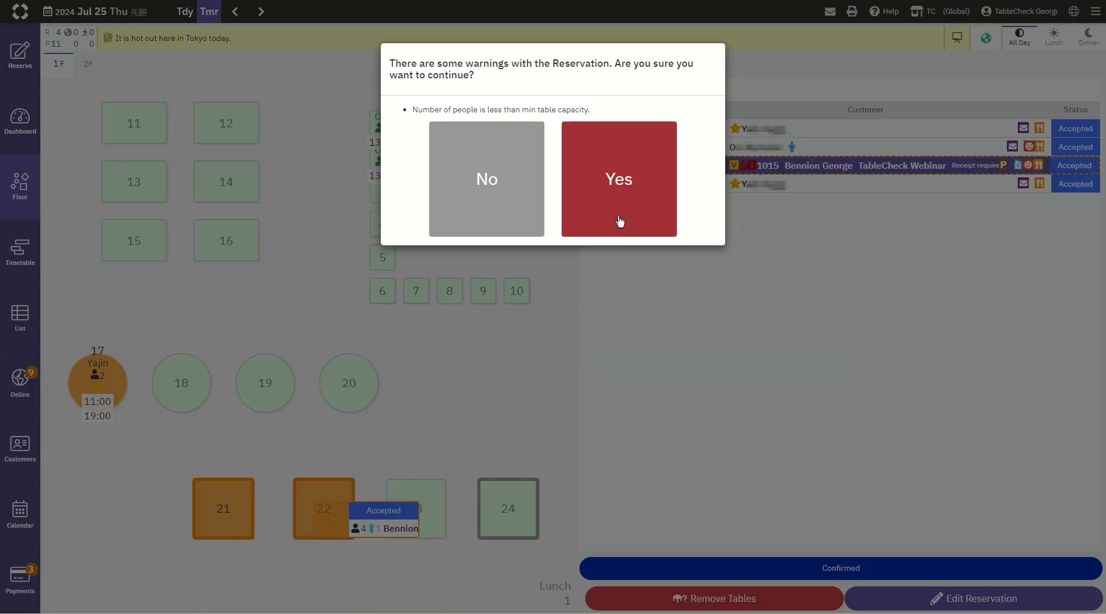
{"action": "left_click", "coordinate": [619, 221]}
{"action": "left_click", "coordinate": [476, 113]}
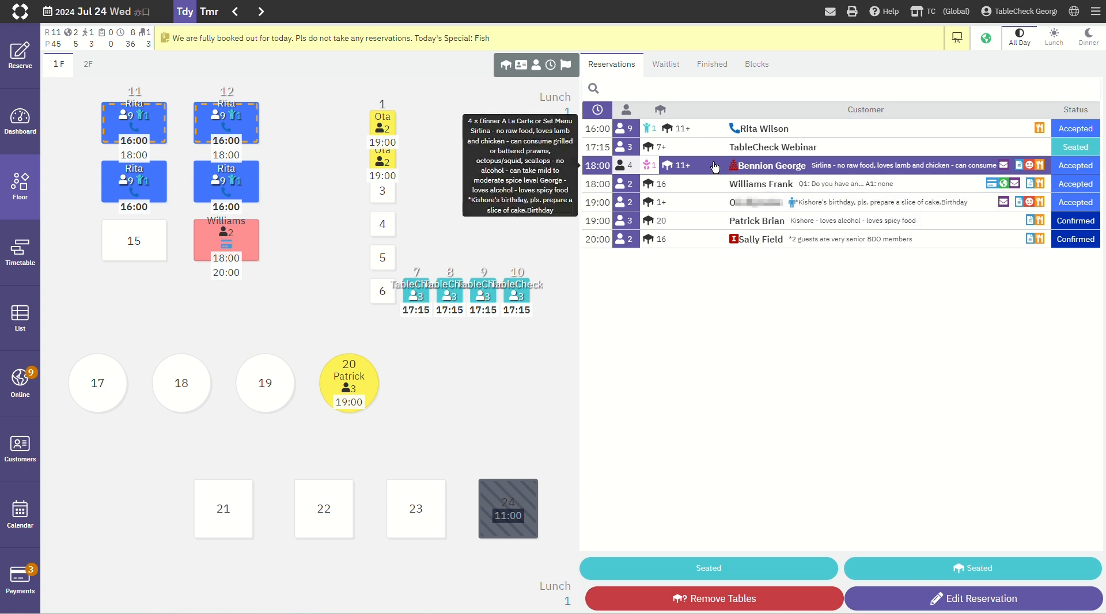
Step: Try to move today's 18:00 reservation for four onto blocked table 24 on the floor plan
{"action": "left_click_drag", "start_coordinate": [714, 166], "coordinate": [535, 501]}
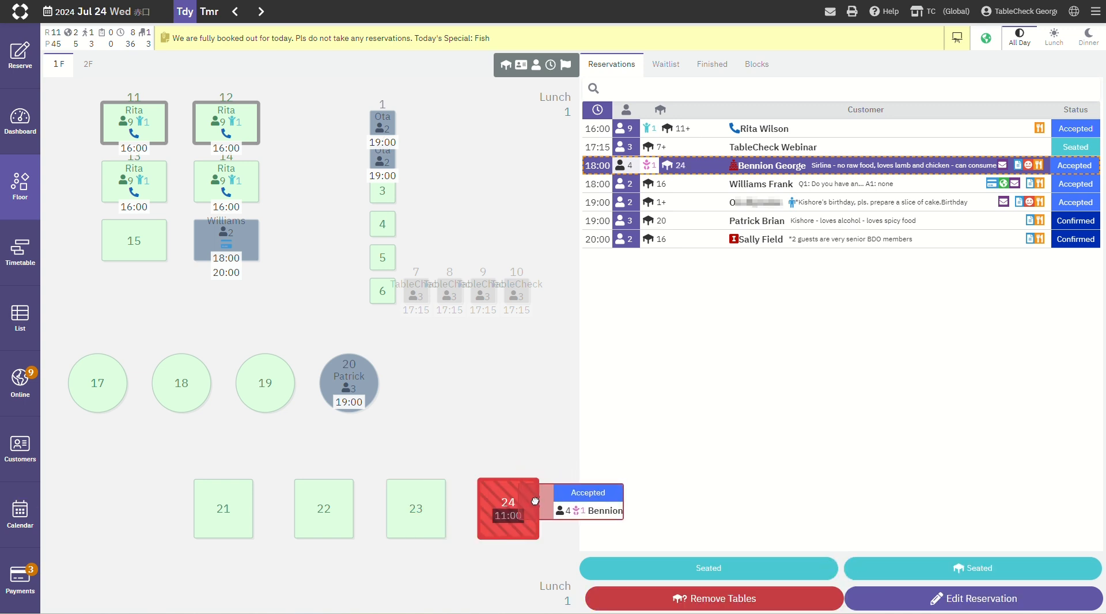
{"action": "left_click_drag", "start_coordinate": [535, 501], "coordinate": [699, 380]}
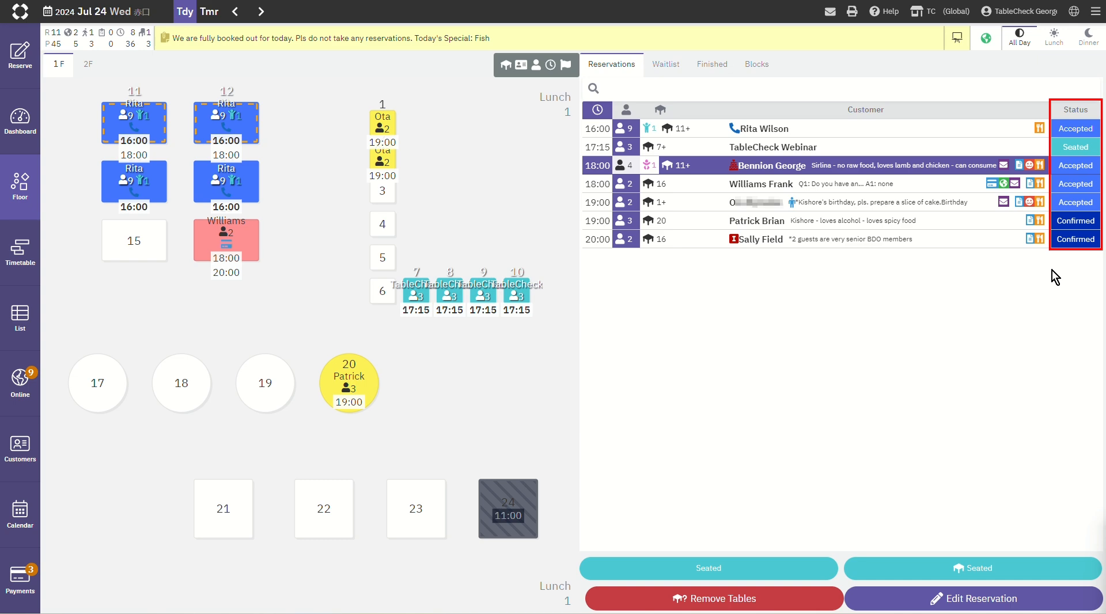
Step: Cancel the 18:00 reservation for four with reason Mistake and note "Wrong day", with the signed-in staff member as updater
{"action": "left_click", "coordinate": [1089, 172]}
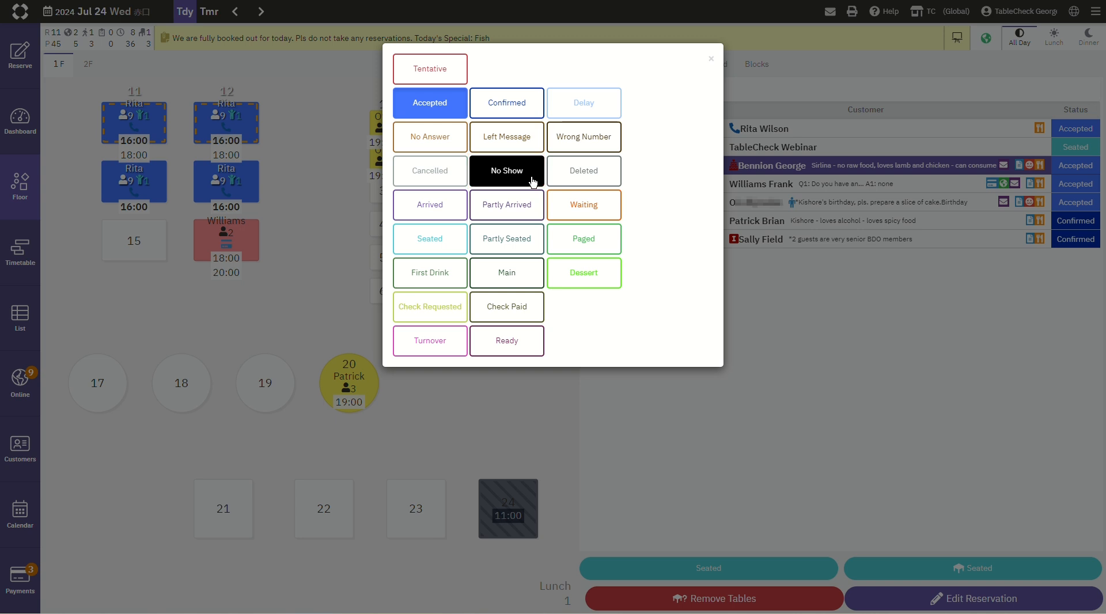
{"action": "left_click", "coordinate": [441, 181]}
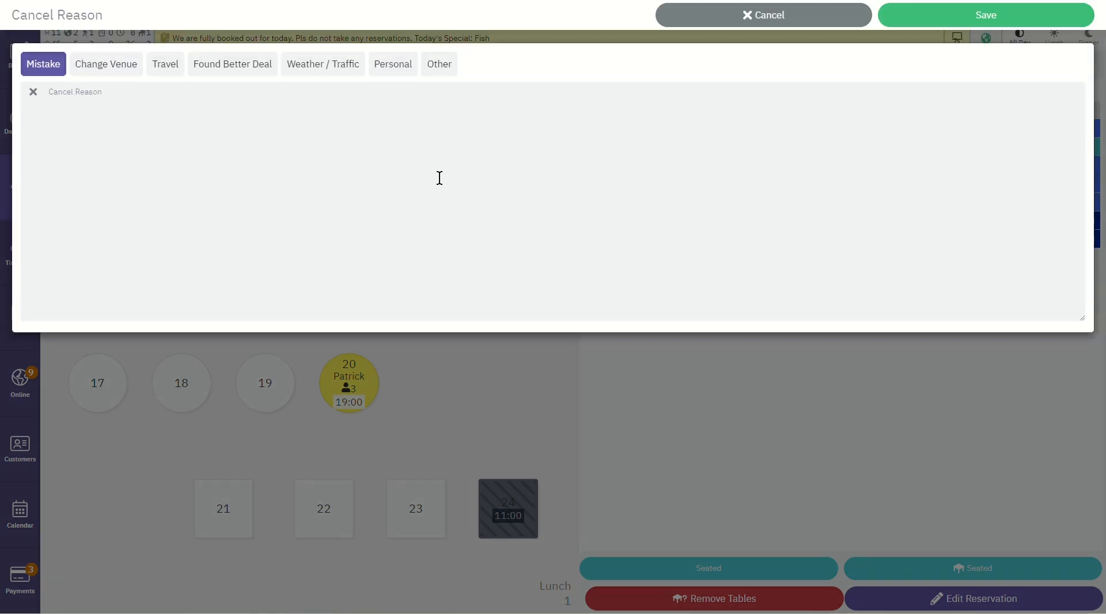
{"action": "left_click", "coordinate": [55, 70]}
{"action": "left_click", "coordinate": [55, 70]}
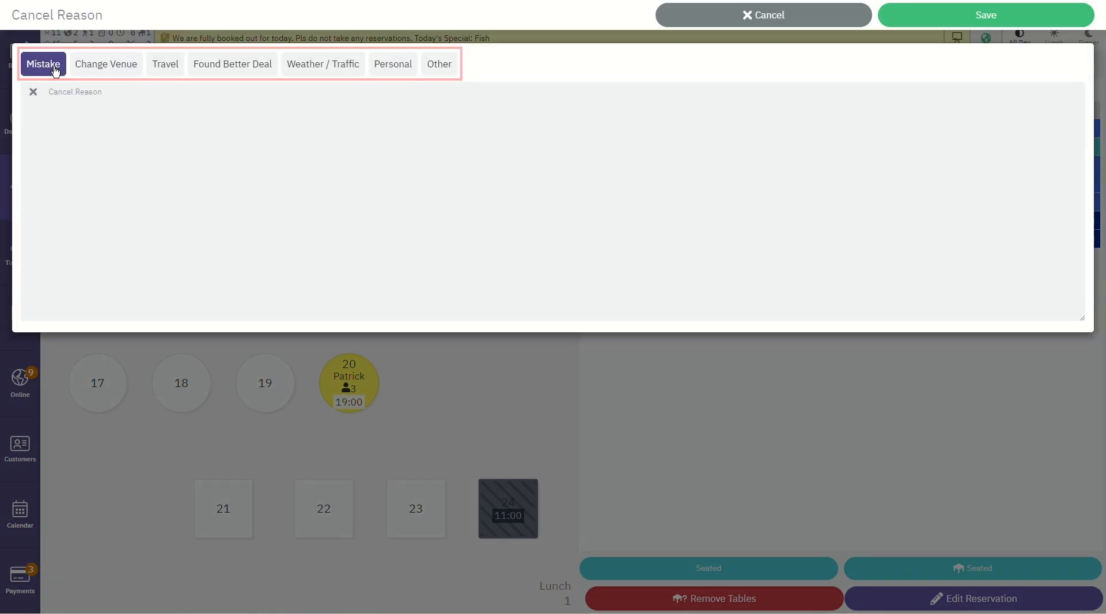
{"action": "left_click", "coordinate": [72, 91]}
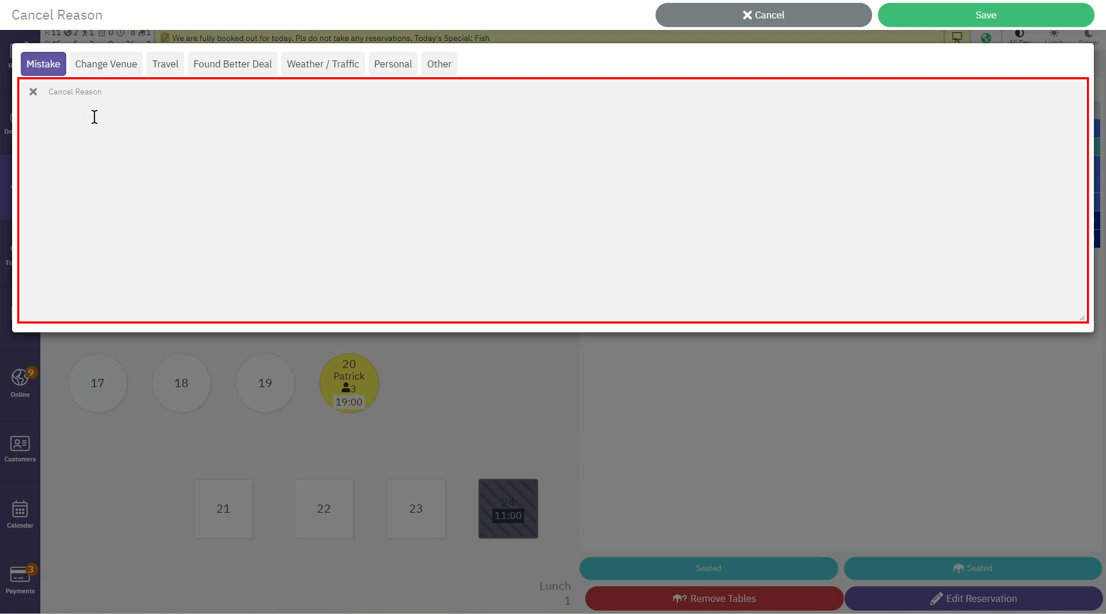
{"action": "type", "text": "Wrong day"}
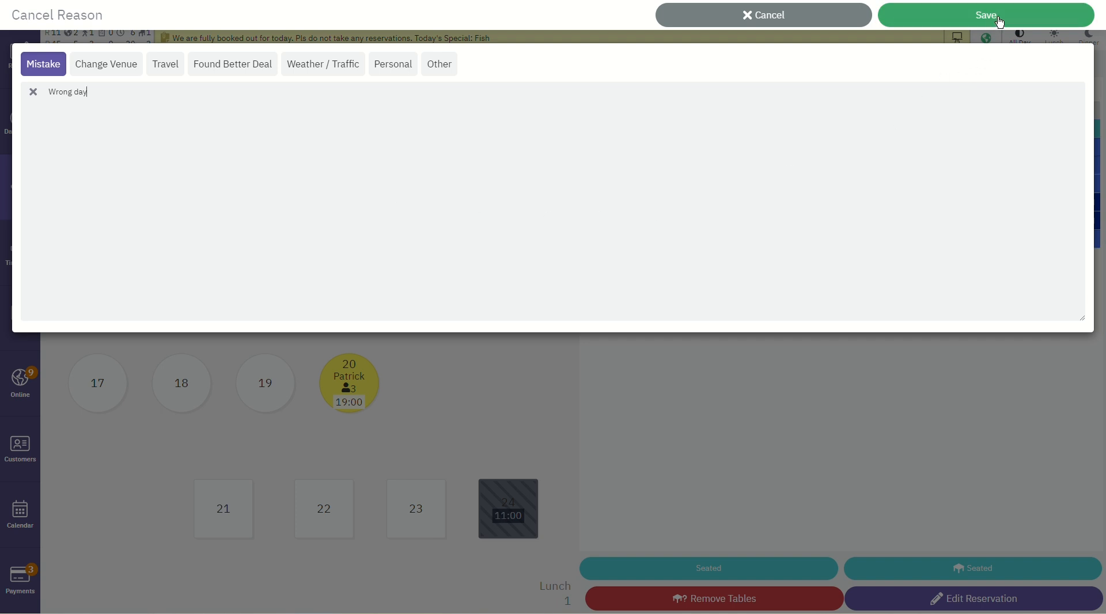
{"action": "left_click", "coordinate": [999, 22]}
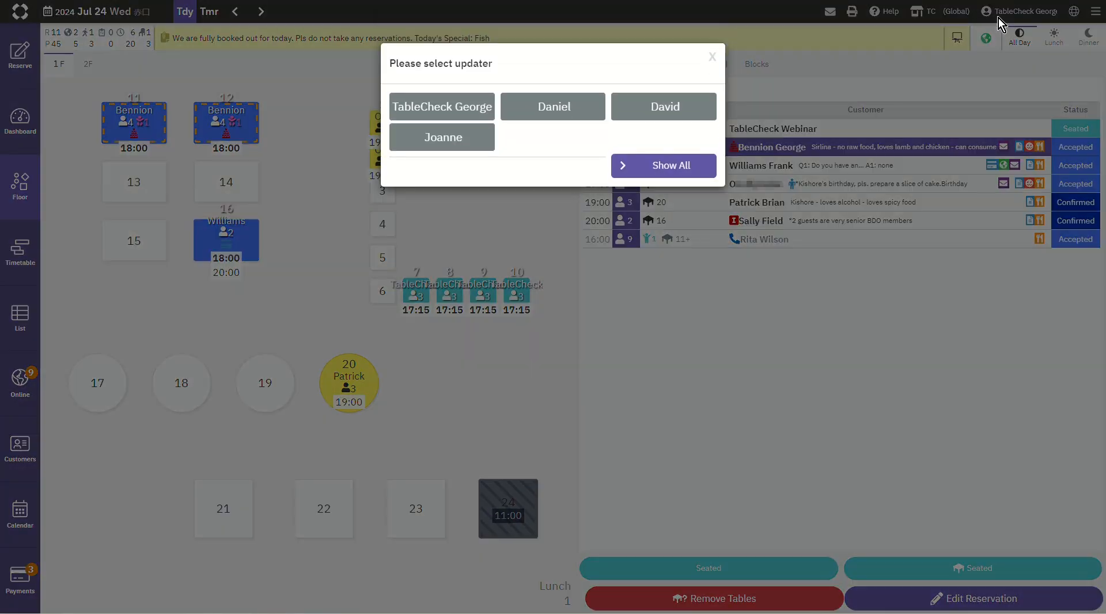
{"action": "left_click", "coordinate": [473, 107]}
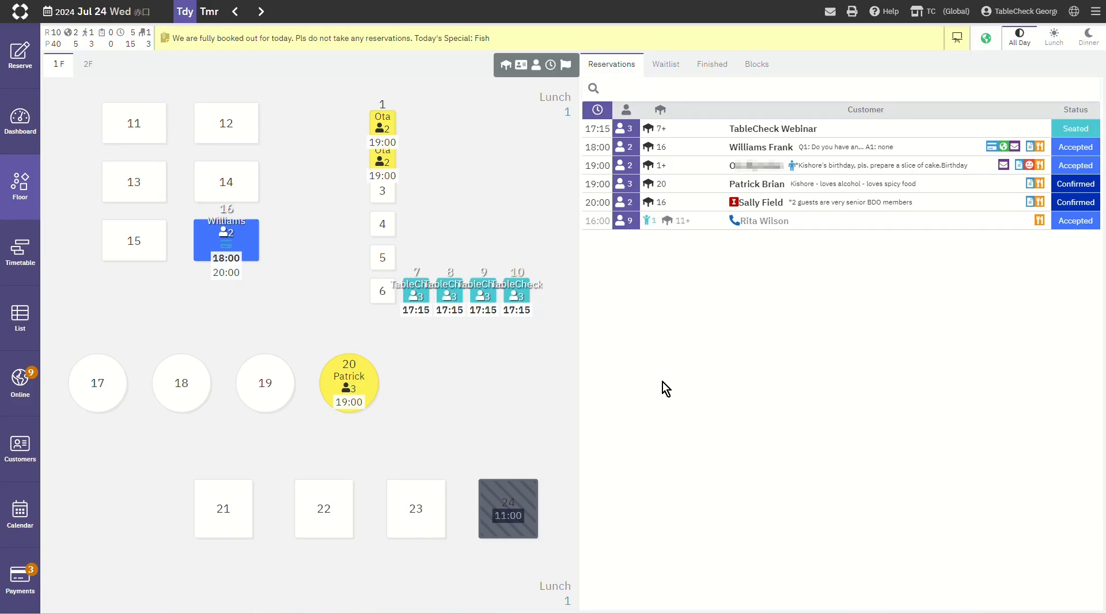
Step: Restore the cancelled 18:00 reservation from the finished list to Accepted and return to the active reservations
{"action": "left_click", "coordinate": [720, 72]}
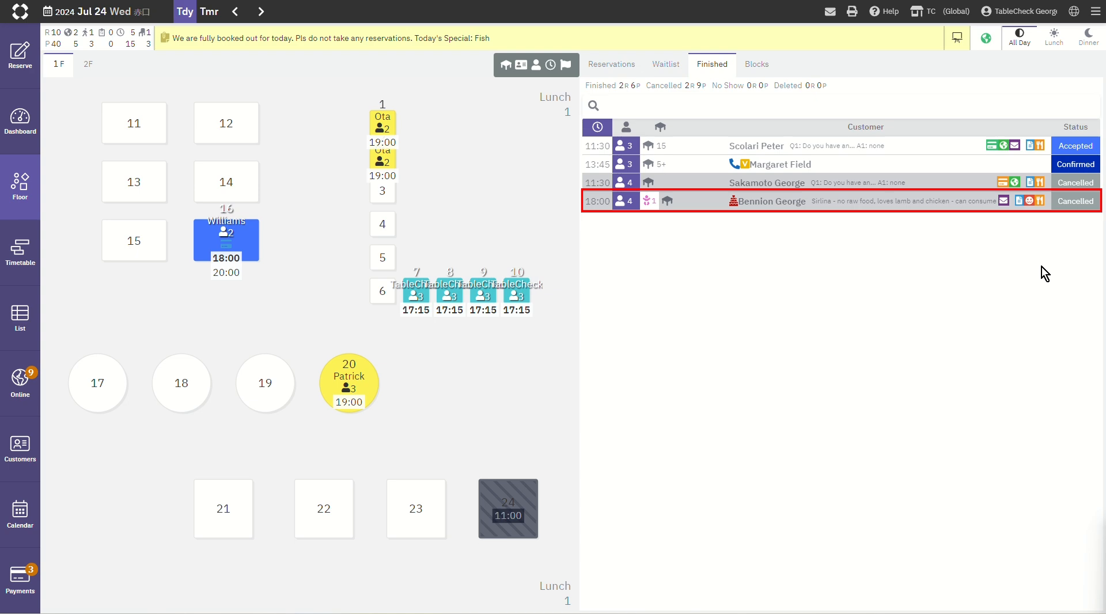
{"action": "left_click", "coordinate": [1083, 206]}
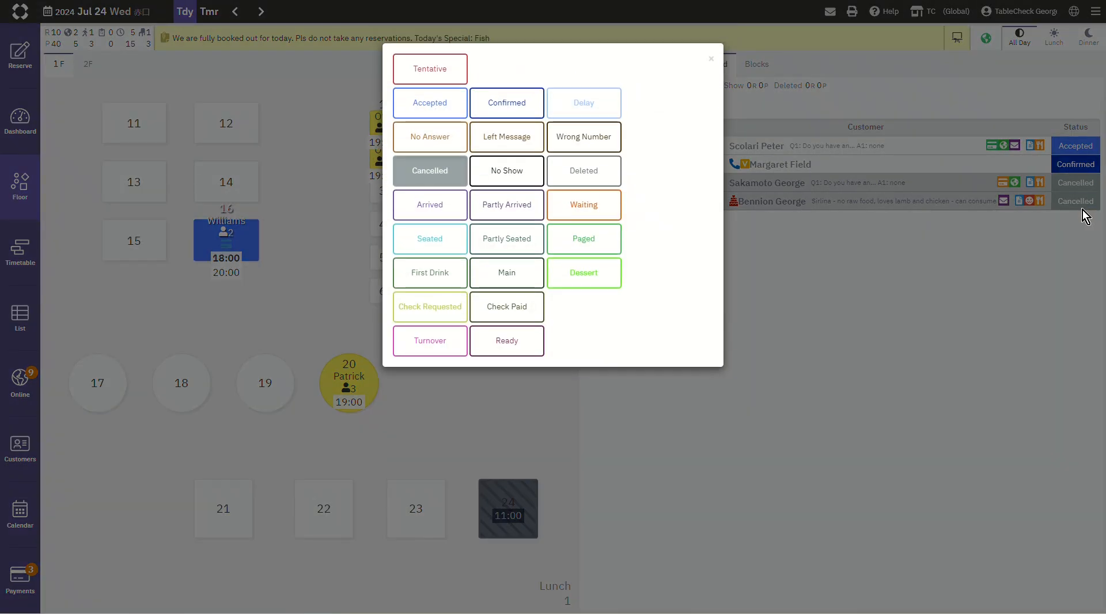
{"action": "left_click", "coordinate": [417, 114]}
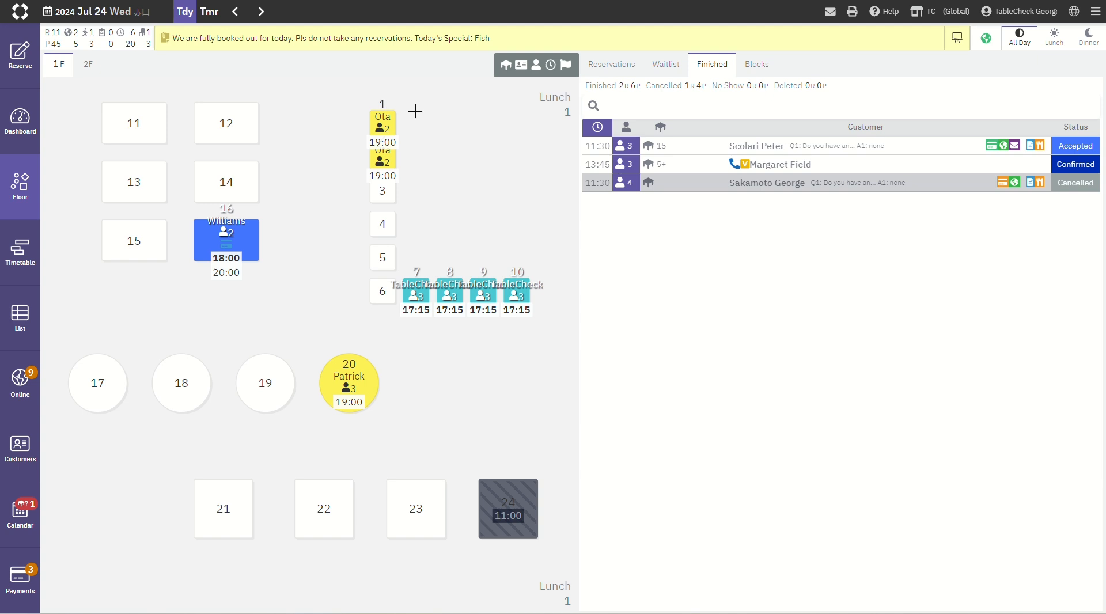
{"action": "left_click", "coordinate": [628, 71]}
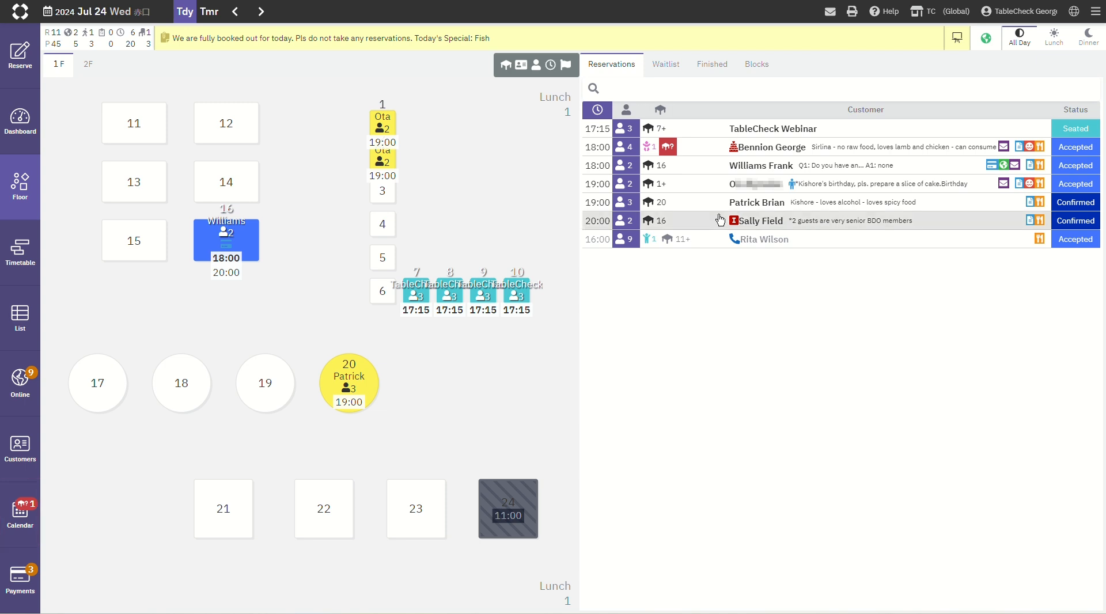
Step: Assign tables 11 and 12 to the restored 18:00 reservation and save it with the signed-in staff member as updater
{"action": "left_click", "coordinate": [716, 151]}
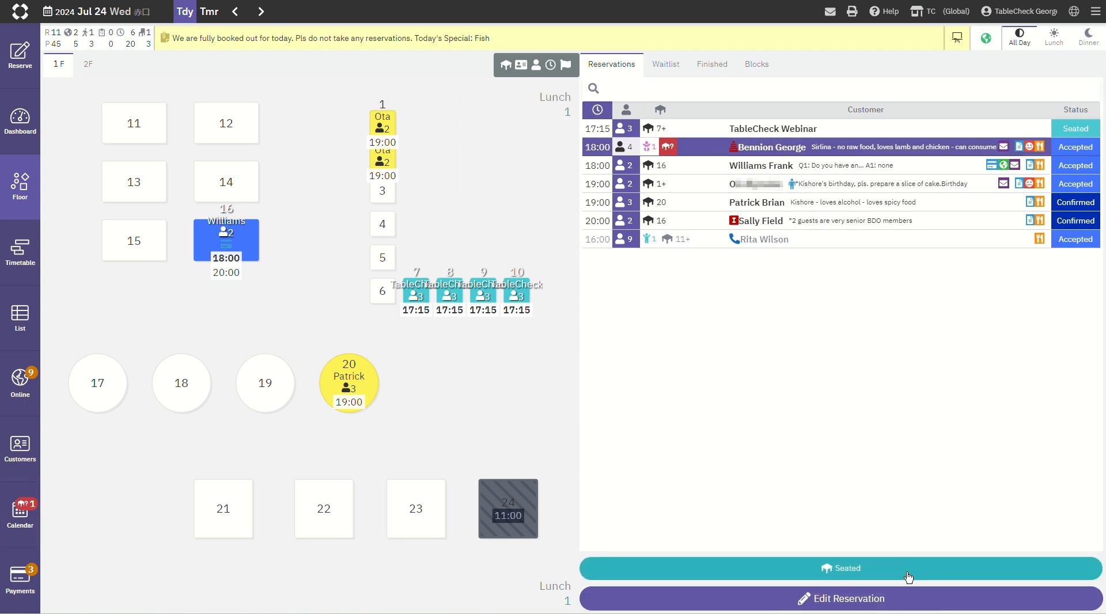
{"action": "left_click", "coordinate": [908, 601]}
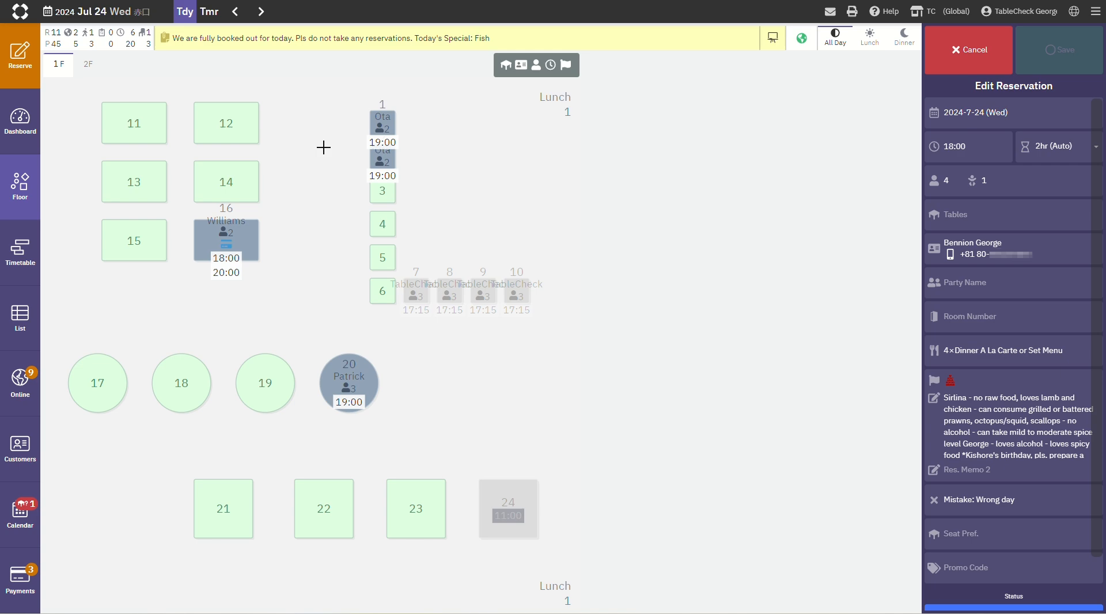
{"action": "left_click", "coordinate": [159, 133]}
{"action": "left_click", "coordinate": [226, 133]}
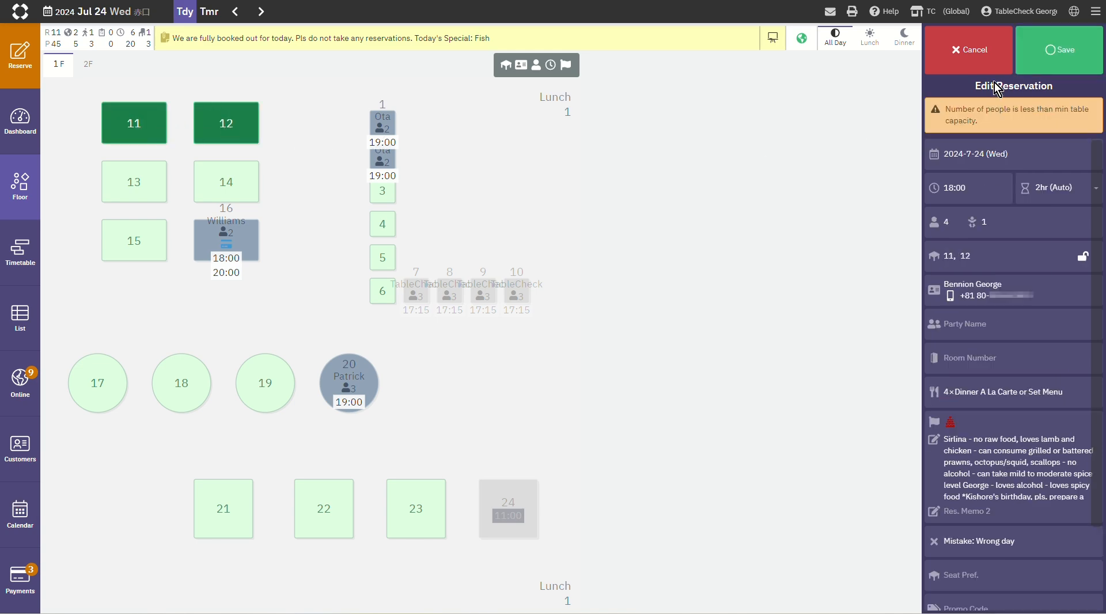
{"action": "left_click", "coordinate": [1077, 63]}
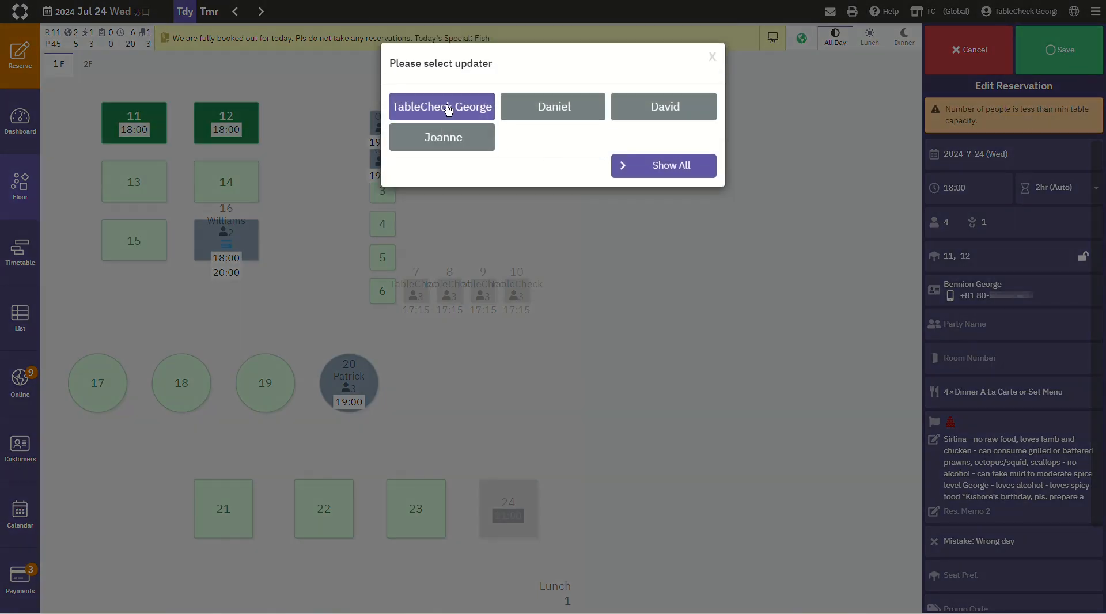
{"action": "left_click", "coordinate": [446, 108]}
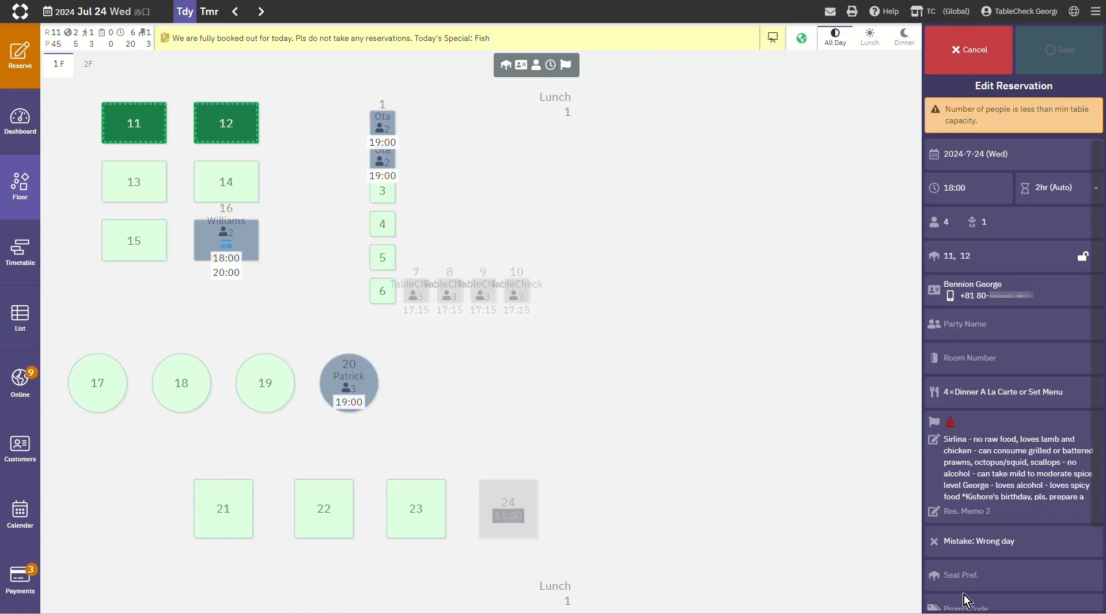
Step: Copy the 18:00 reservation to the current venue, TC (Global)
{"action": "left_click", "coordinate": [963, 596]}
{"action": "scroll", "coordinate": [940, 357], "scroll_direction": "down", "scroll_amount": 2}
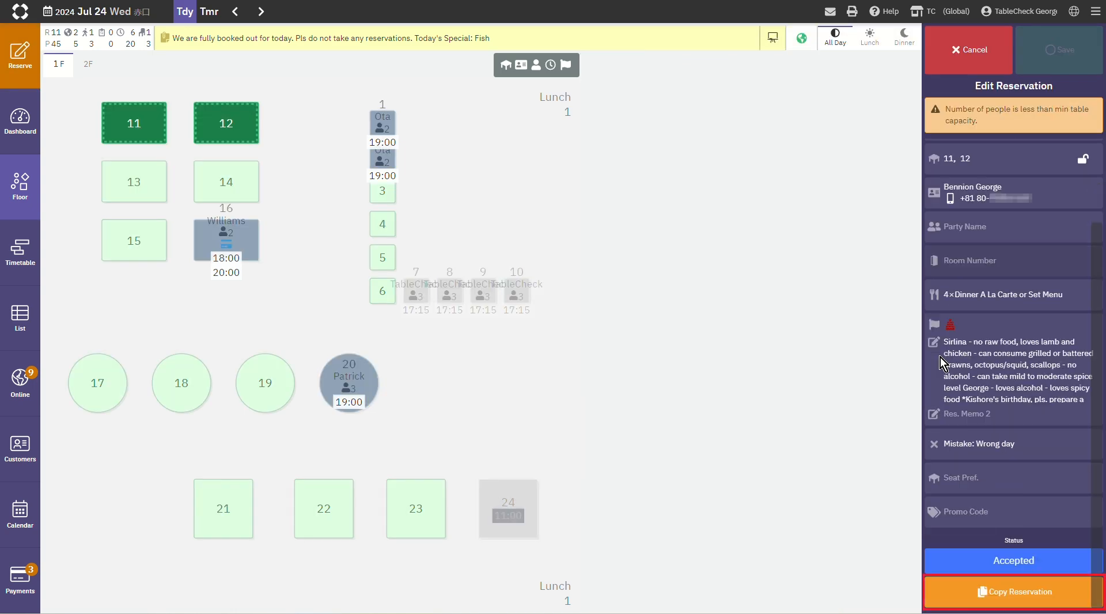
{"action": "left_click", "coordinate": [1034, 604]}
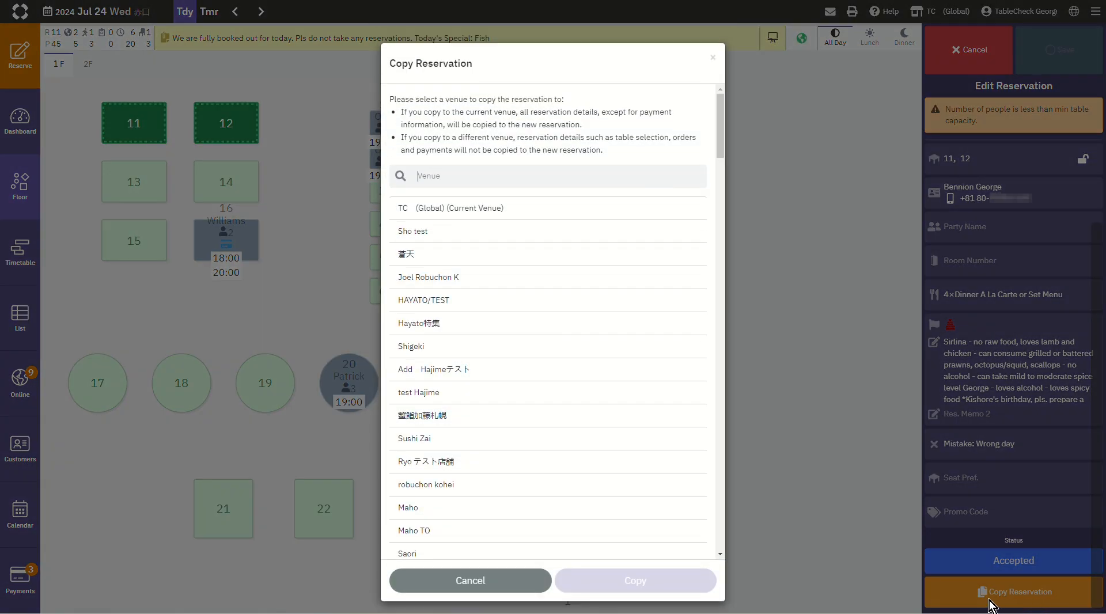
{"action": "left_click", "coordinate": [610, 212]}
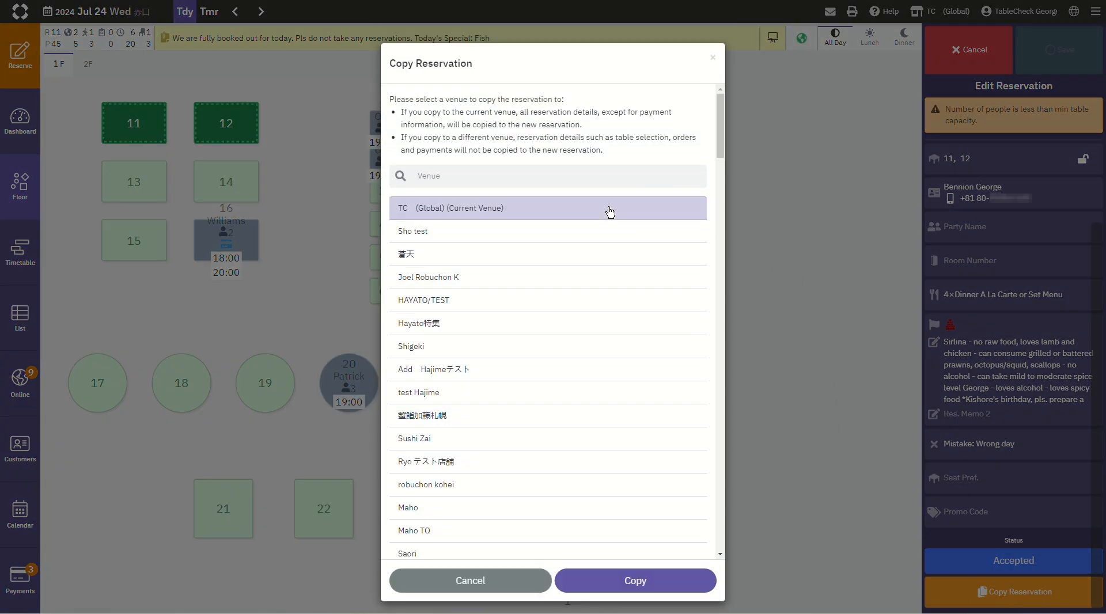
{"action": "left_click", "coordinate": [660, 591]}
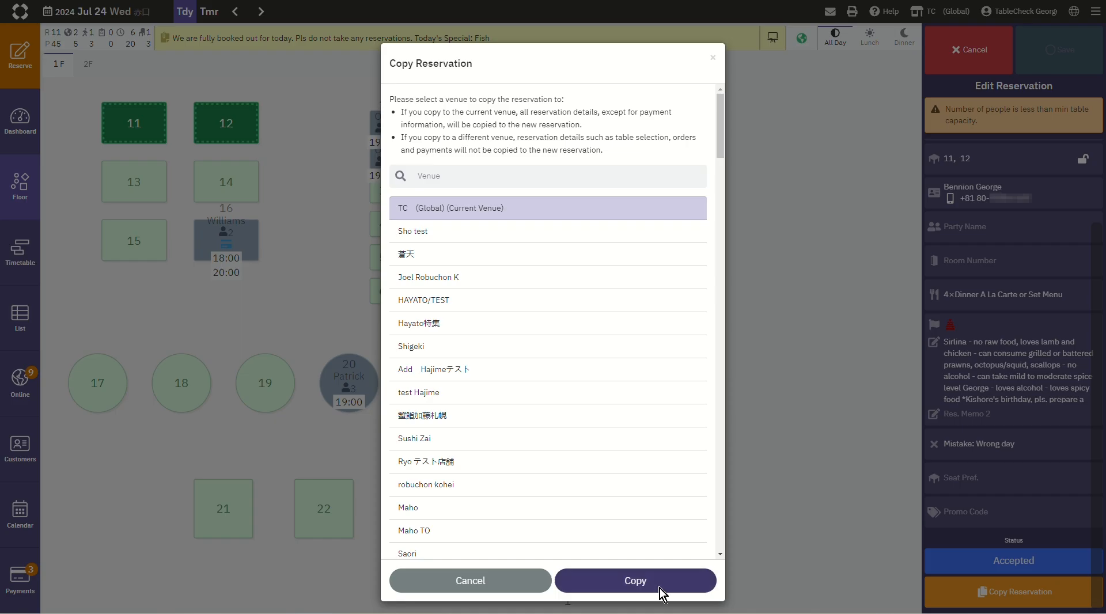
Step: Assign the reservation copy to tables 13 and 14 in place of tables 11 and 12
{"action": "left_click", "coordinate": [147, 193]}
{"action": "left_click", "coordinate": [204, 193]}
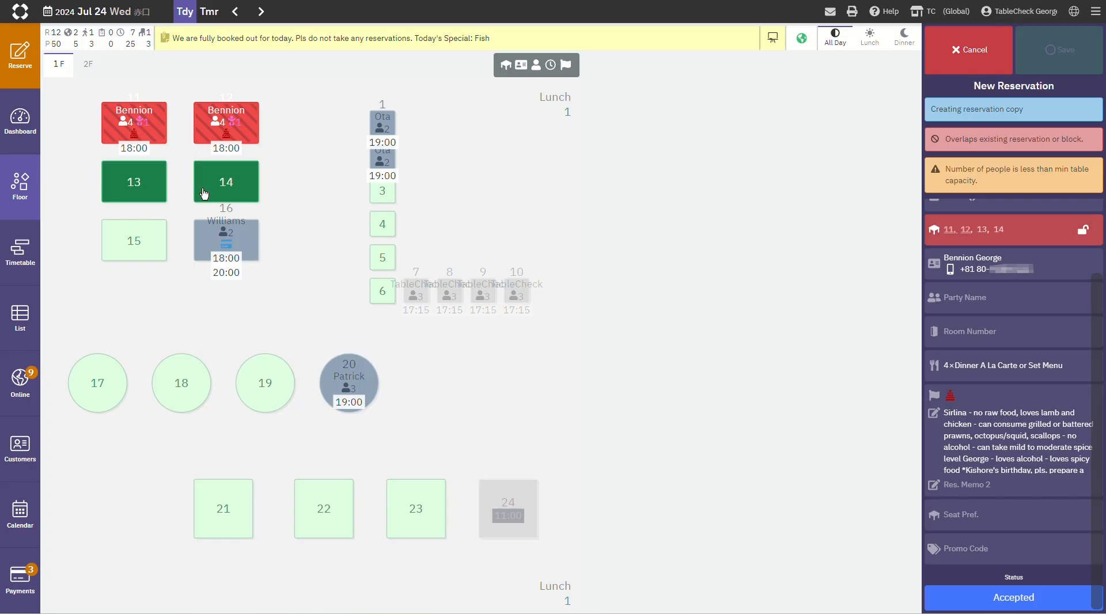
{"action": "left_click", "coordinate": [201, 128]}
{"action": "left_click", "coordinate": [157, 139]}
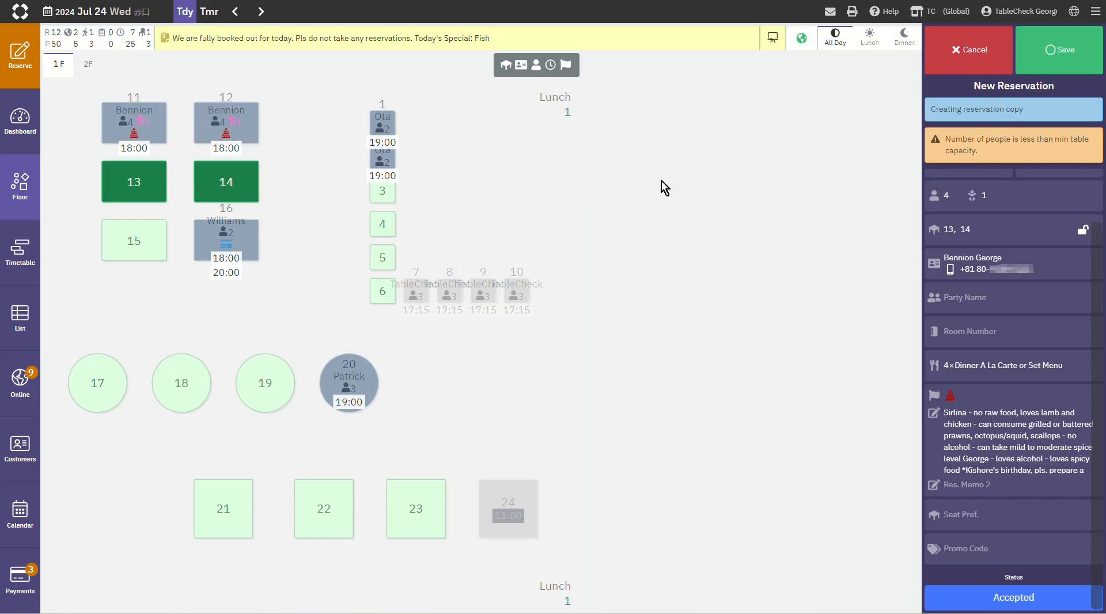
Step: Save the copy for 2024-7-25 at 20:00 with the signed-in staff member as creator, without sending the reservation SMS
{"action": "left_click", "coordinate": [1063, 56]}
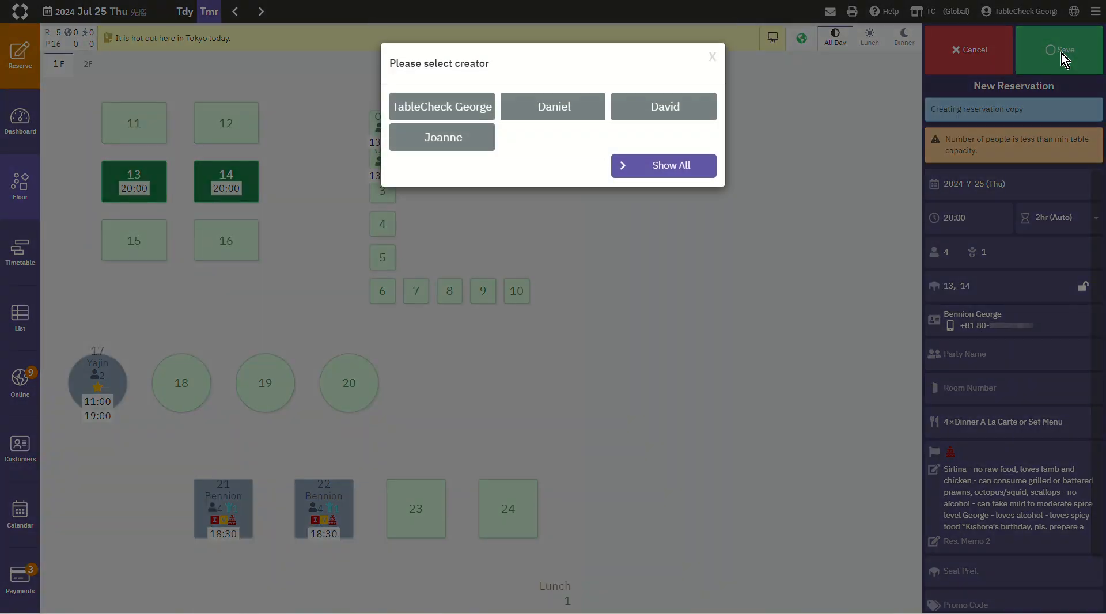
{"action": "left_click", "coordinate": [482, 106]}
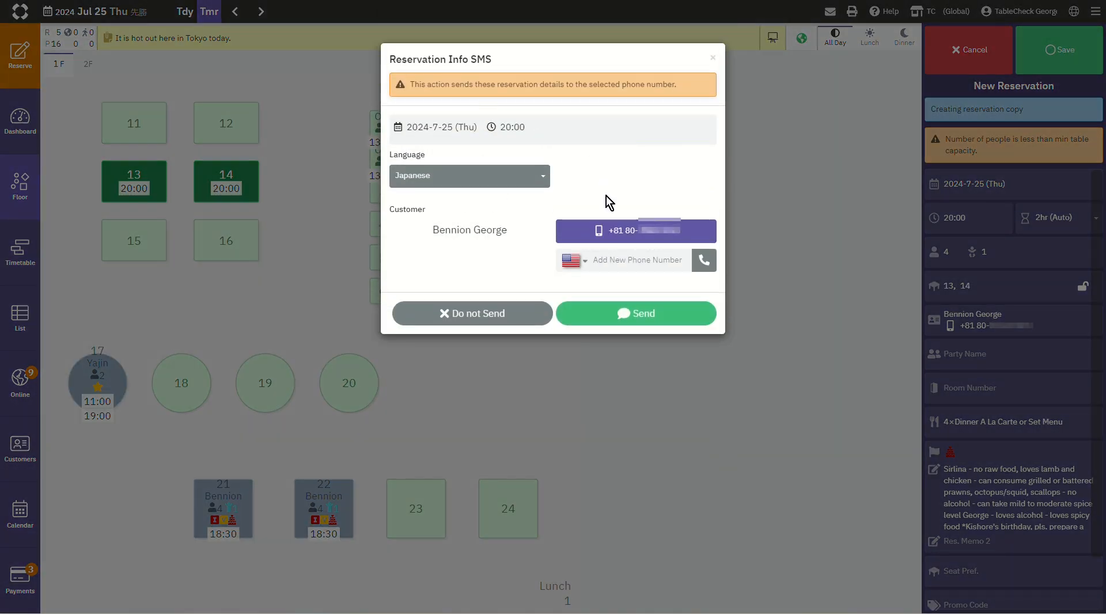
{"action": "left_click", "coordinate": [509, 323]}
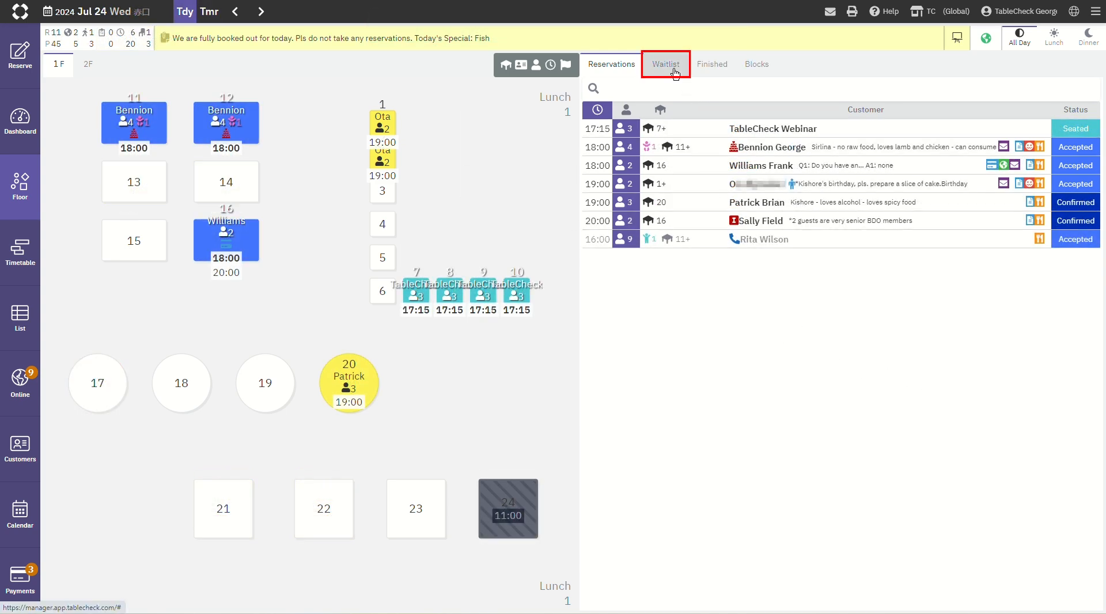
Step: Review today's waitlist and table blocks, and return to the reservations list
{"action": "left_click", "coordinate": [675, 73]}
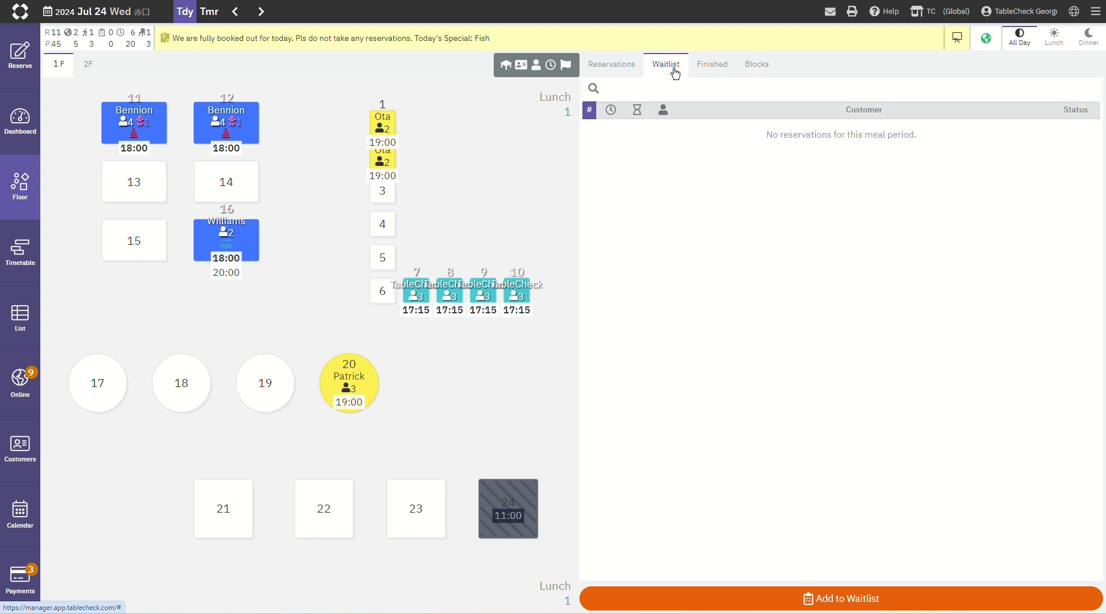
{"action": "left_click", "coordinate": [772, 72]}
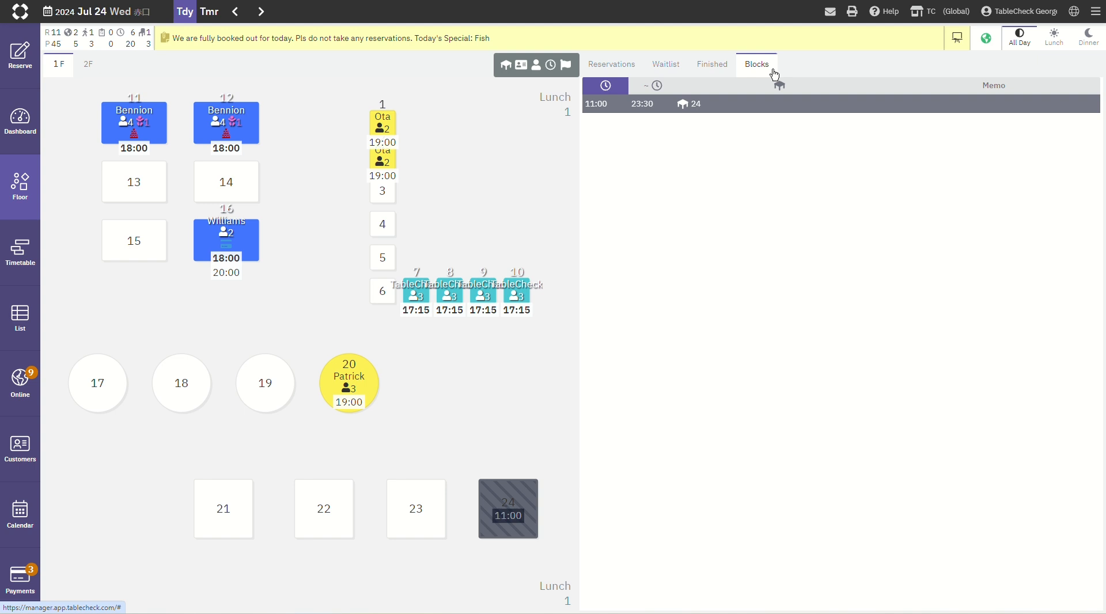
{"action": "left_click", "coordinate": [626, 69]}
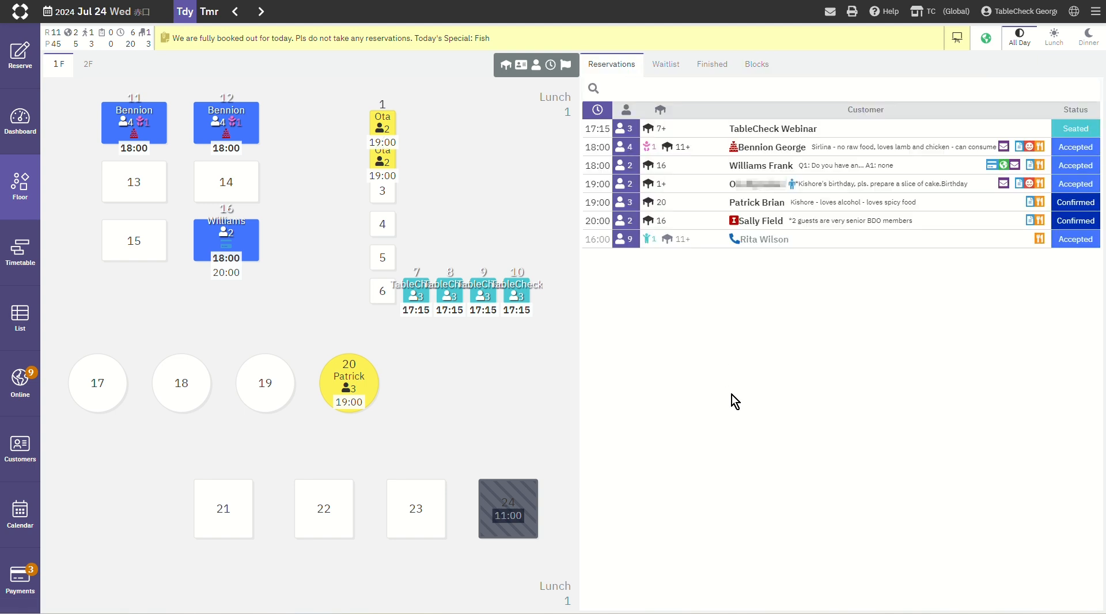